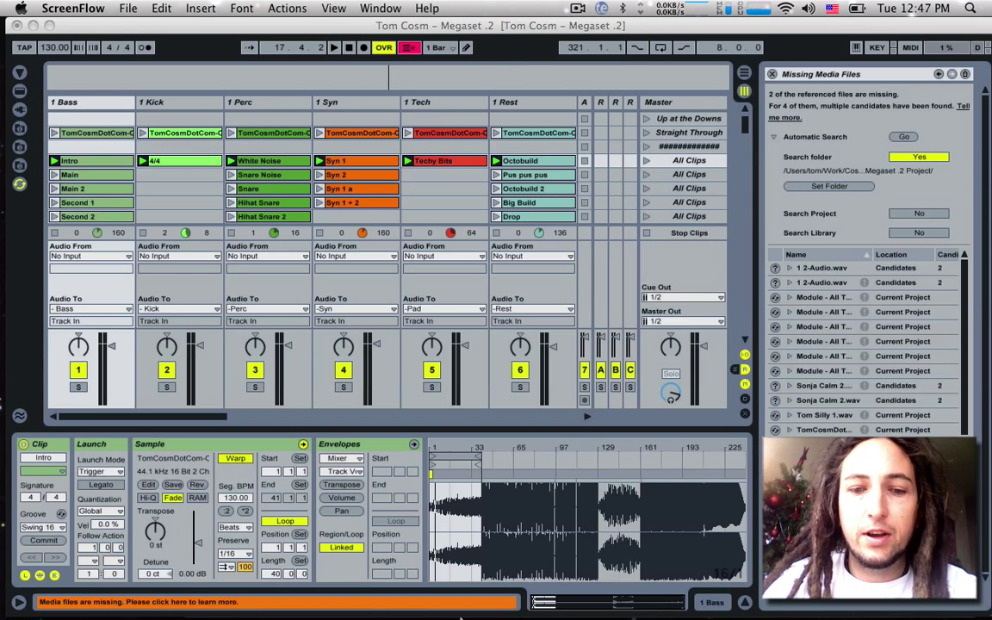
Step: Switch to Google Chrome and read the Live Auto Sampler Template post on defeq.com
{"action": "mouse_move", "coordinate": [335, 593]}
{"action": "left_click", "coordinate": [642, 591]}
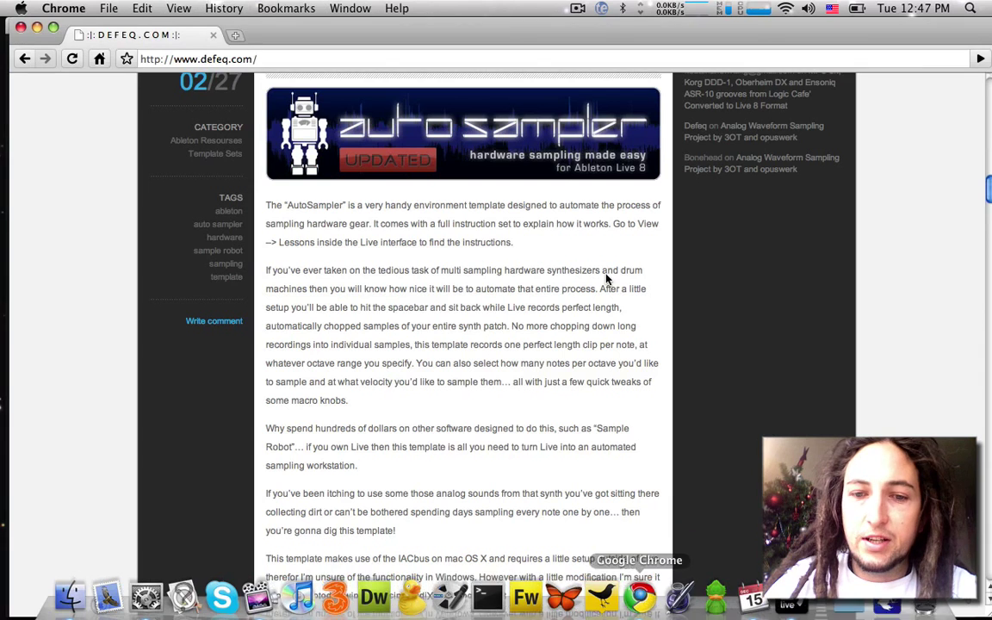
{"action": "scroll", "coordinate": [633, 312], "scroll_direction": "up", "scroll_amount": 1}
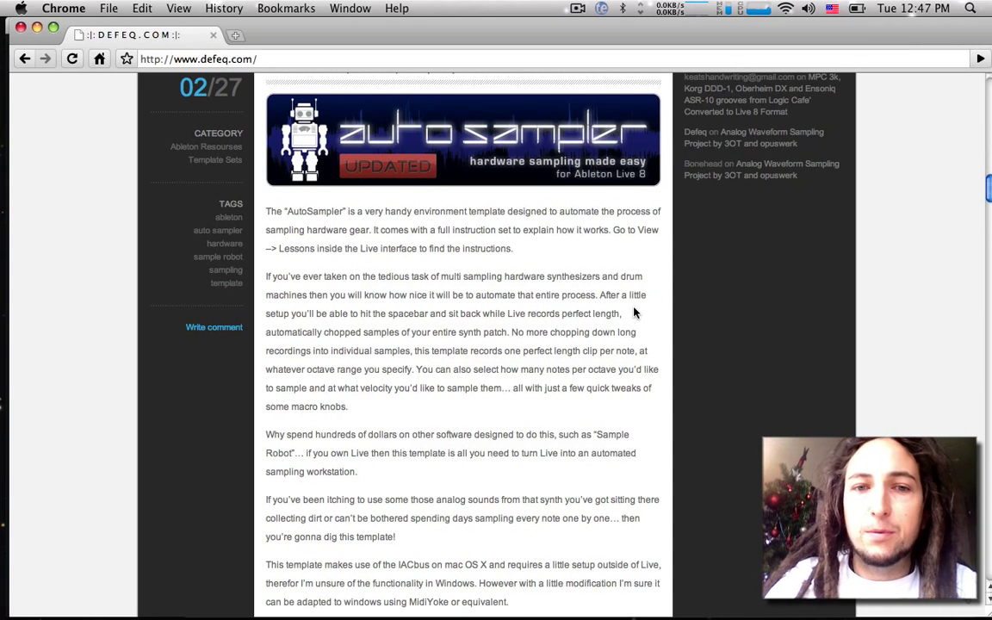
{"action": "scroll", "coordinate": [634, 312], "scroll_direction": "up", "scroll_amount": 20}
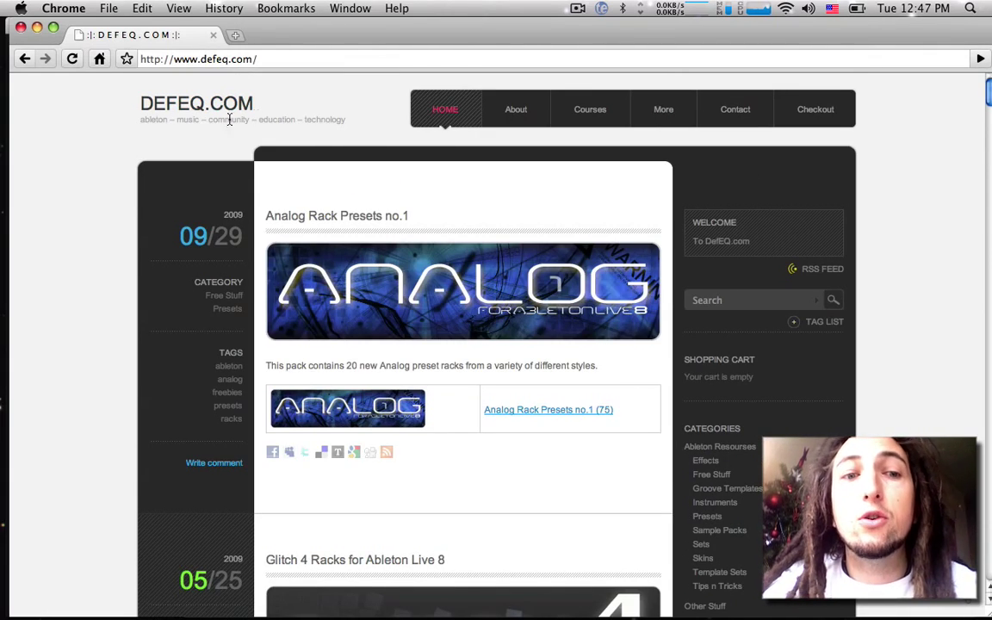
{"action": "scroll", "coordinate": [390, 182], "scroll_direction": "down", "scroll_amount": 10}
{"action": "scroll", "coordinate": [428, 215], "scroll_direction": "down", "scroll_amount": 15}
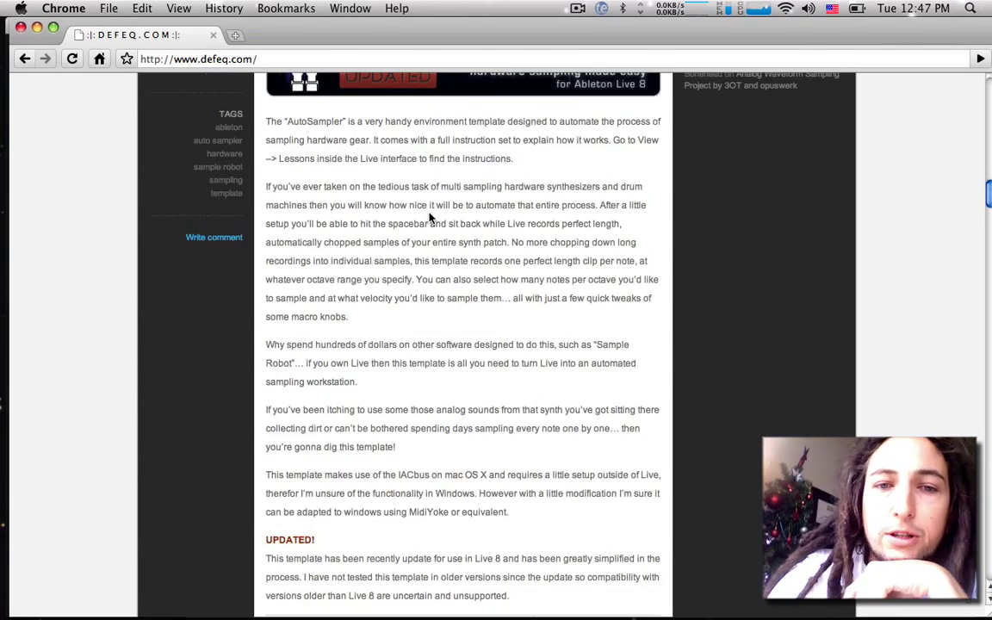
{"action": "scroll", "coordinate": [431, 217], "scroll_direction": "up", "scroll_amount": 3}
{"action": "scroll", "coordinate": [429, 217], "scroll_direction": "down", "scroll_amount": 2}
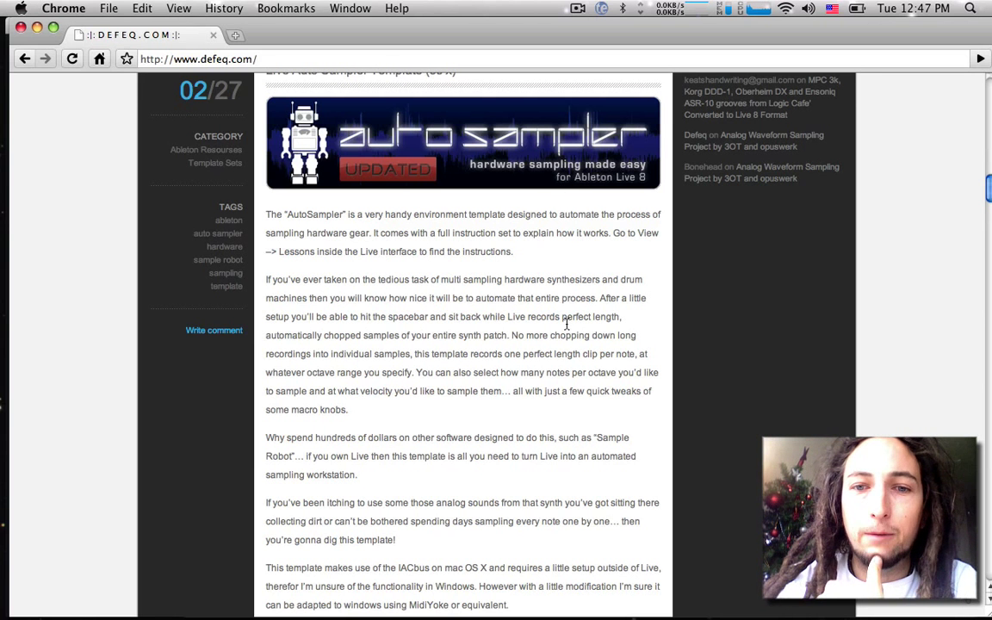
{"action": "scroll", "coordinate": [541, 319], "scroll_direction": "up", "scroll_amount": 1}
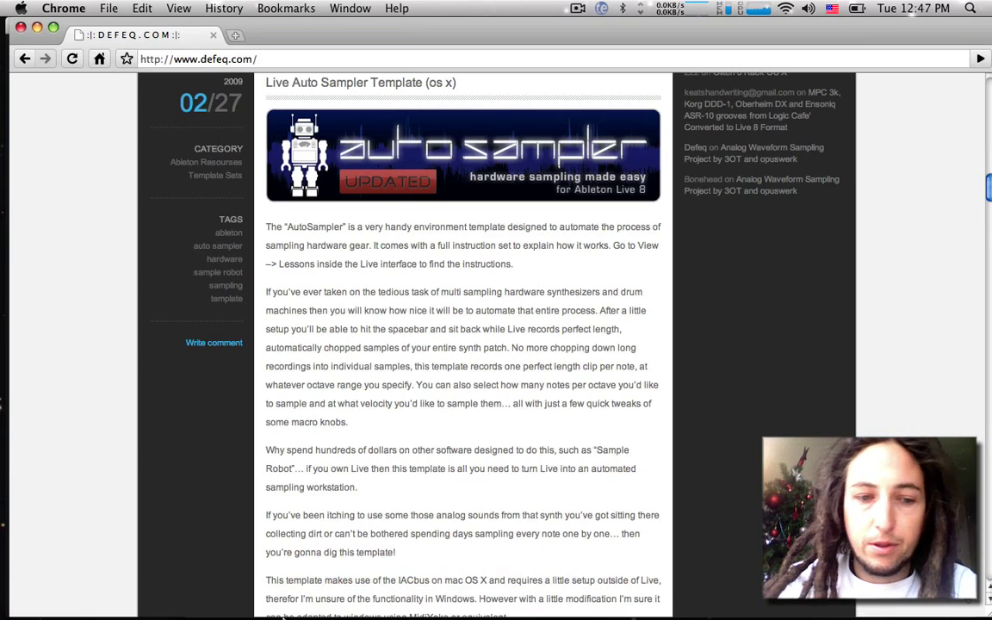
Step: Switch to Ableton Live and stop all playing clips
{"action": "mouse_move", "coordinate": [297, 613]}
{"action": "left_click", "coordinate": [800, 603]}
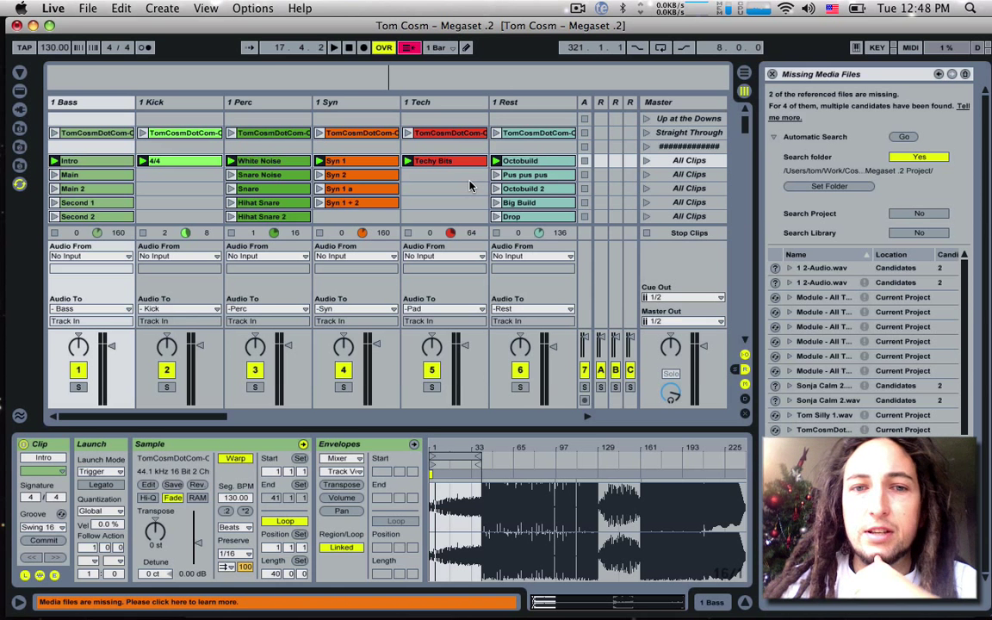
{"action": "left_click", "coordinate": [646, 233]}
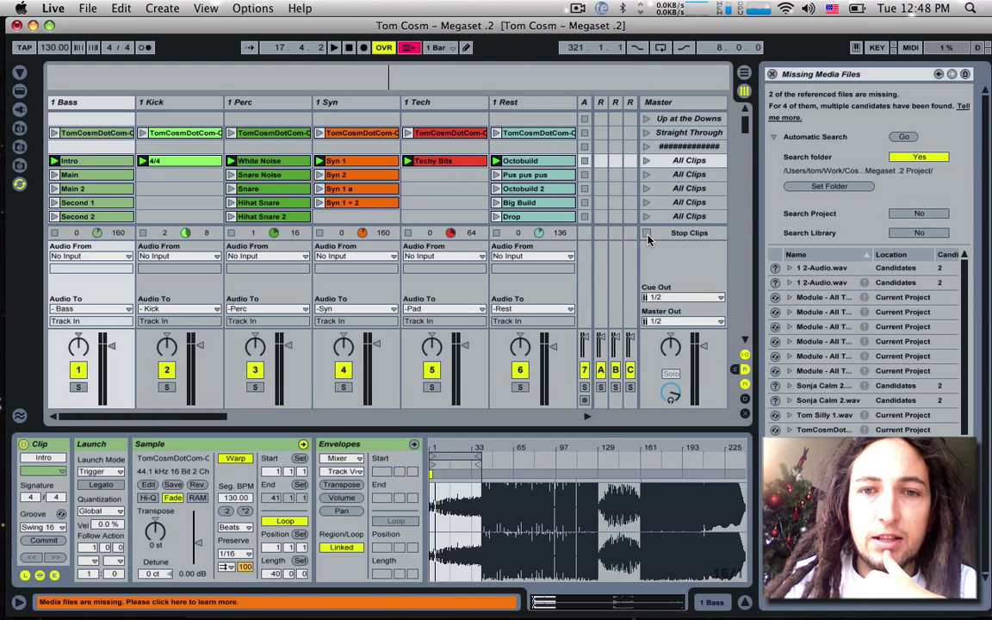
{"action": "left_click", "coordinate": [676, 163]}
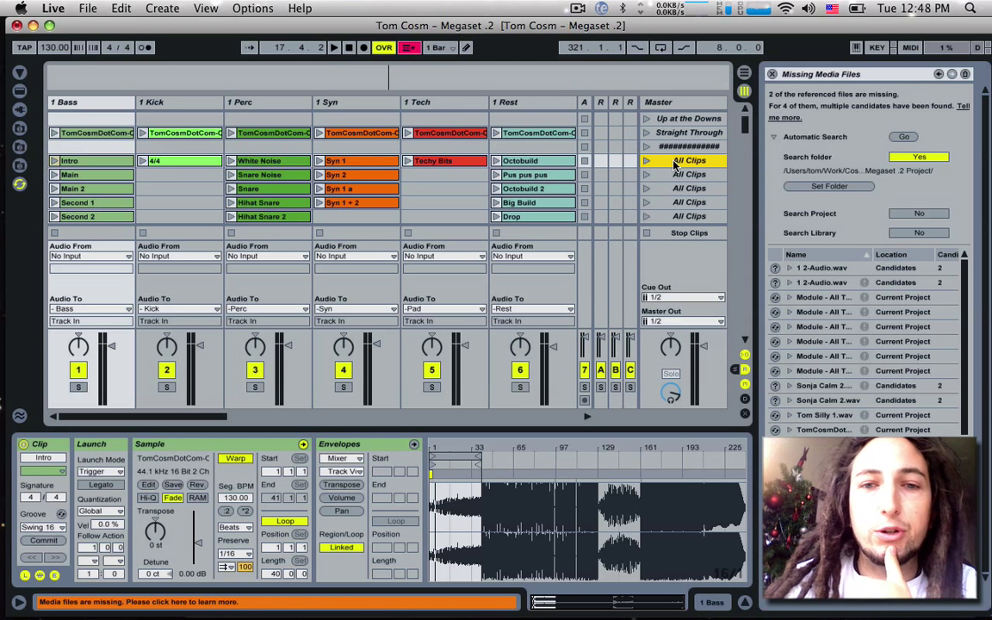
Step: Examine the follow actions of the White Noise and Snare Noise clips on the 1 Perc track, keeping Next for Snare Noise
{"action": "left_click", "coordinate": [515, 161]}
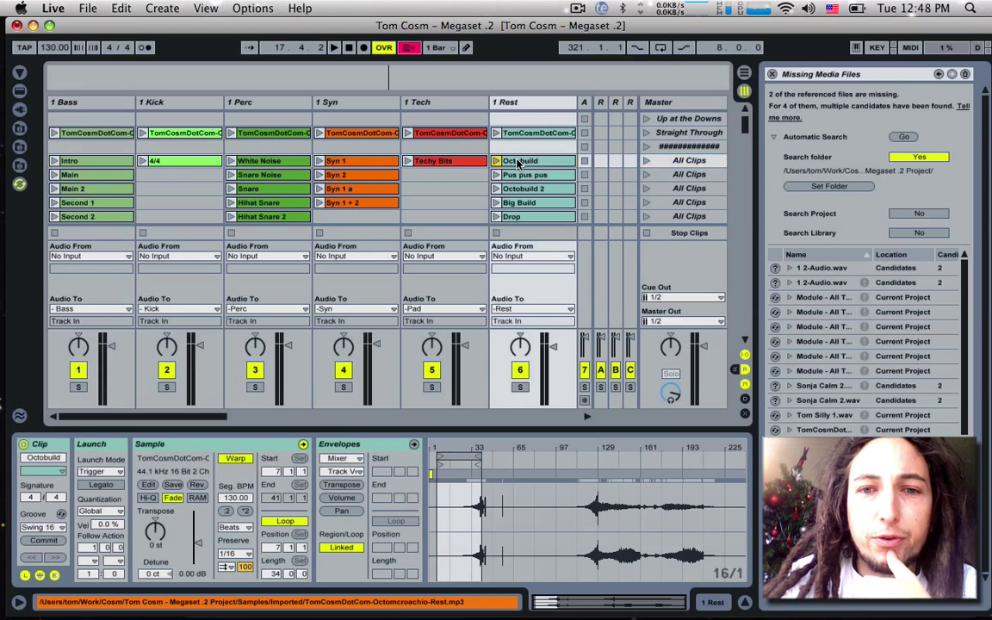
{"action": "scroll", "coordinate": [529, 165], "scroll_direction": "down", "scroll_amount": 2}
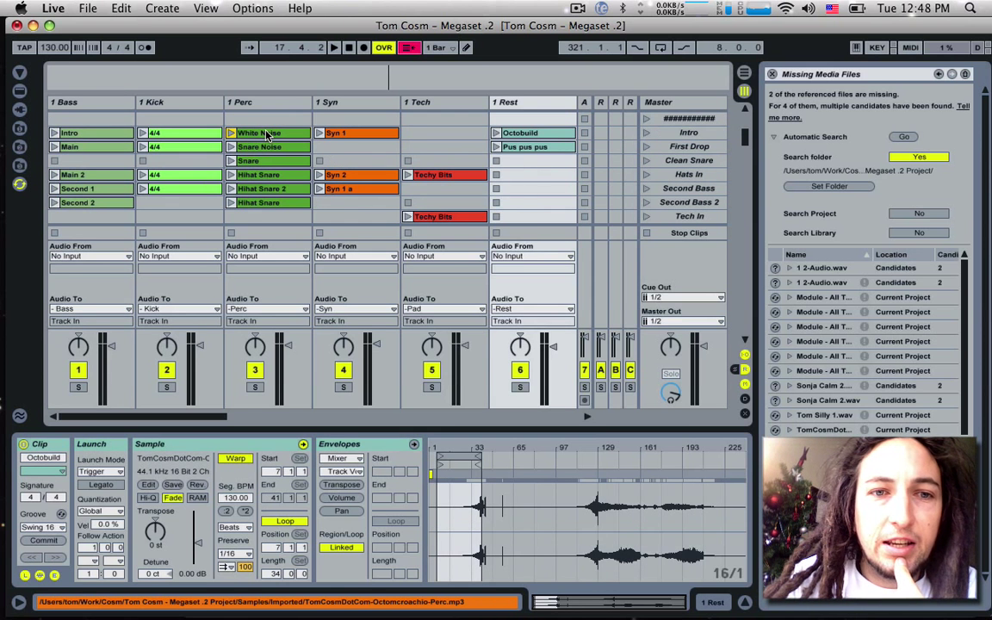
{"action": "left_click", "coordinate": [268, 133]}
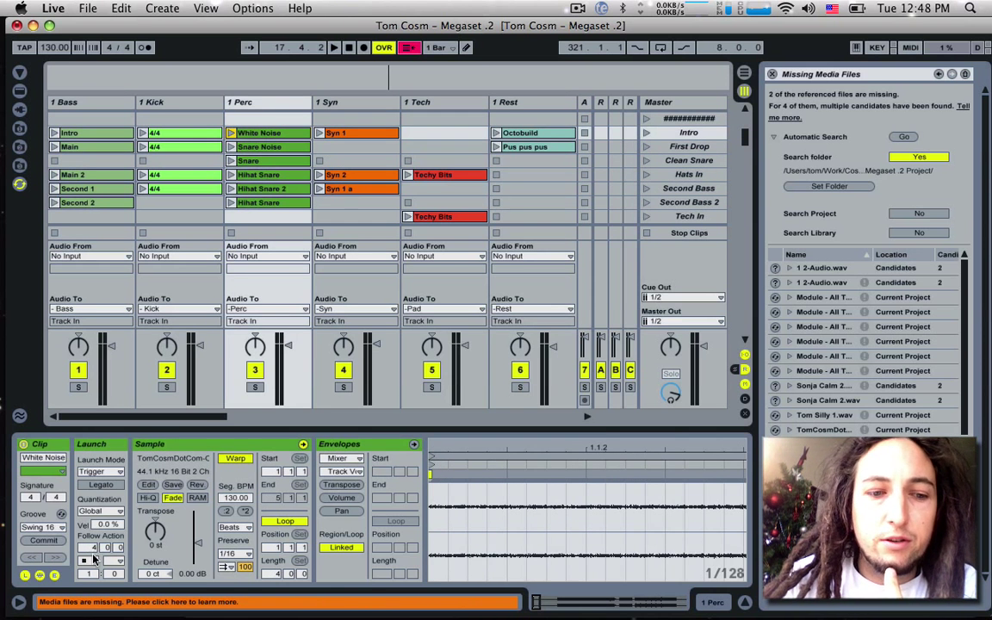
{"action": "left_click", "coordinate": [268, 148]}
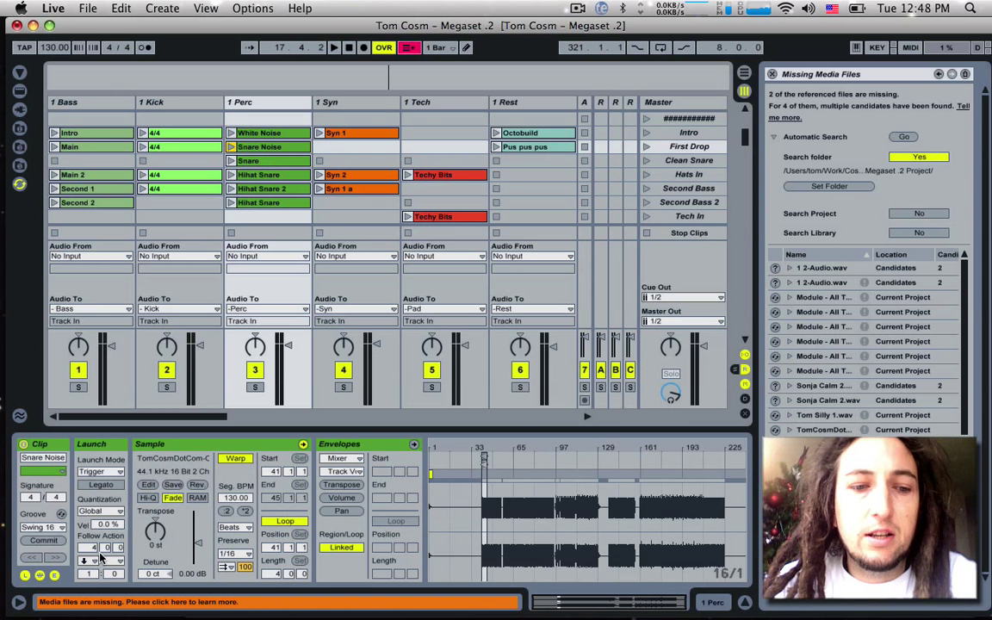
{"action": "left_click", "coordinate": [89, 561]}
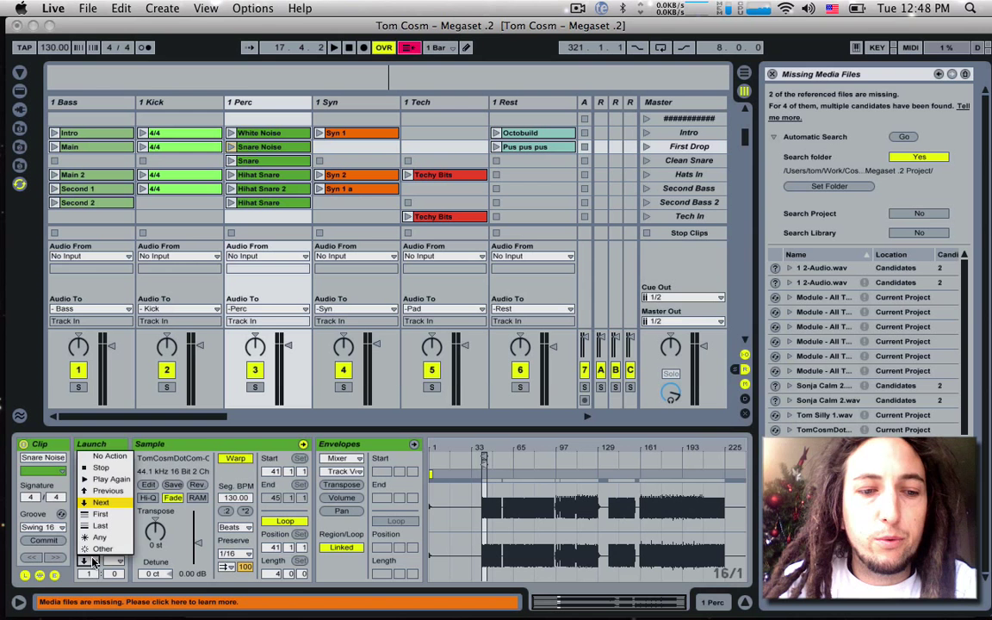
{"action": "left_click", "coordinate": [95, 508]}
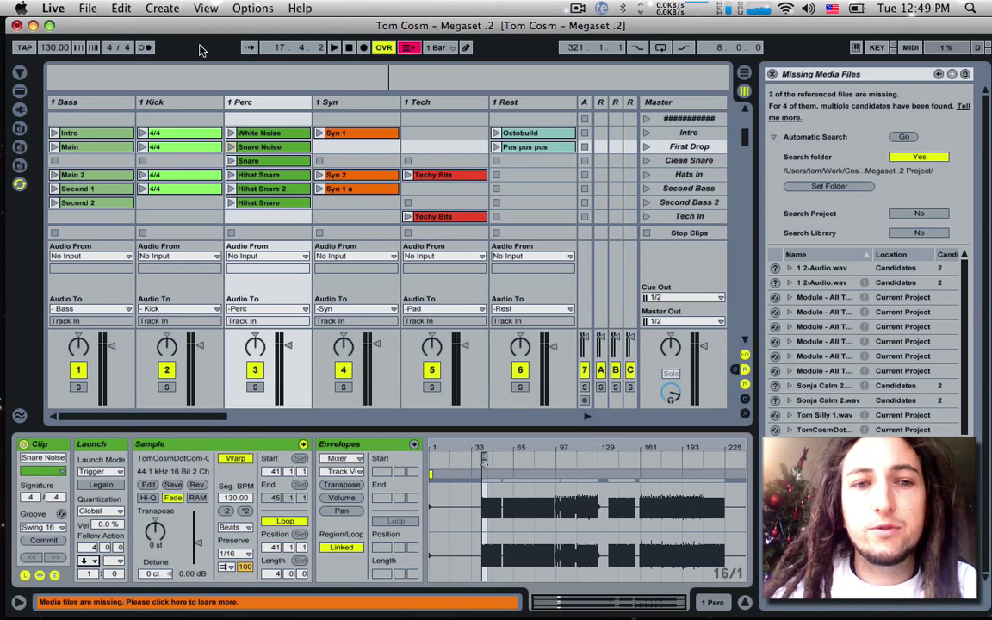
Step: Rename the Snare Noise clip as 1 and the Snare clip below it as 2 on the 1 Perc track
{"action": "key", "text": "Return"}
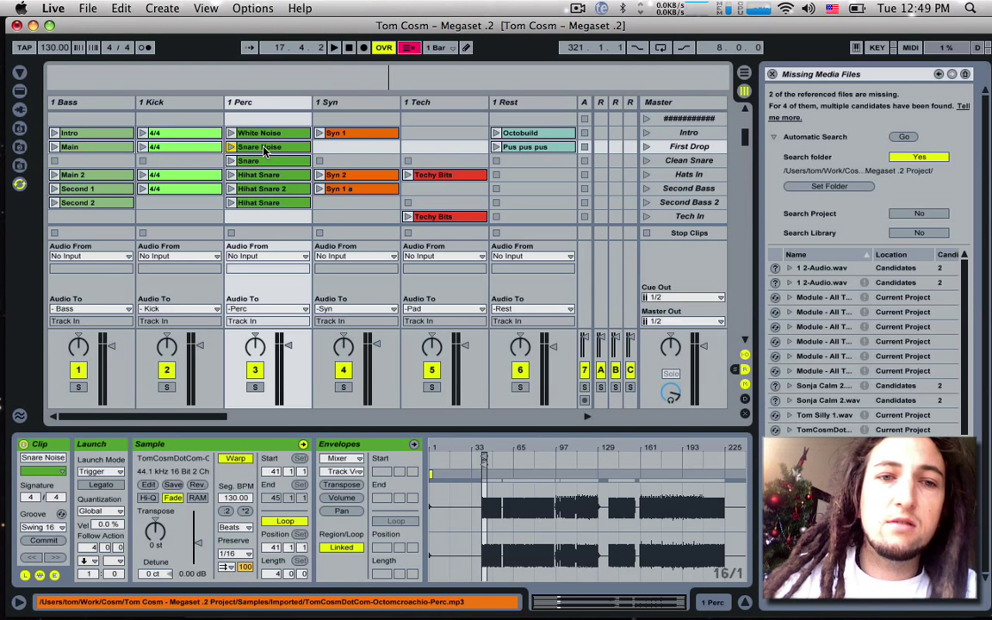
{"action": "key", "text": "super+r"}
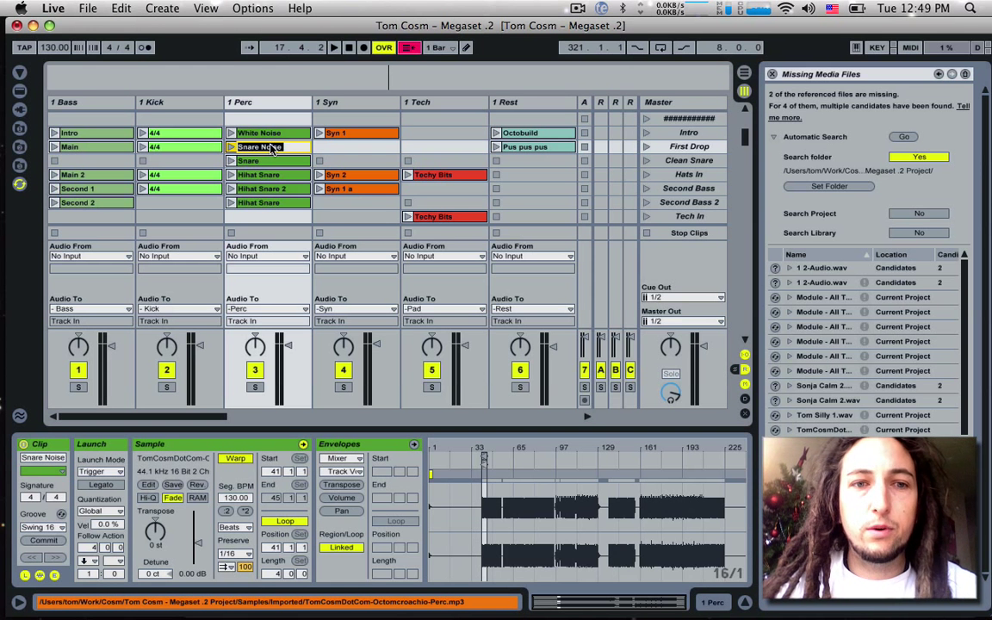
{"action": "type", "text": "1"}
{"action": "left_click", "coordinate": [267, 162]}
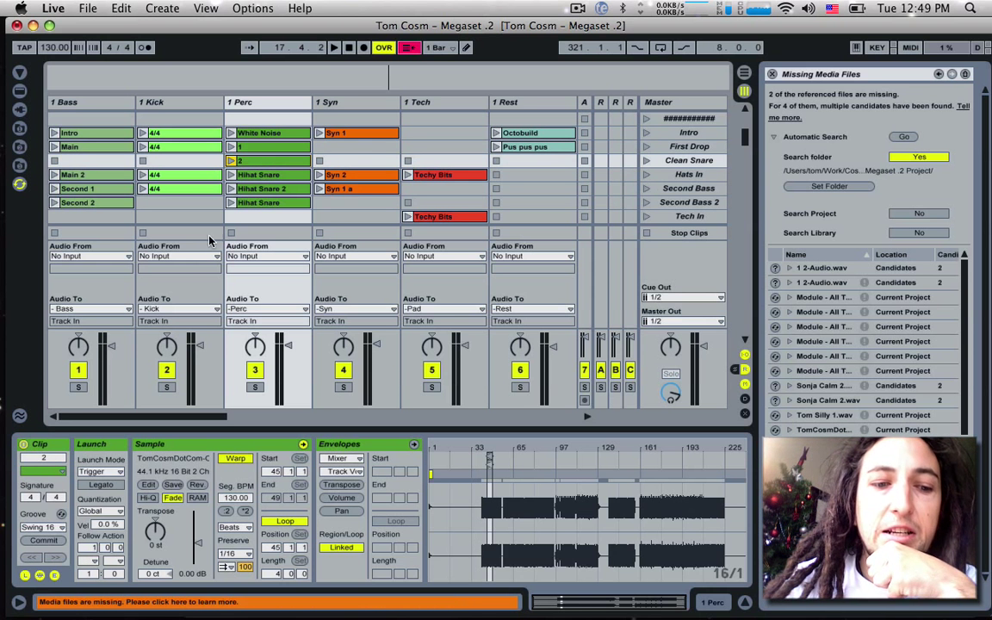
Step: Set the follow action of both clips 1 and 2 on the 1 Perc track to No Action
{"action": "left_click", "coordinate": [258, 148], "text": "shift"}
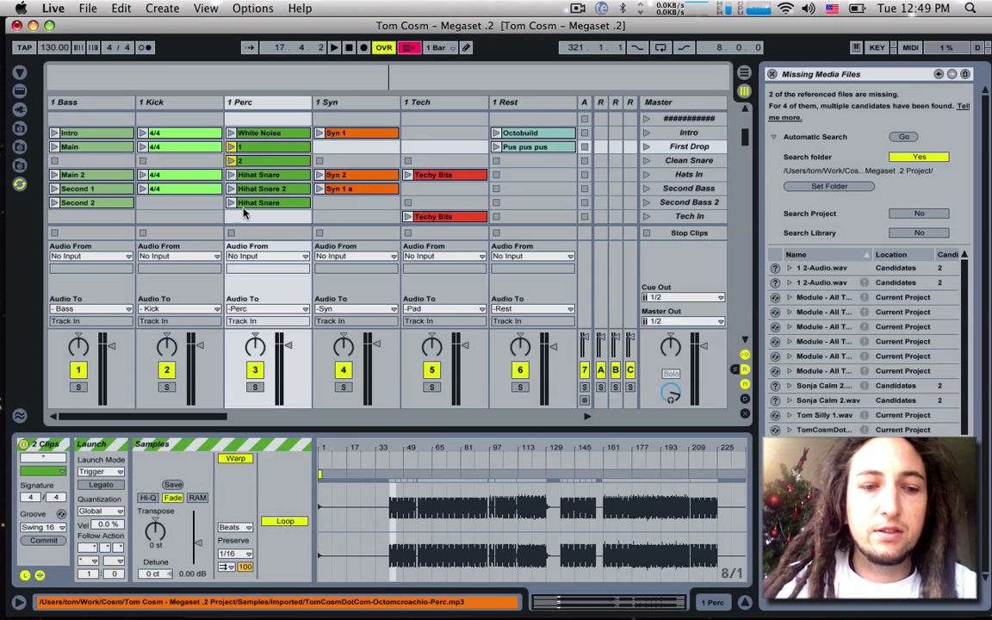
{"action": "left_click", "coordinate": [89, 561]}
{"action": "left_click", "coordinate": [110, 459]}
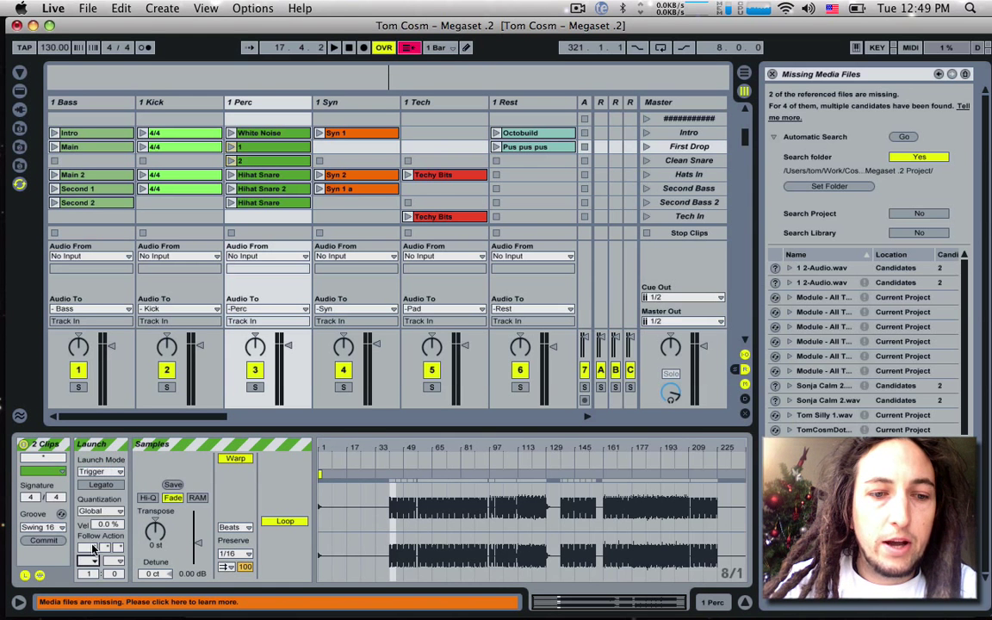
Step: Play clip 1 and clip 2 on the 1 Perc track one after the other, and stop that track's clips
{"action": "left_click", "coordinate": [255, 160]}
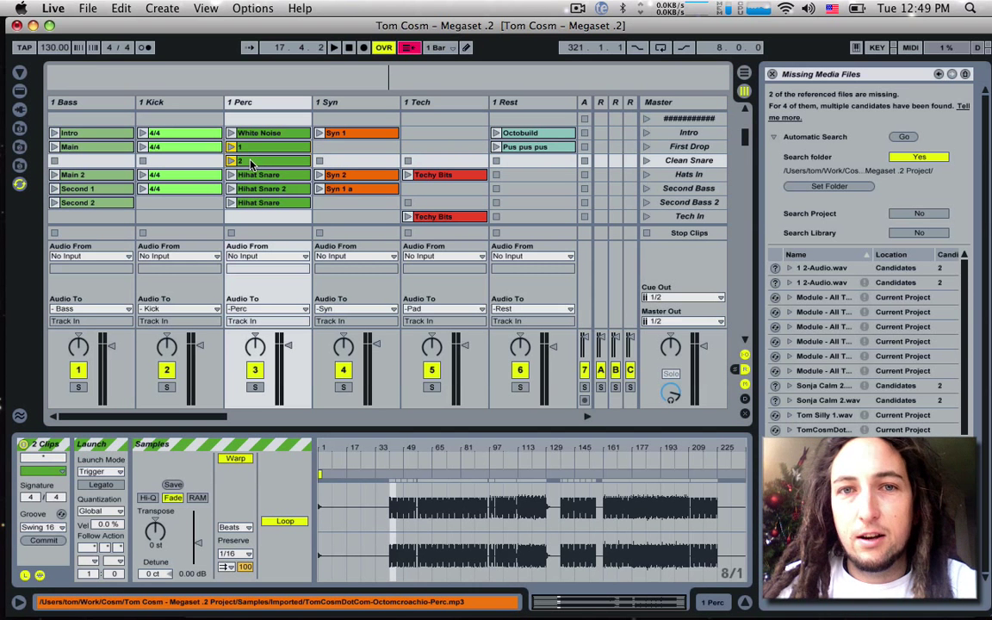
{"action": "left_click", "coordinate": [248, 144]}
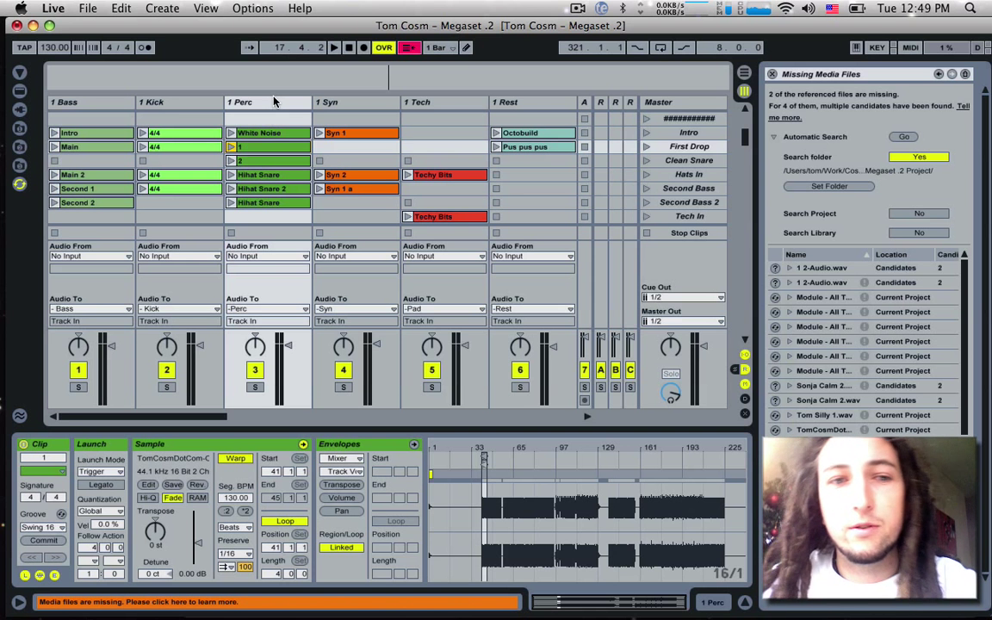
{"action": "left_click", "coordinate": [231, 147]}
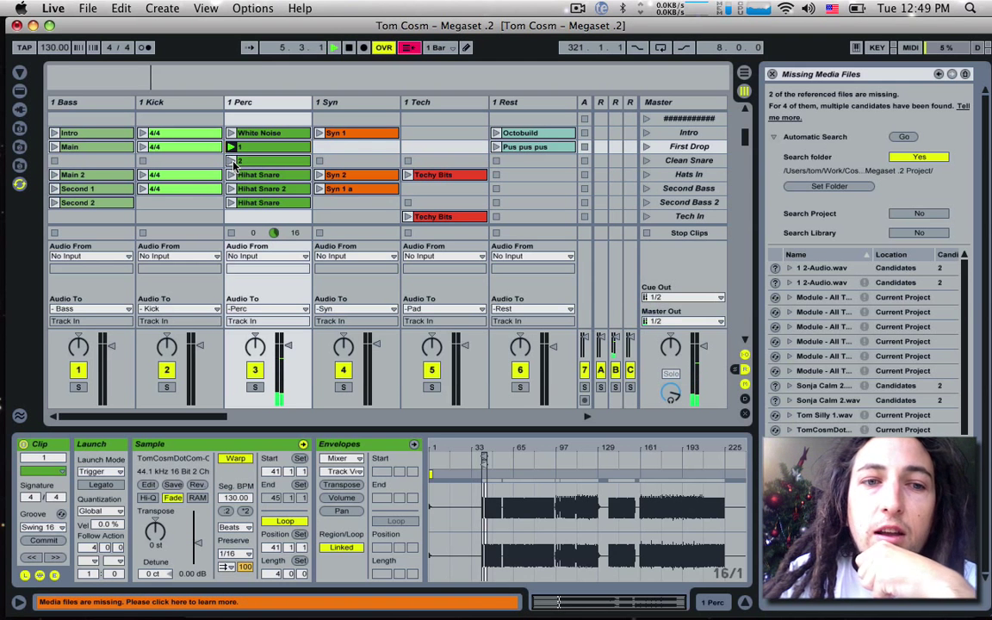
{"action": "left_click", "coordinate": [231, 161]}
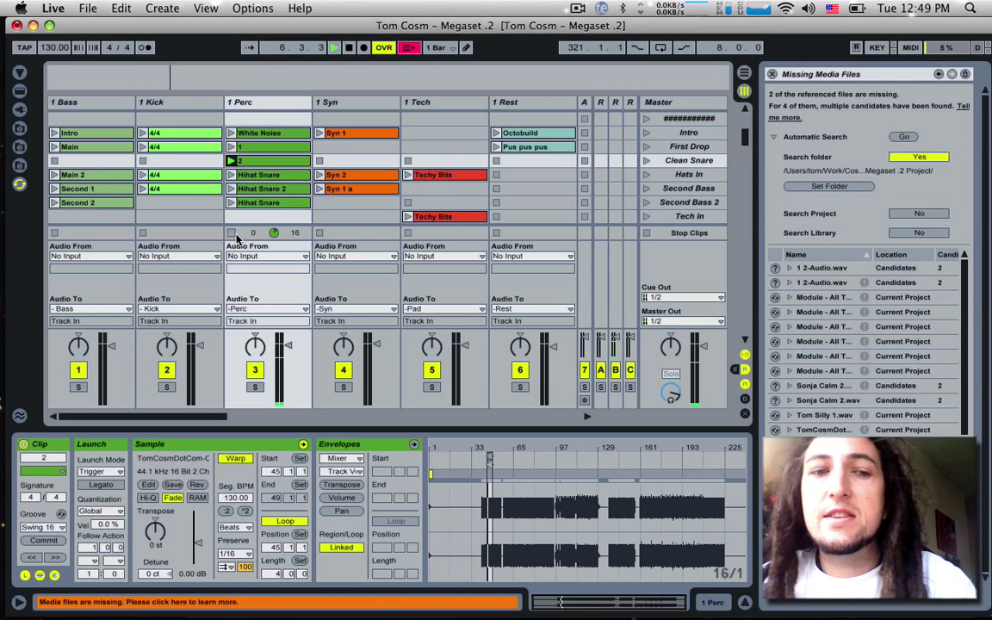
{"action": "left_click", "coordinate": [231, 232]}
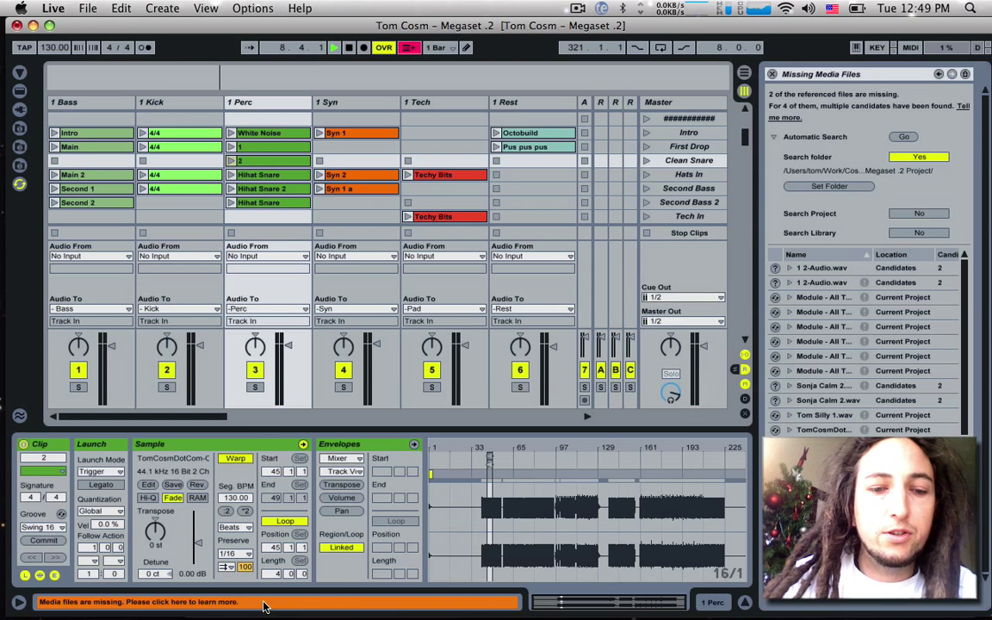
Step: Switch to the Finder's Applications window, open Audio MIDI Setup from the Utilities folder and show its MIDI devices
{"action": "mouse_move", "coordinate": [222, 607]}
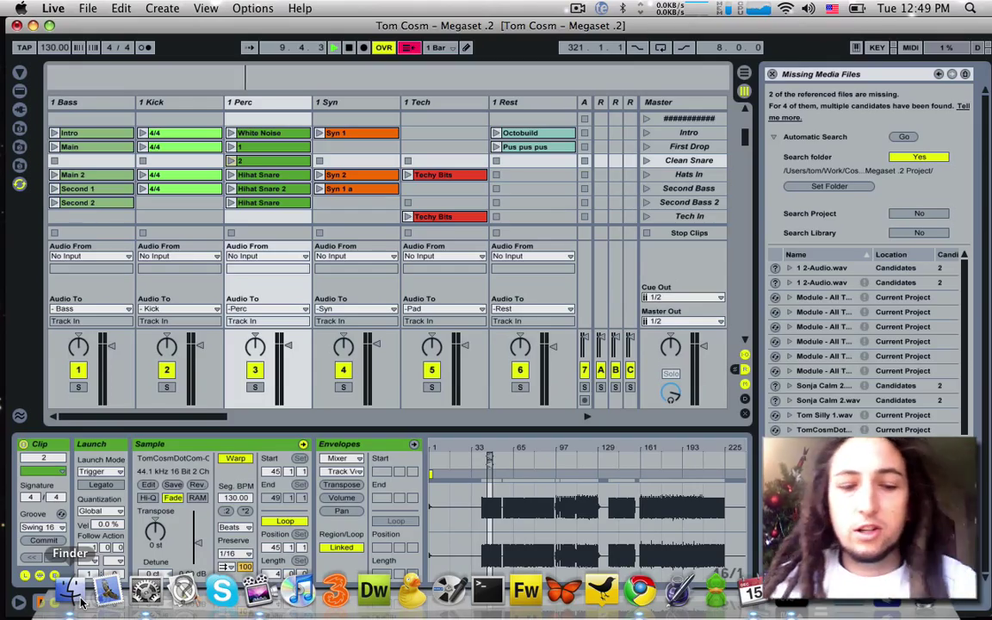
{"action": "key", "text": "F9"}
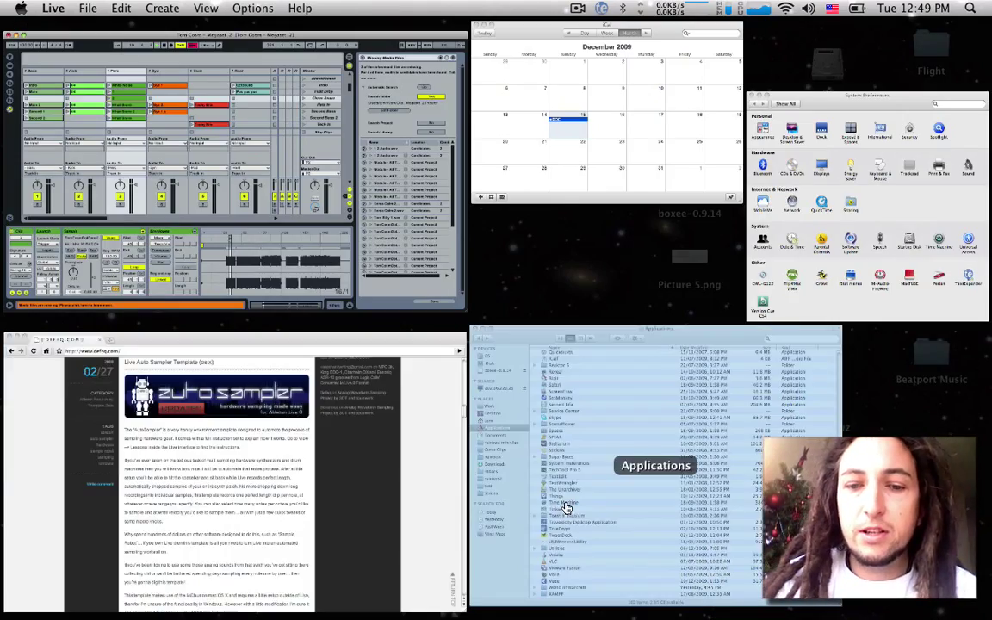
{"action": "left_click", "coordinate": [566, 509]}
{"action": "double_click", "coordinate": [379, 498]}
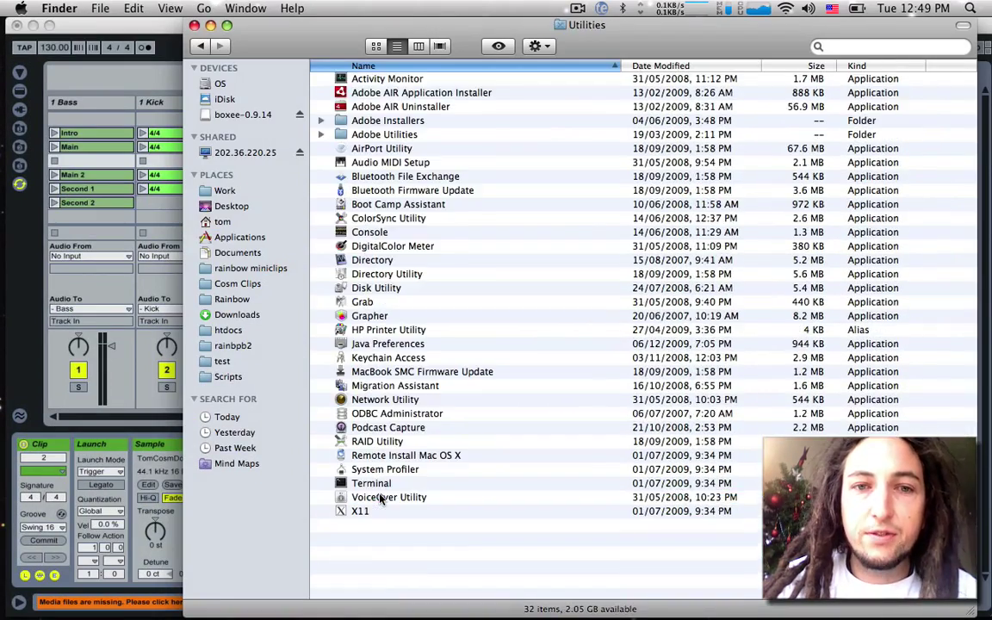
{"action": "double_click", "coordinate": [373, 164]}
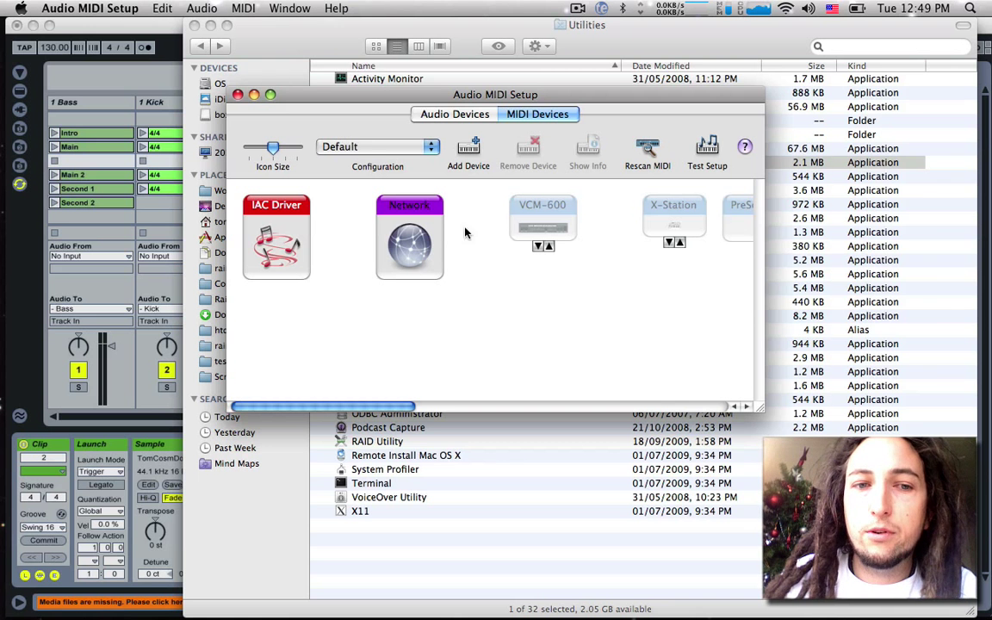
{"action": "left_click", "coordinate": [435, 114]}
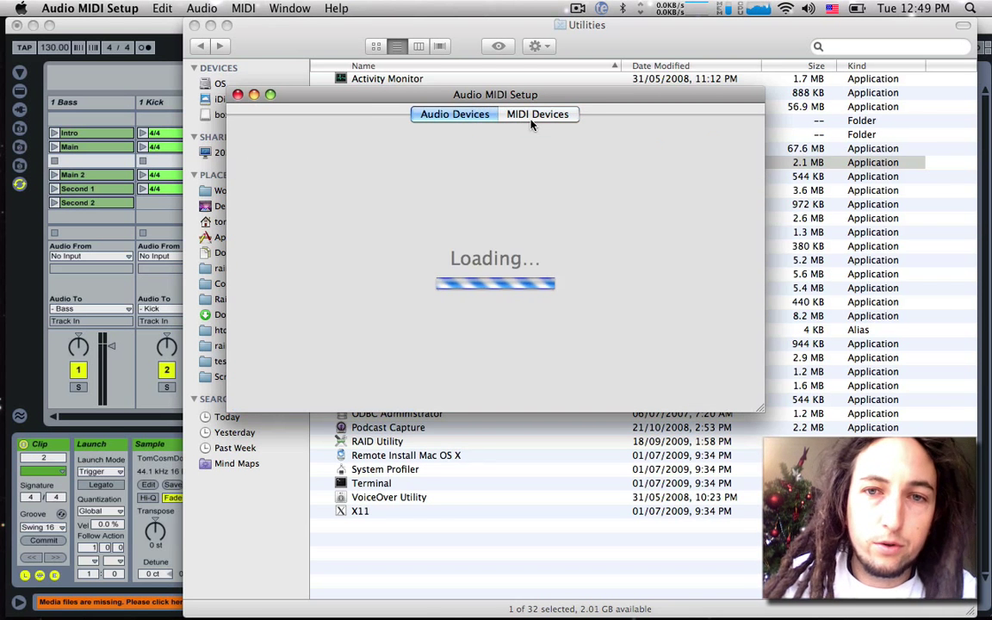
{"action": "left_click", "coordinate": [534, 115]}
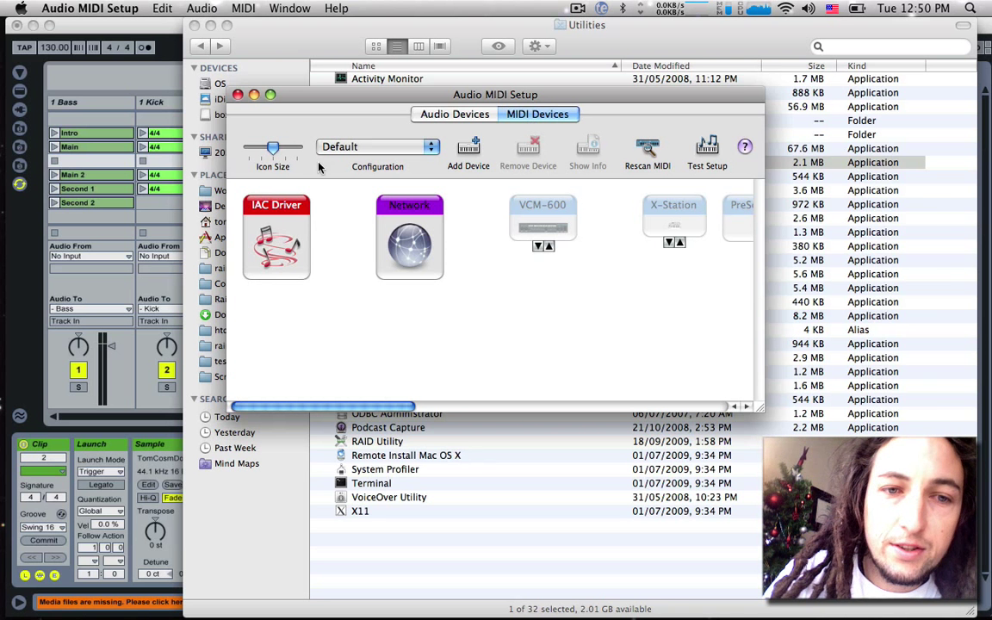
Step: Open the IAC Driver's properties and turn off its Device is online option
{"action": "left_click", "coordinate": [282, 243]}
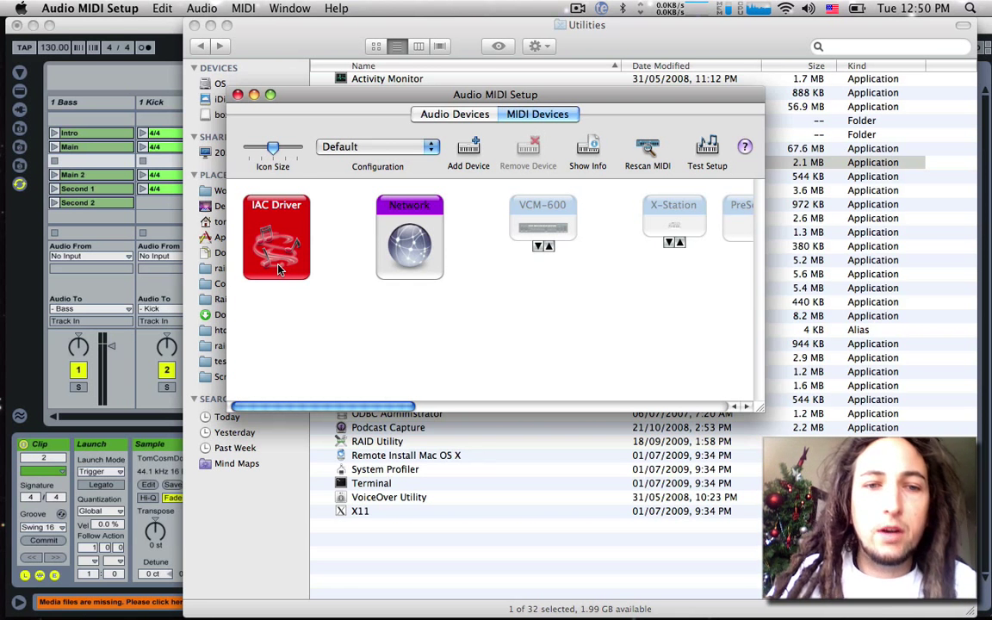
{"action": "double_click", "coordinate": [296, 221]}
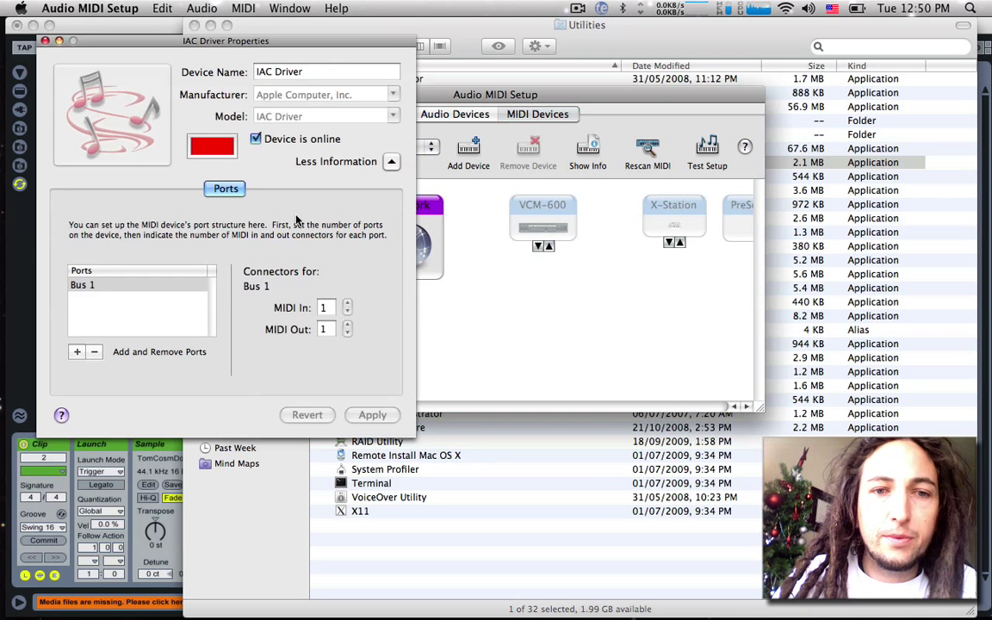
{"action": "left_click", "coordinate": [255, 138]}
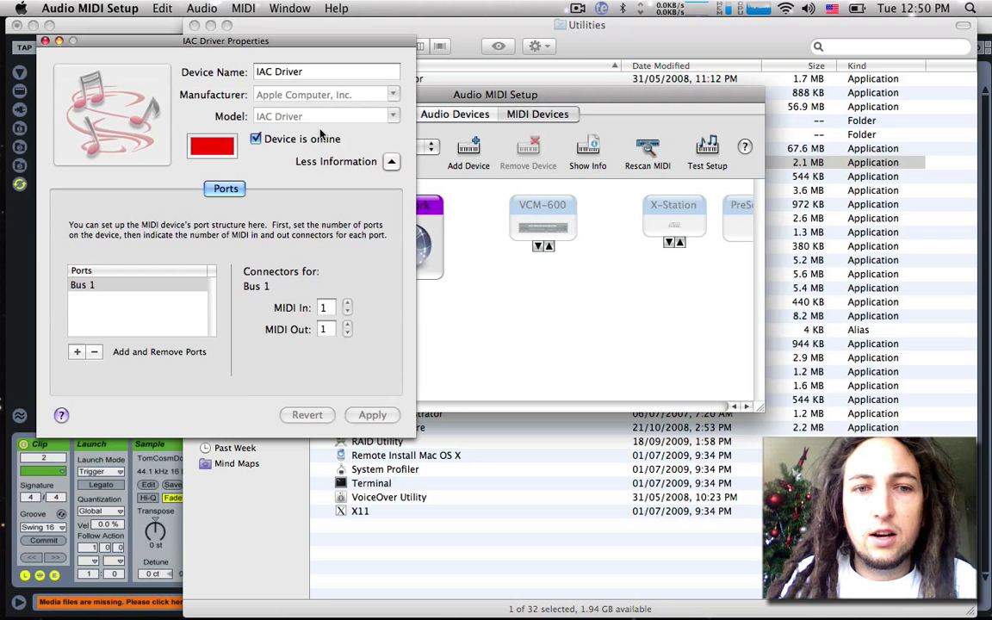
{"action": "left_click", "coordinate": [255, 139]}
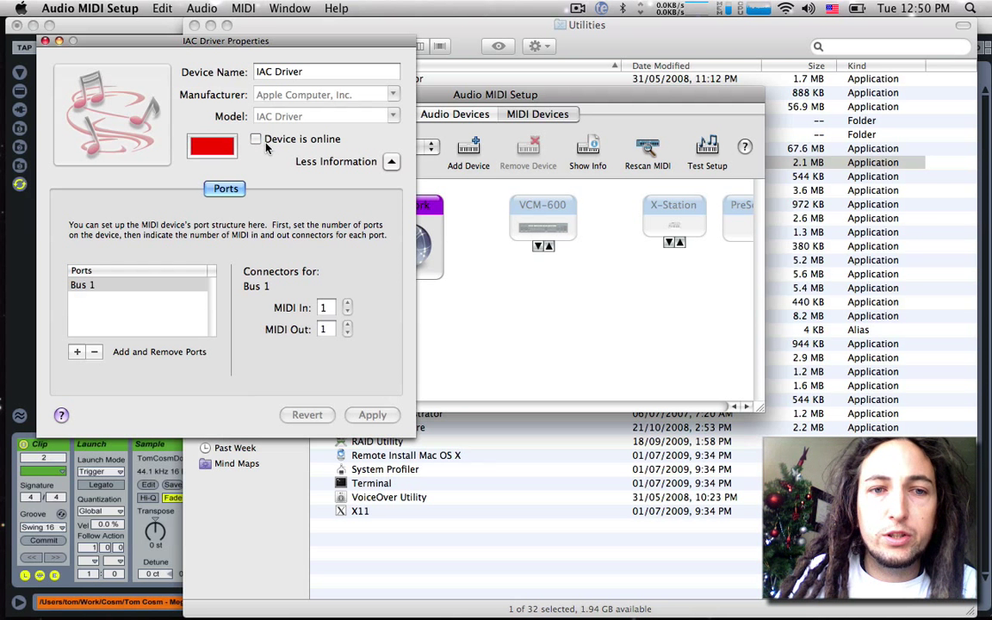
Step: Turn the IAC Driver's Device is online option back on and close its properties
{"action": "left_click", "coordinate": [258, 141]}
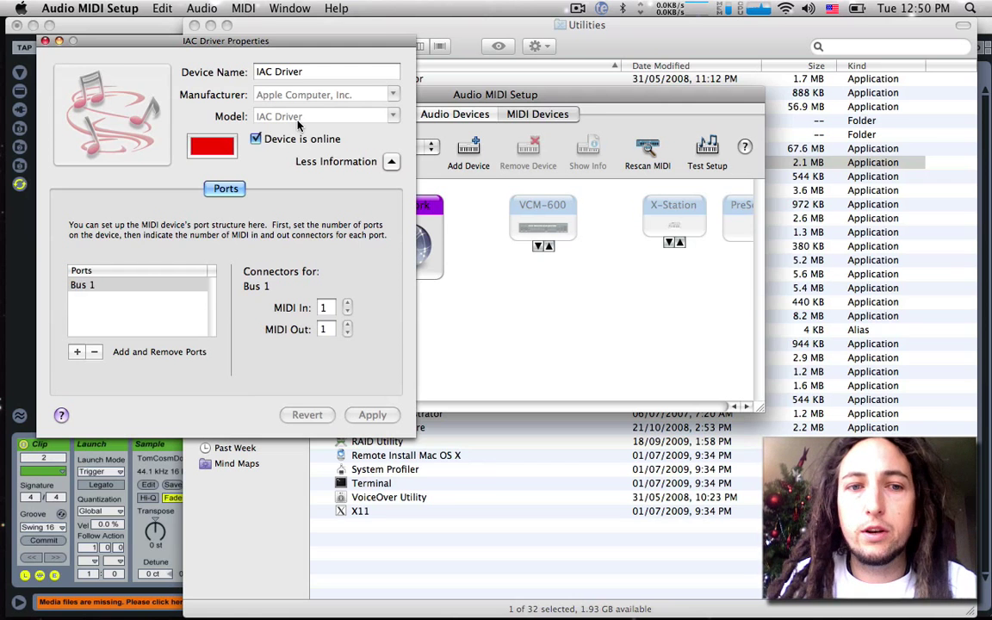
{"action": "left_click", "coordinate": [45, 41]}
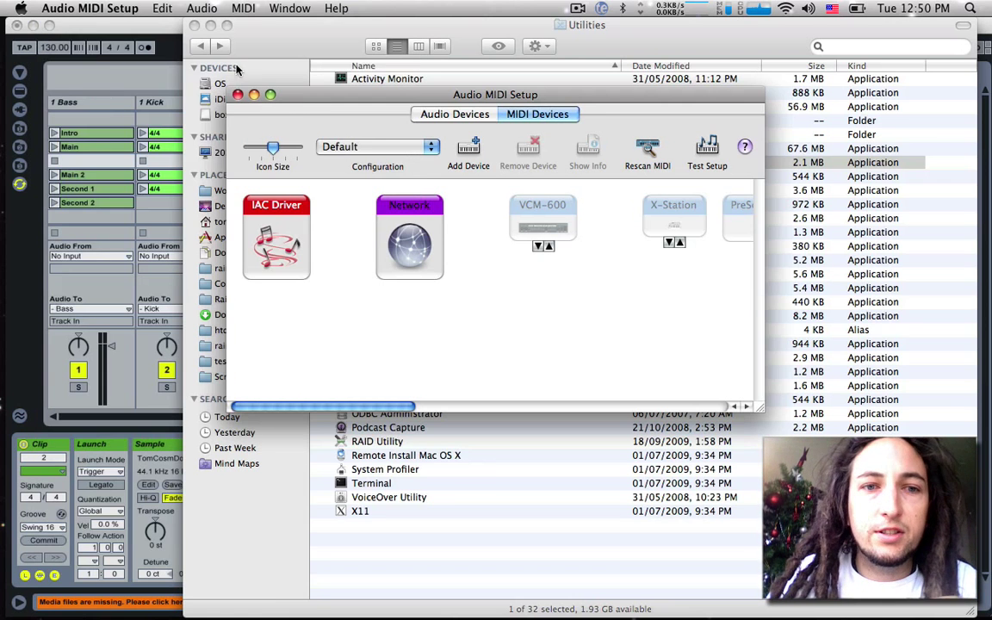
Step: Switch to Ableton Live and check the MIDI preferences for IAC Driver (Bus 1), toggling its output Track setting off and back on
{"action": "left_click", "coordinate": [141, 31]}
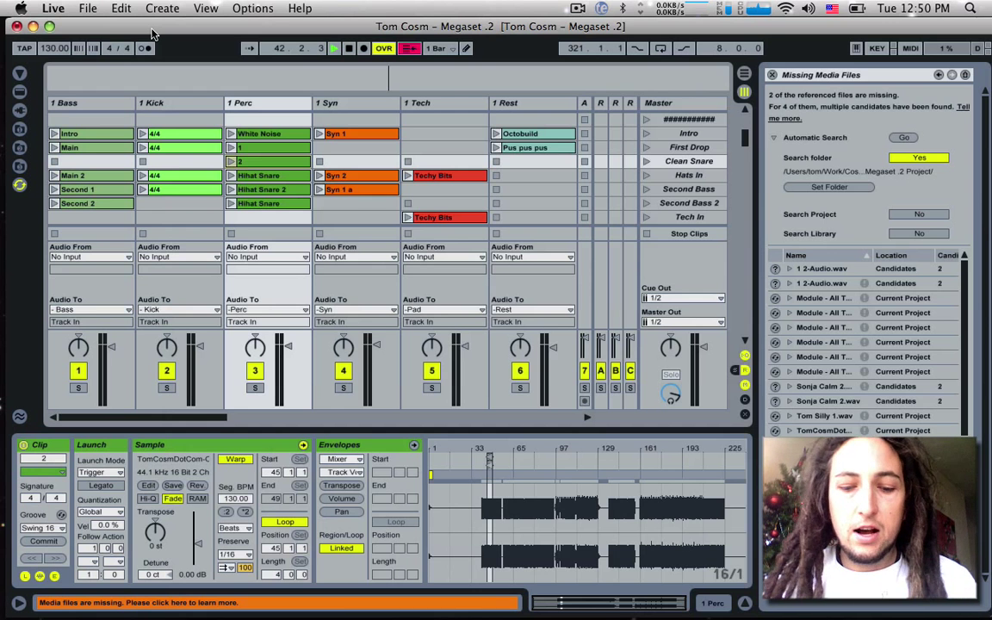
{"action": "key", "text": "super+comma"}
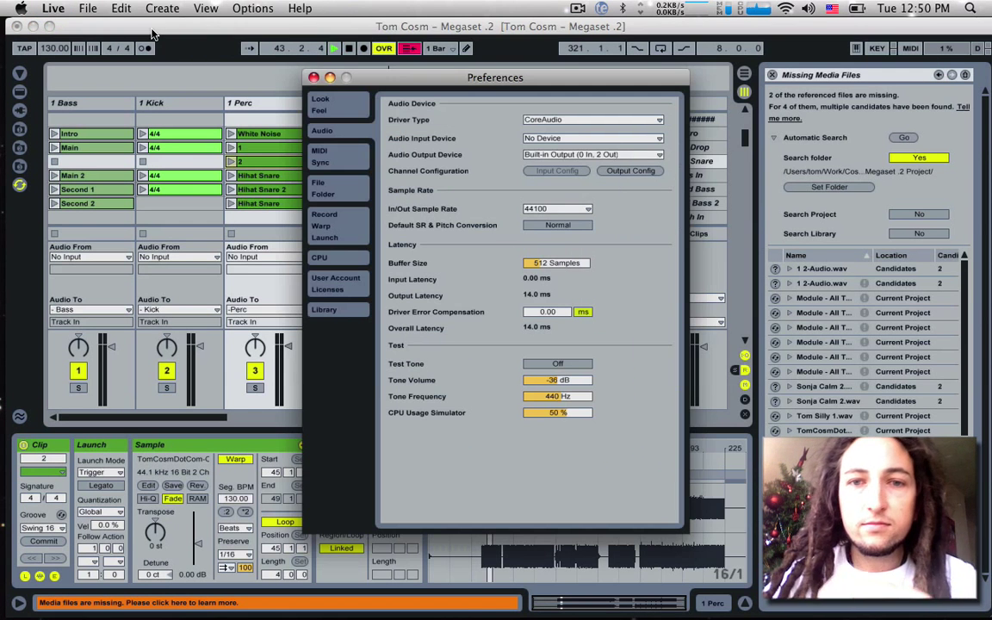
{"action": "left_click", "coordinate": [324, 157]}
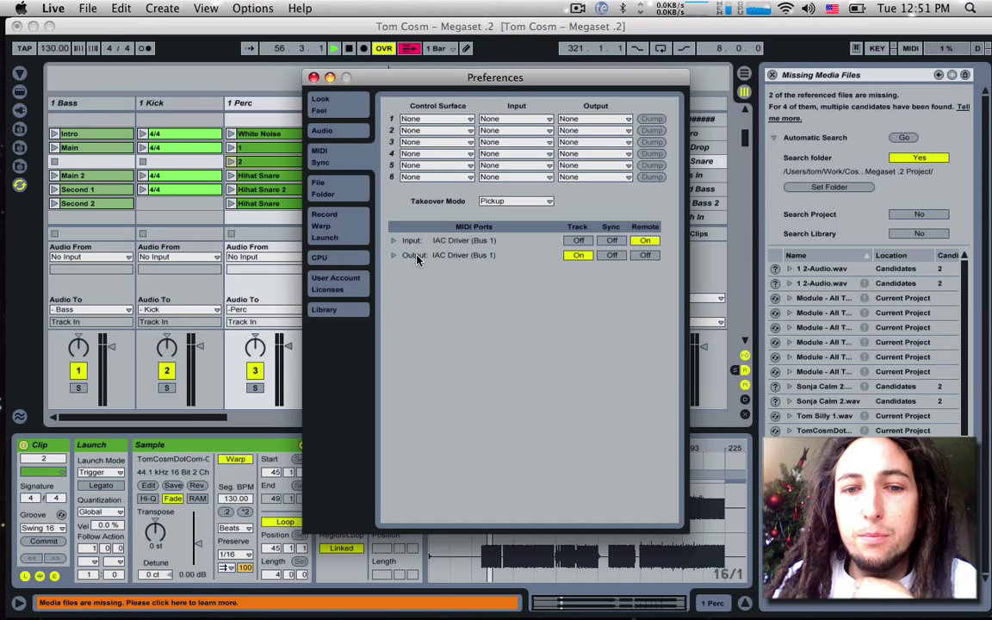
{"action": "left_click", "coordinate": [578, 256]}
{"action": "left_click", "coordinate": [578, 256]}
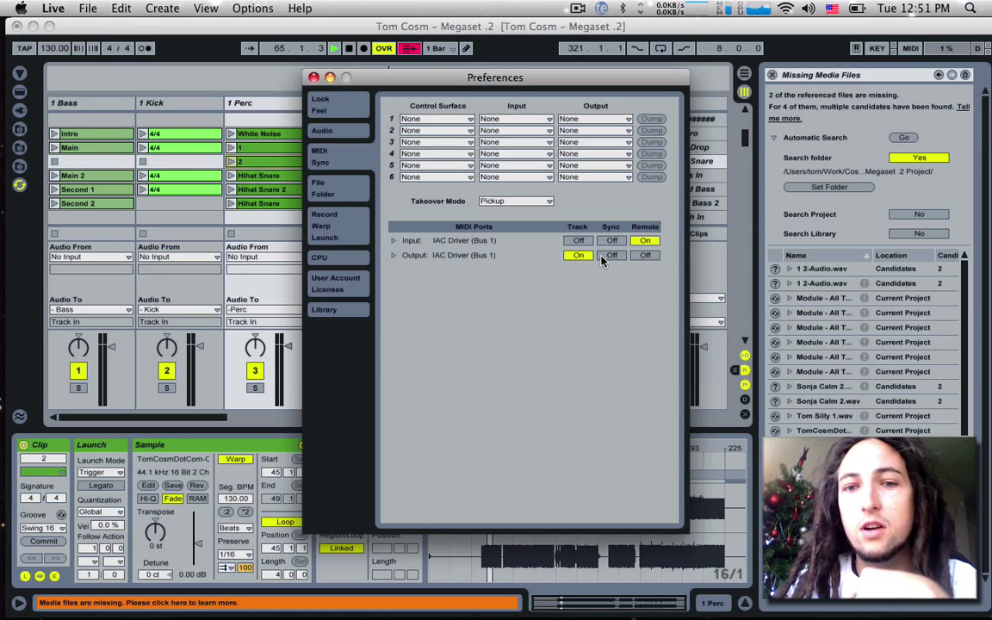
{"action": "left_click", "coordinate": [314, 77]}
Step: Insert a MIDI track after the 1 Rest track and rename it Trigger
{"action": "left_click", "coordinate": [519, 104]}
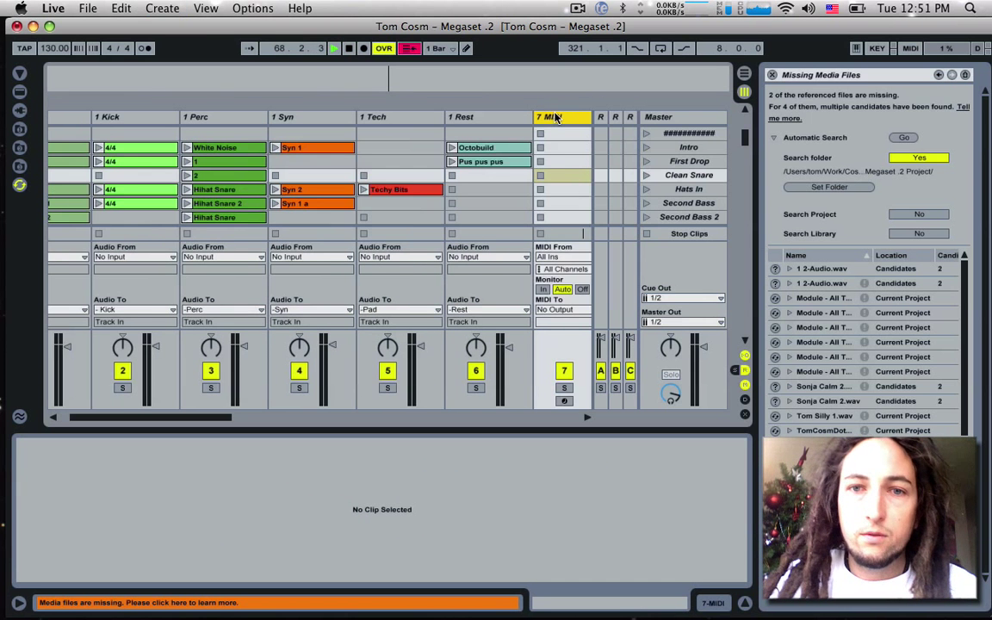
{"action": "type", "text": "TR"}
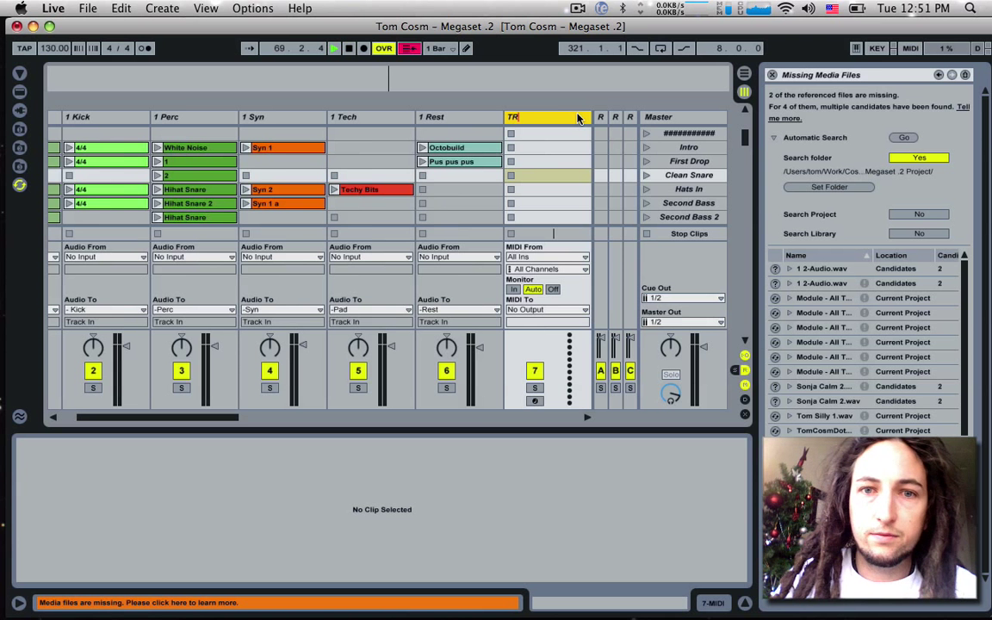
{"action": "type", "text": "igger"}
{"action": "key", "text": "Return"}
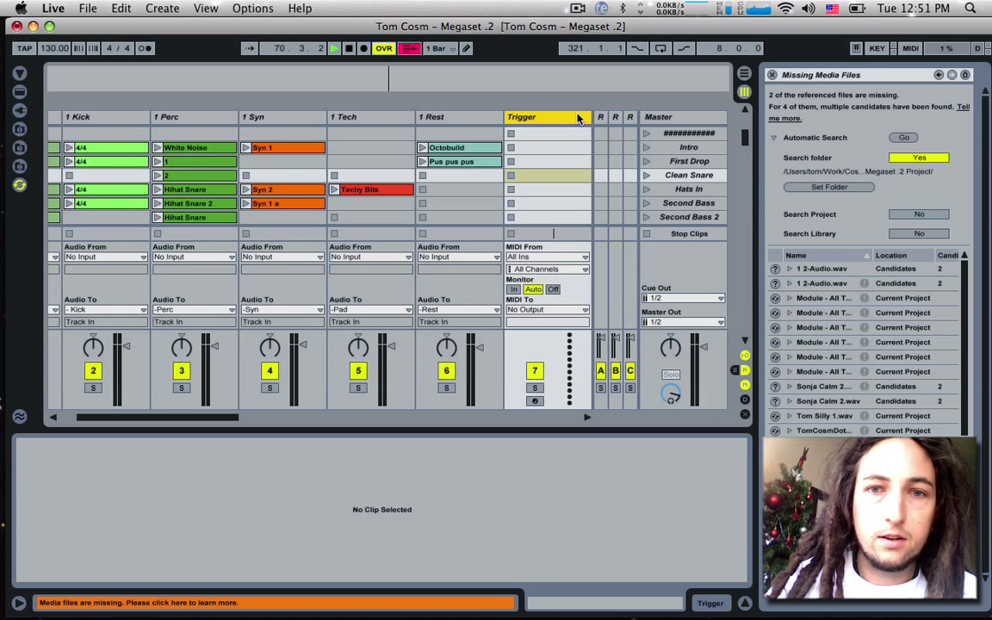
Step: Route the Trigger track's MIDI output to IAC Driver (Bus 1) and create an empty MIDI clip in its first slot
{"action": "left_click", "coordinate": [460, 117]}
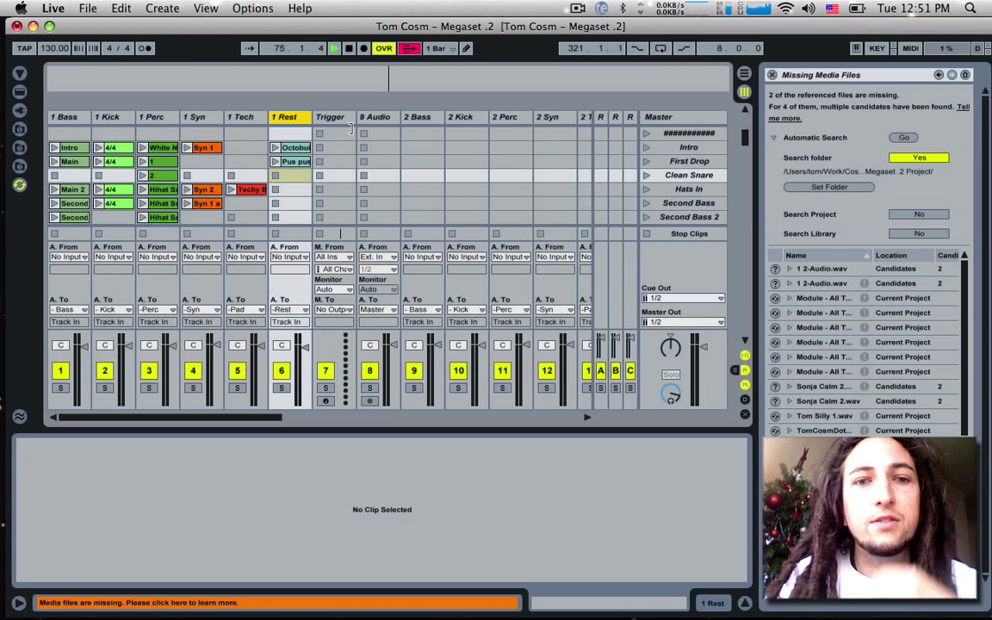
{"action": "left_click", "coordinate": [520, 118]}
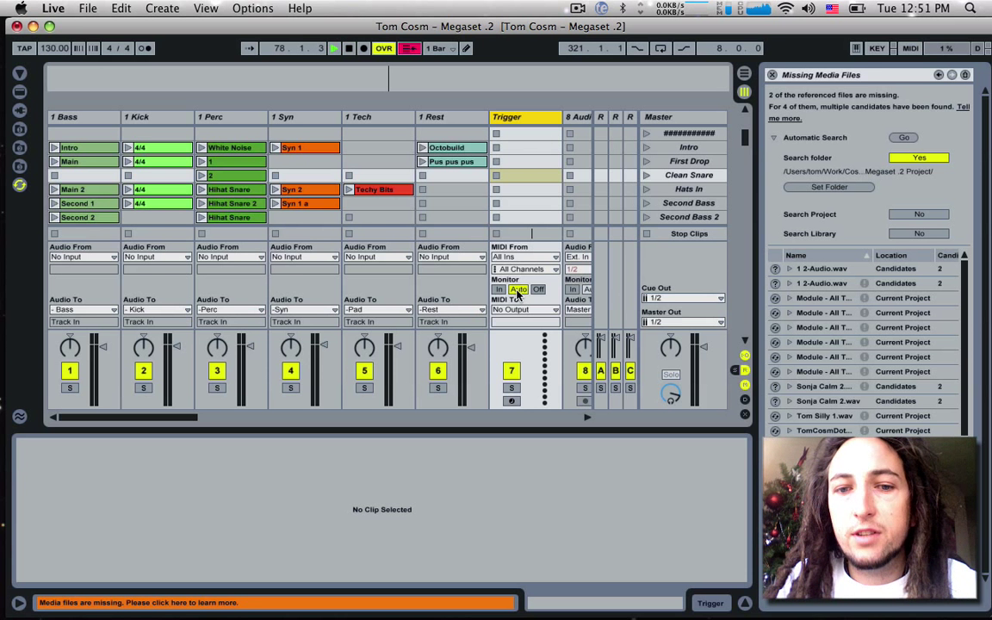
{"action": "left_click", "coordinate": [534, 314]}
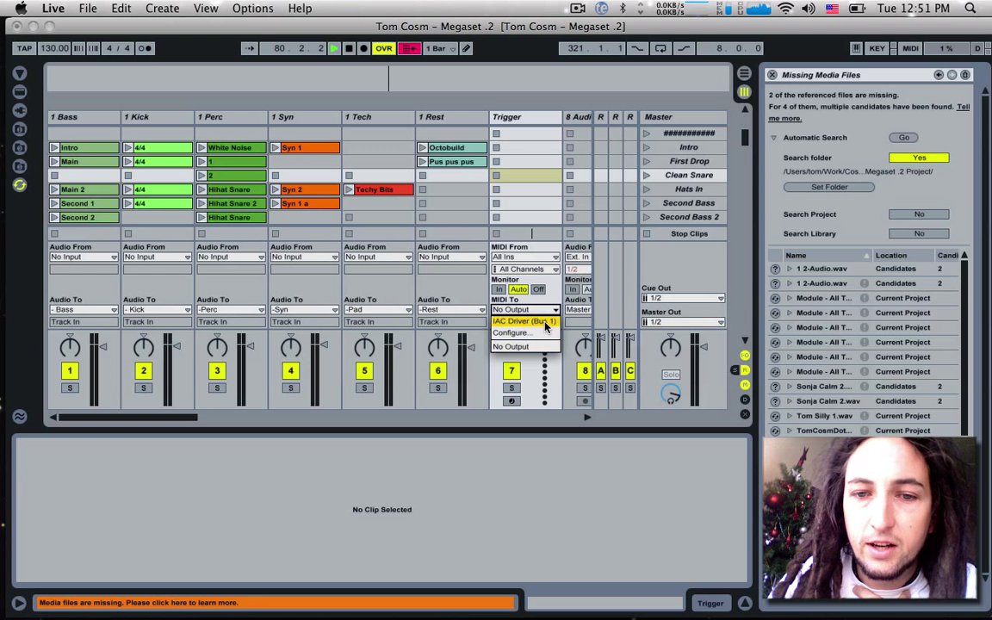
{"action": "left_click", "coordinate": [523, 321]}
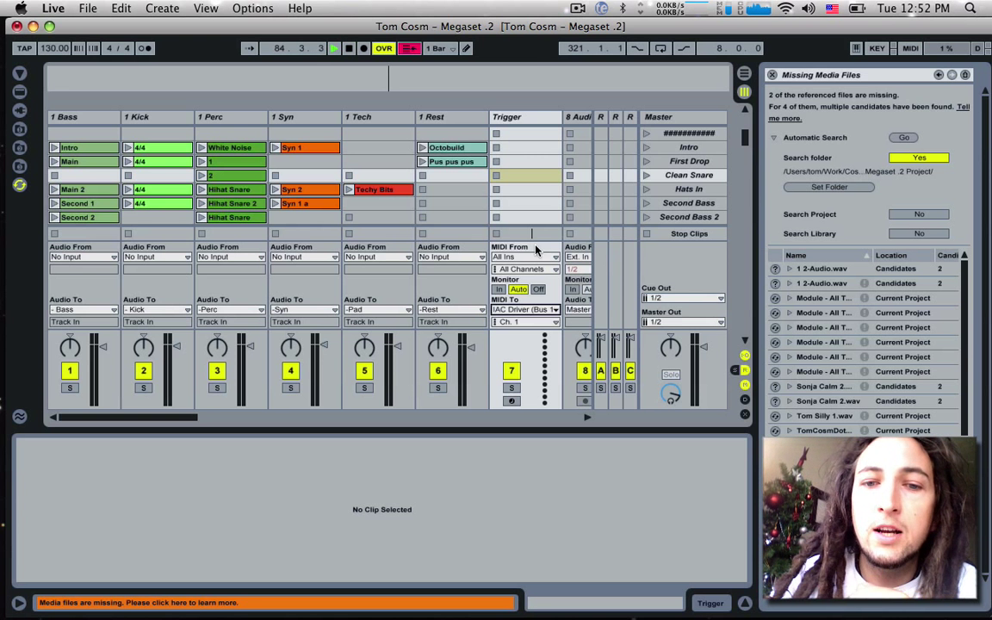
{"action": "double_click", "coordinate": [519, 135]}
{"action": "double_click", "coordinate": [416, 487]}
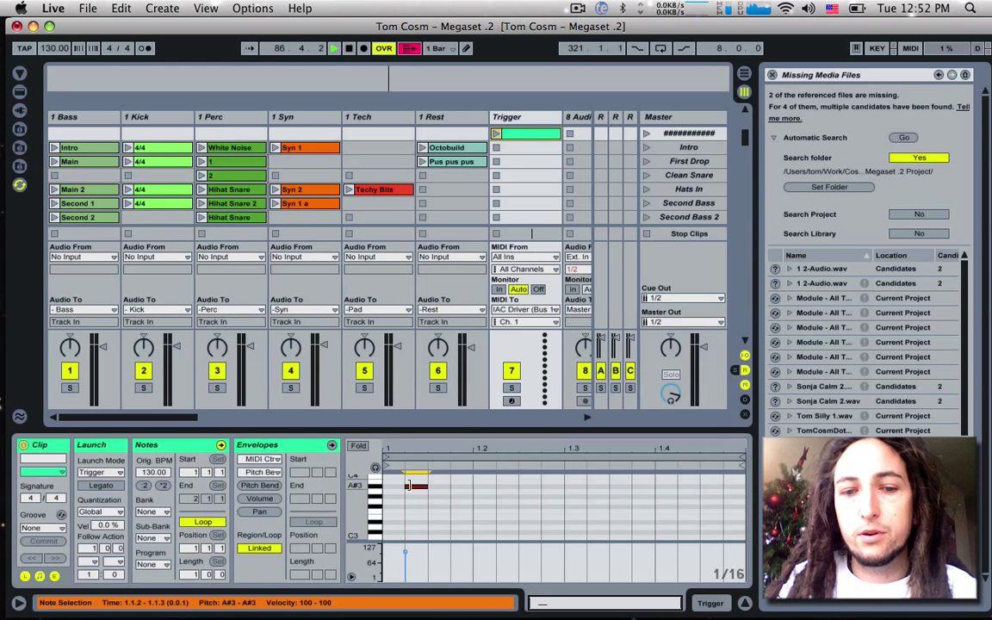
{"action": "double_click", "coordinate": [552, 526]}
{"action": "double_click", "coordinate": [620, 512]}
{"action": "left_click_drag", "start_coordinate": [667, 495], "coordinate": [371, 483]}
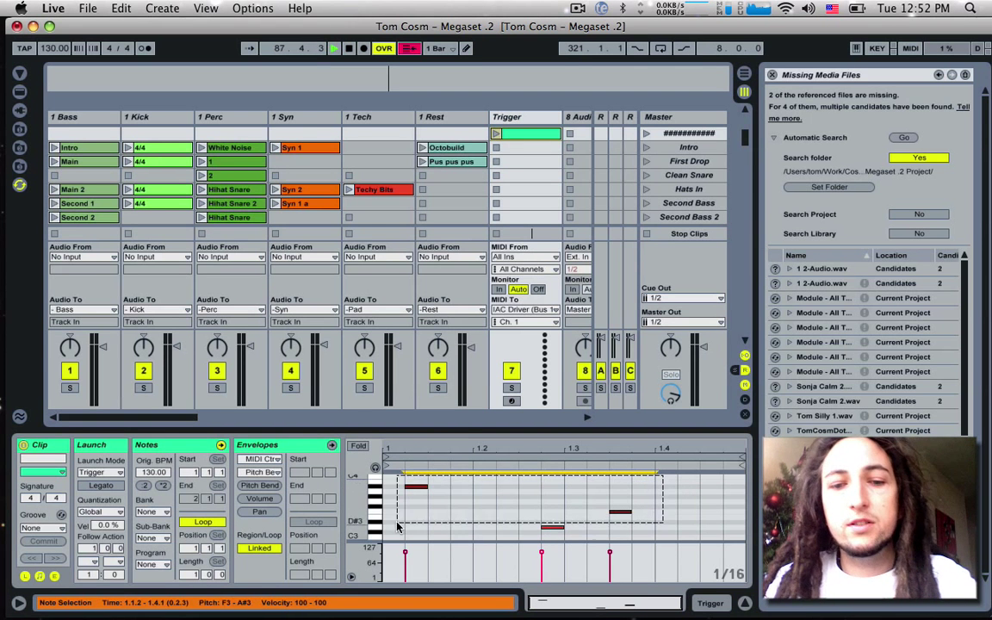
{"action": "key", "text": "Delete"}
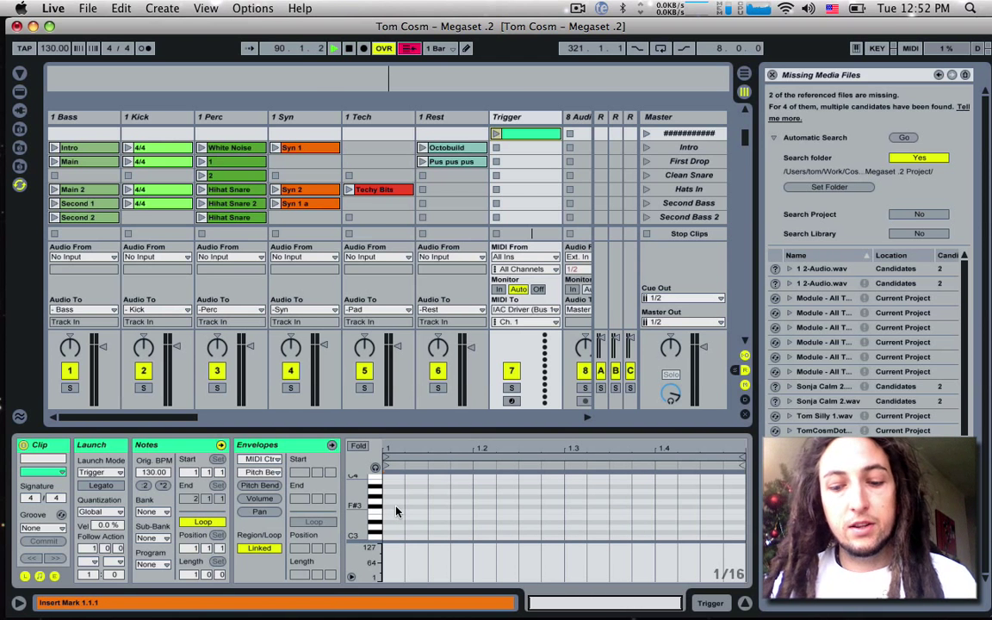
{"action": "key", "text": "super+comma"}
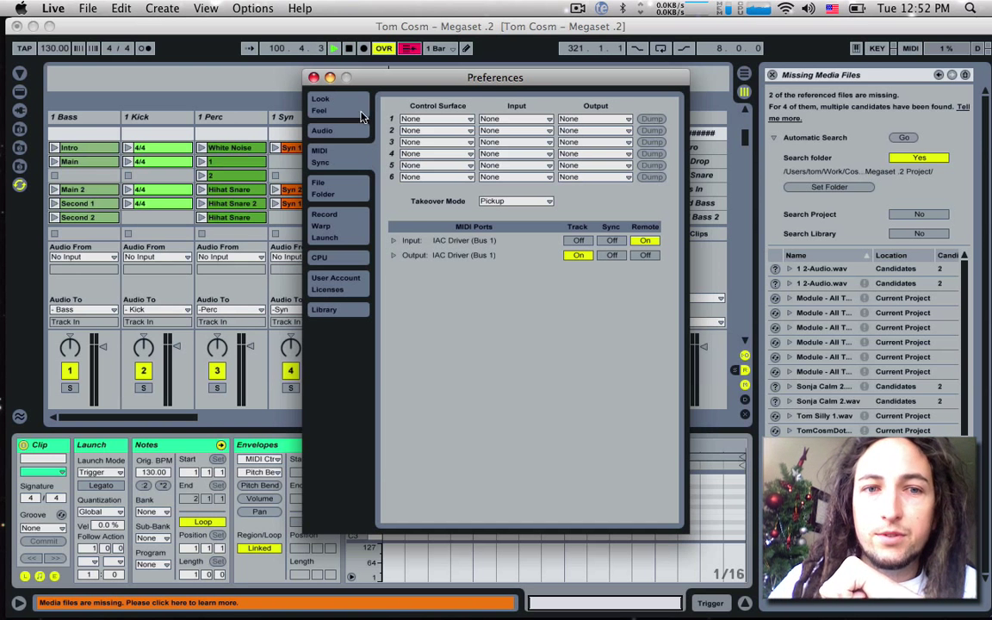
{"action": "left_click", "coordinate": [315, 79]}
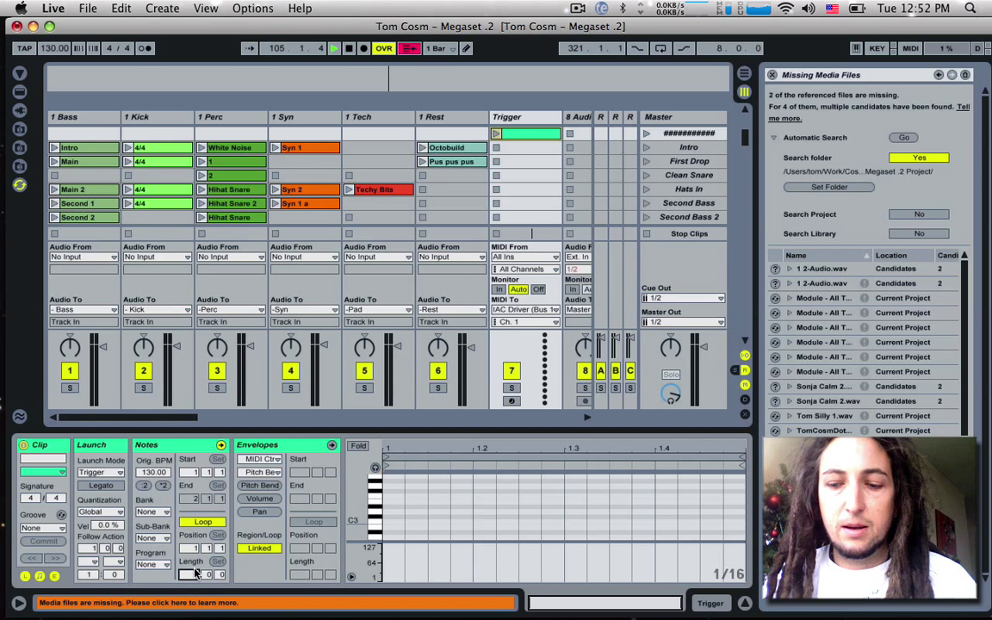
Step: Set the Trigger clip's loop length to 4 bars and add a C3 note spanning its fourth bar
{"action": "left_click_drag", "start_coordinate": [191, 575], "coordinate": [196, 568]}
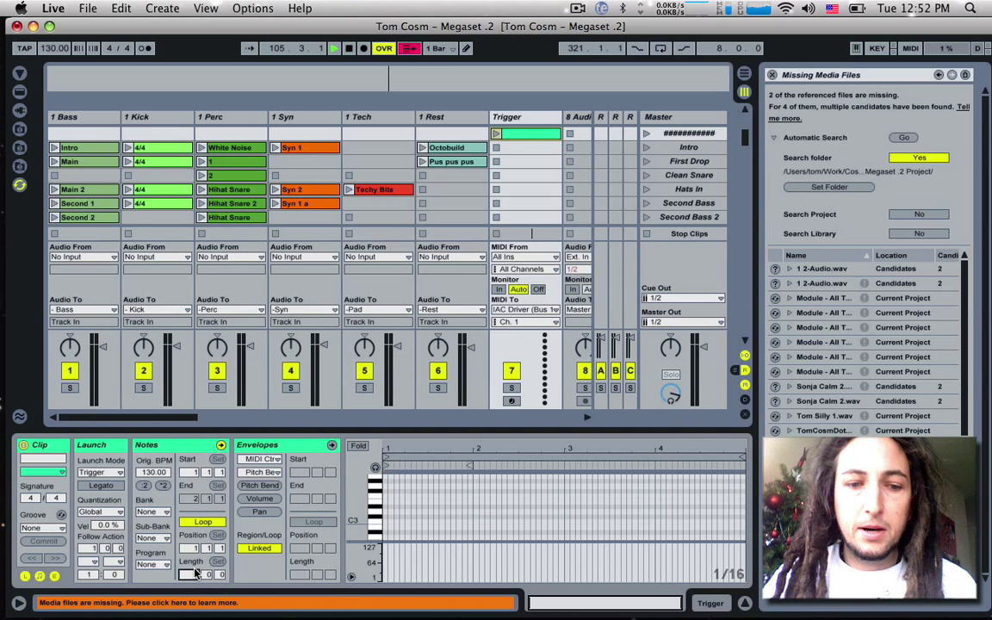
{"action": "double_click", "coordinate": [657, 521]}
{"action": "left_click_drag", "start_coordinate": [658, 521], "coordinate": [696, 522]}
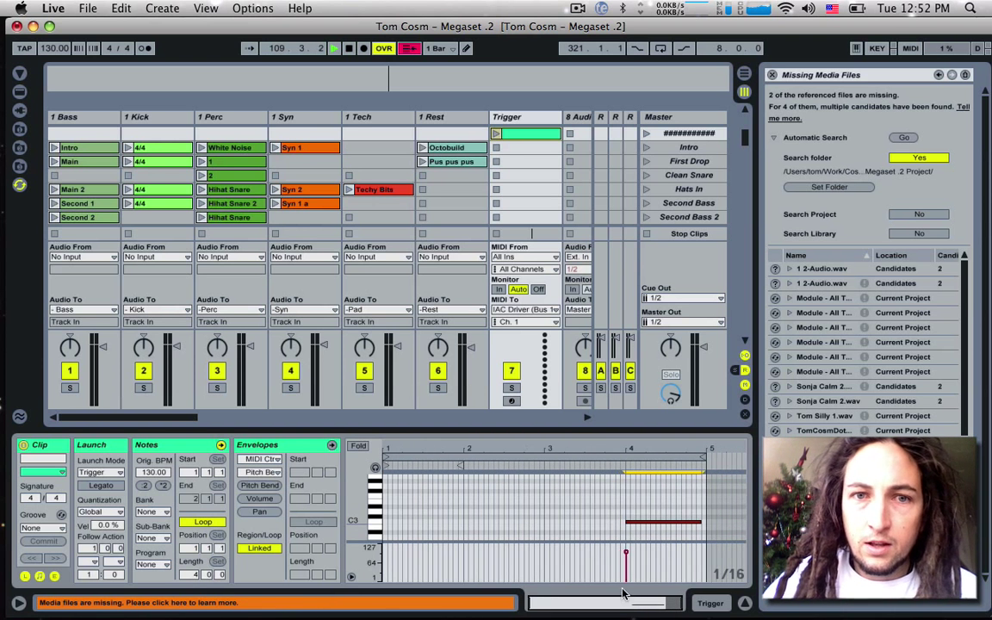
Step: Launch the Trigger clip and MIDI-map clip 2 on the 1 Perc track to the C3 note it sends on channel 1
{"action": "left_click", "coordinate": [497, 134]}
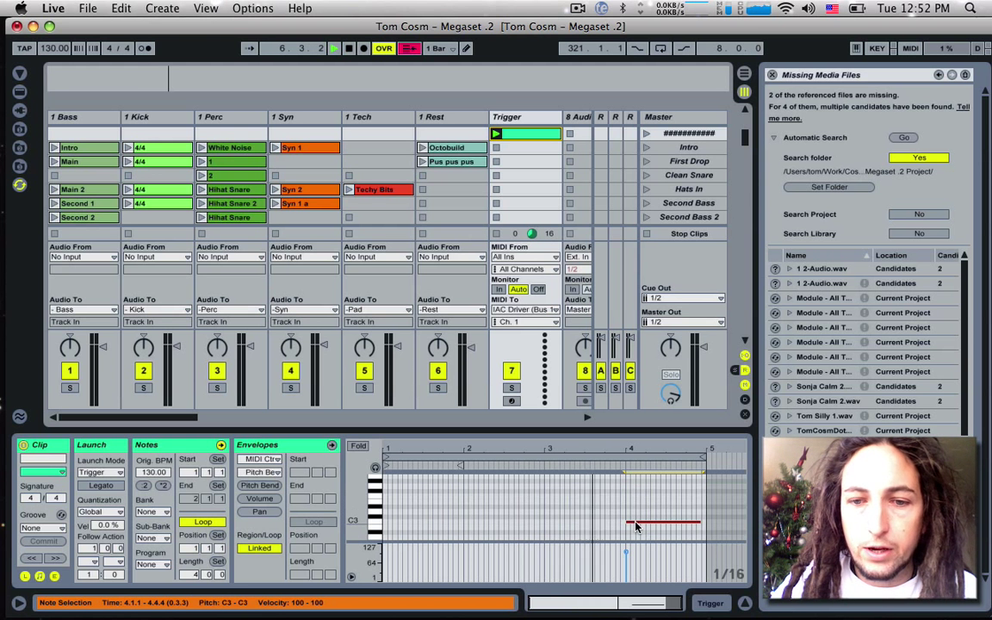
{"action": "key", "text": "space"}
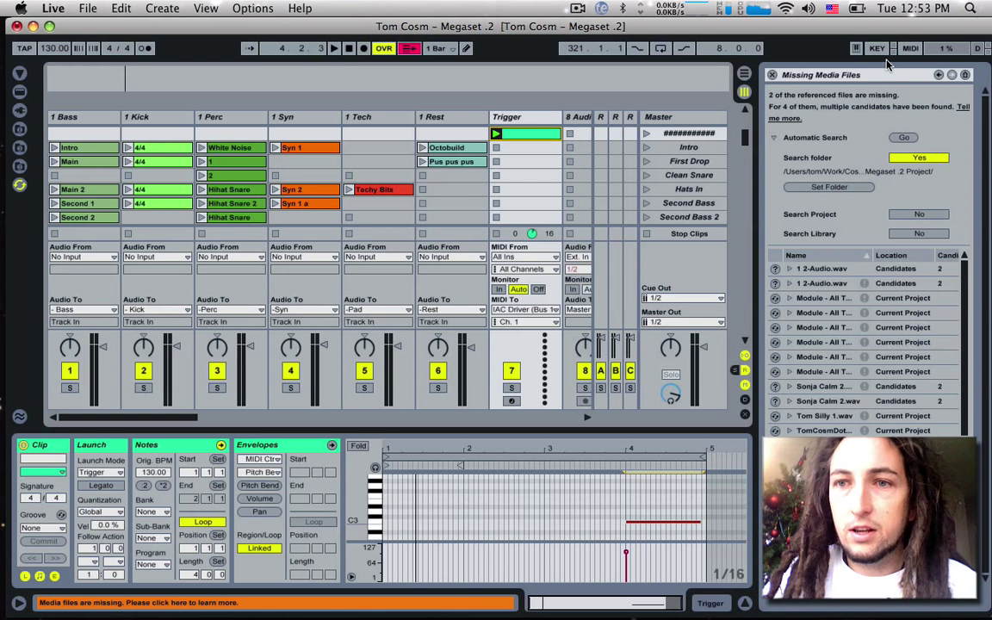
{"action": "left_click", "coordinate": [910, 49]}
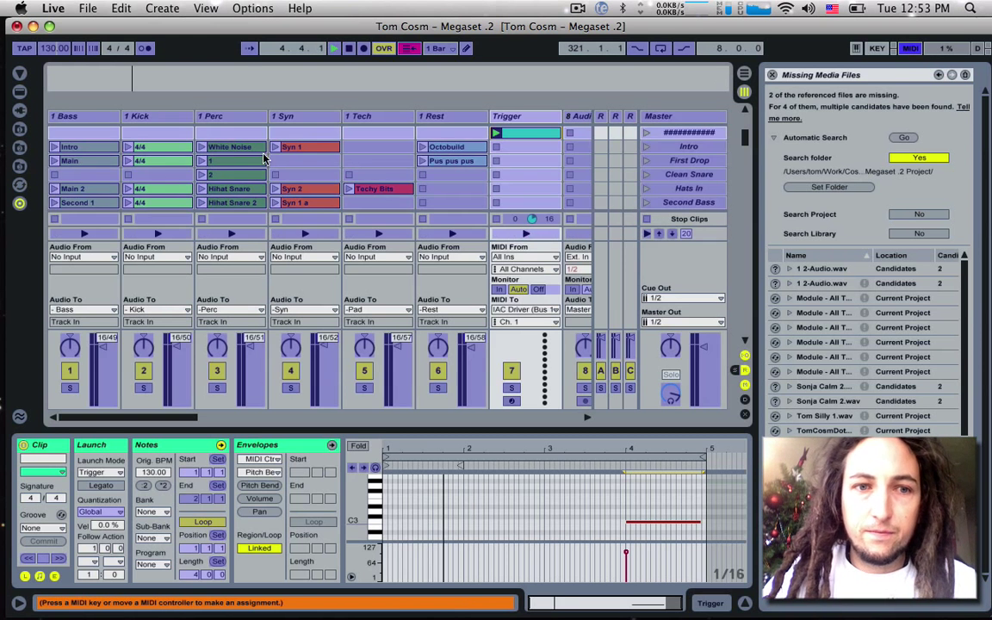
{"action": "left_click", "coordinate": [233, 174]}
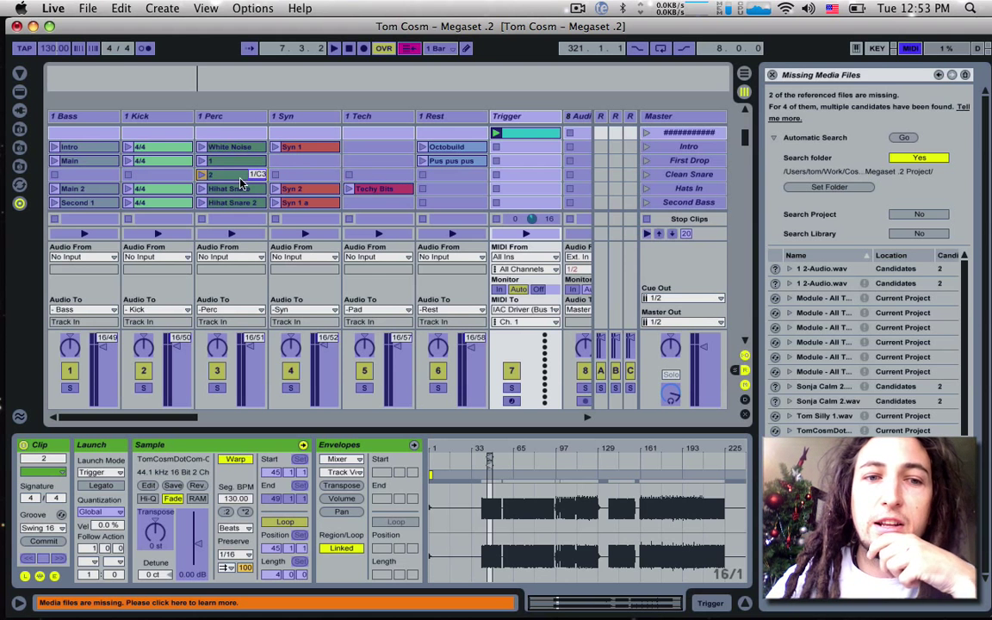
{"action": "left_click", "coordinate": [913, 49]}
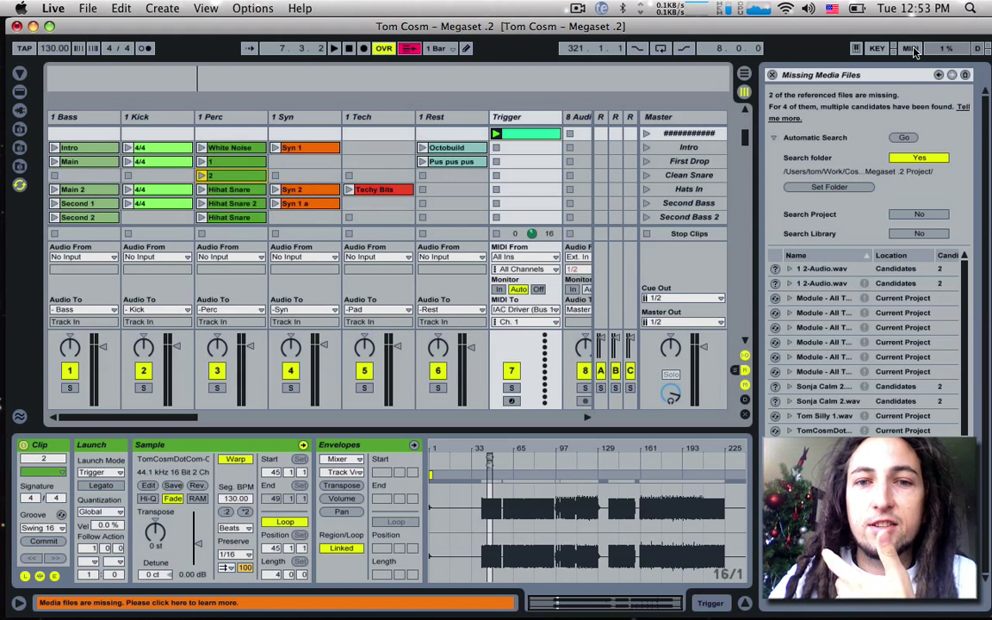
Step: Move the Trigger clip to the First Drop scene and play it to trigger clip 2 on the 1 Perc track
{"action": "left_click_drag", "start_coordinate": [541, 136], "coordinate": [497, 161]}
{"action": "left_click", "coordinate": [497, 161]}
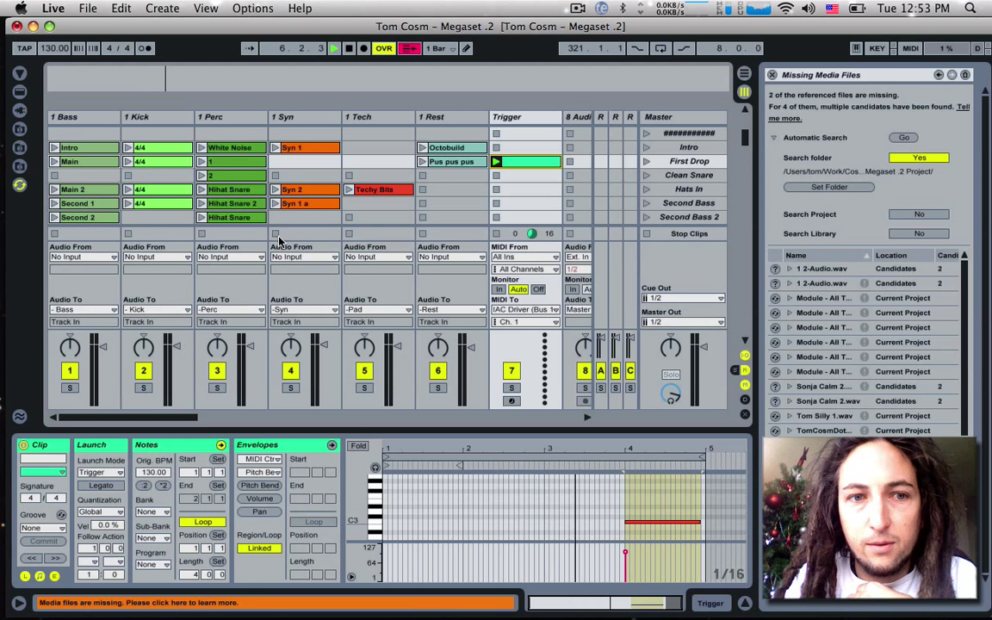
{"action": "left_click", "coordinate": [203, 176]}
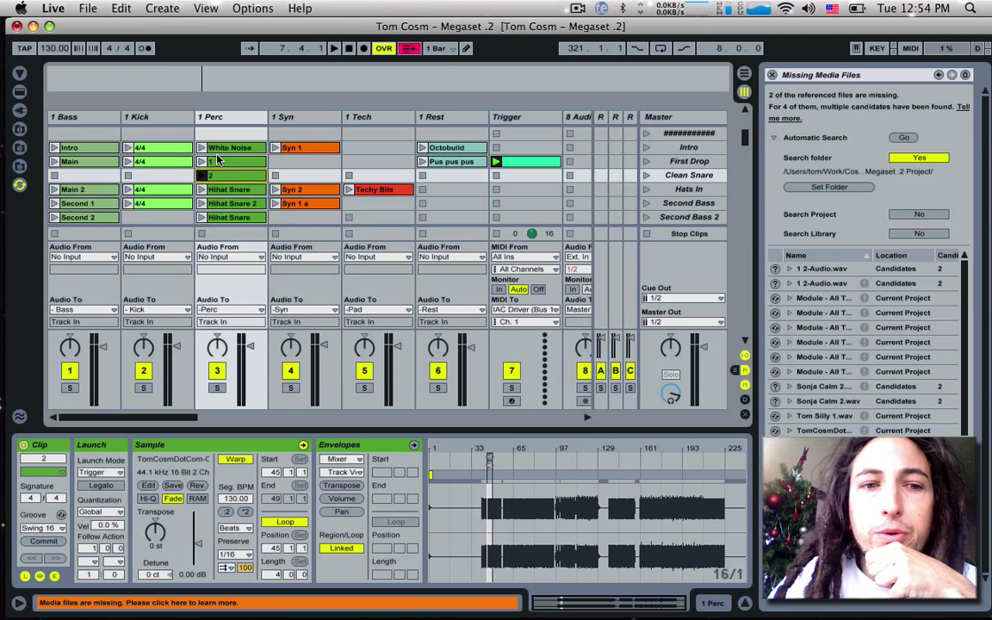
Step: Inspect clips 1 and 2 on the 1 Perc track and the note in the Trigger clip
{"action": "left_click", "coordinate": [222, 163]}
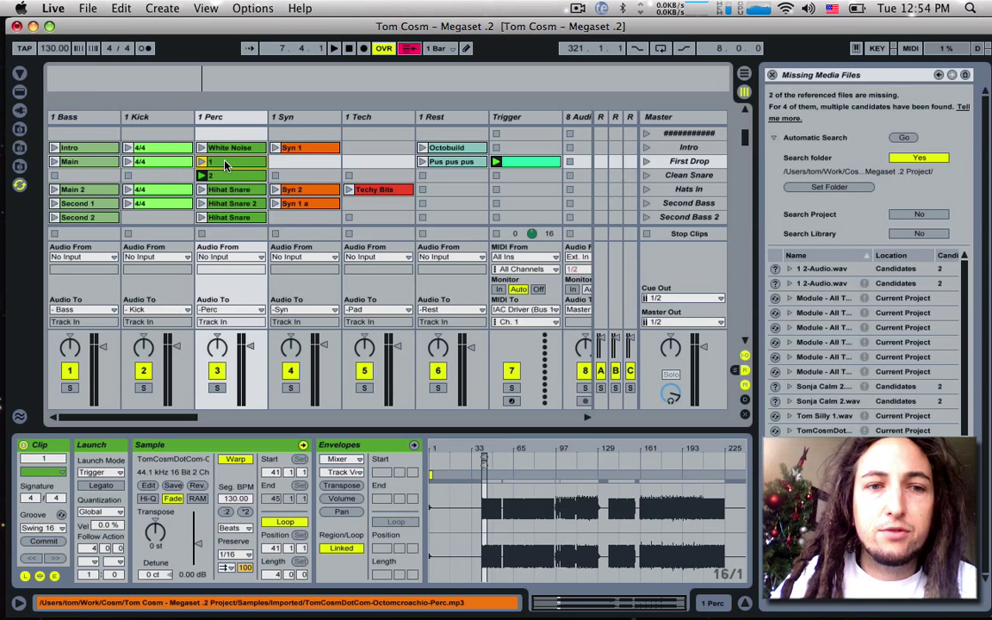
{"action": "left_click", "coordinate": [228, 177]}
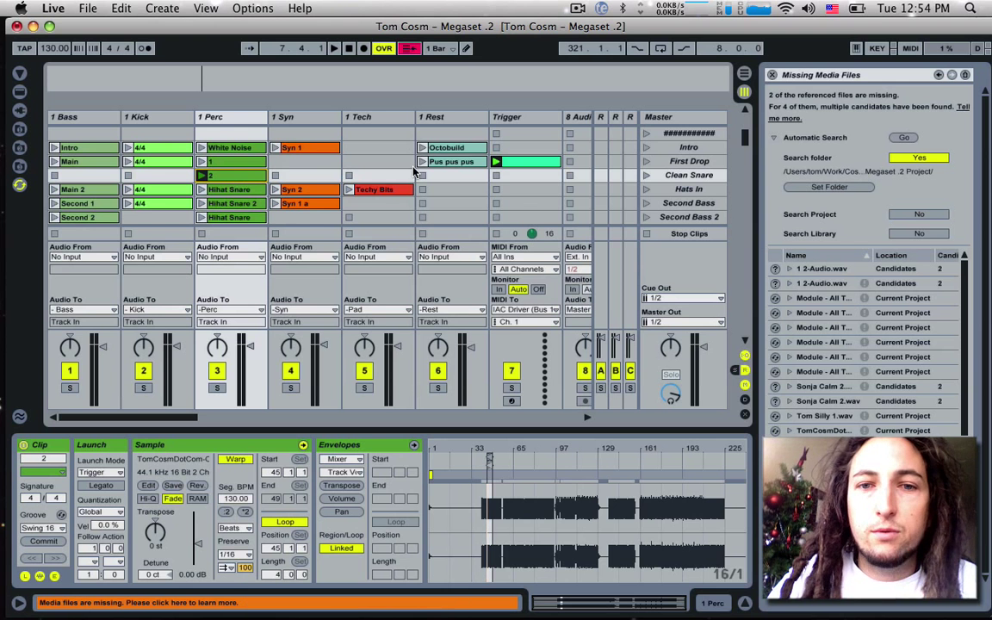
{"action": "left_click", "coordinate": [511, 164]}
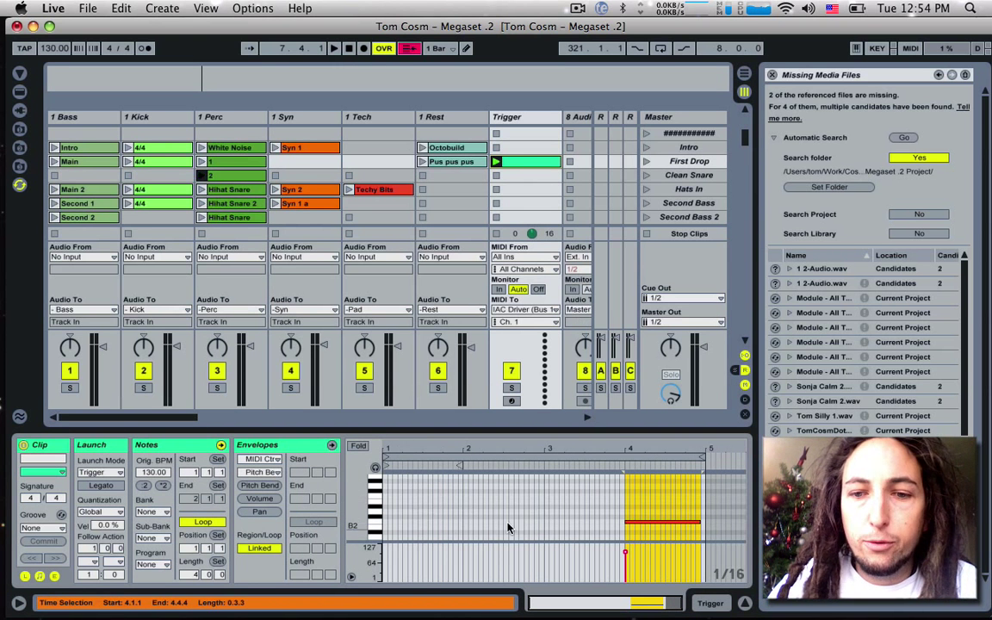
{"action": "left_click", "coordinate": [531, 167]}
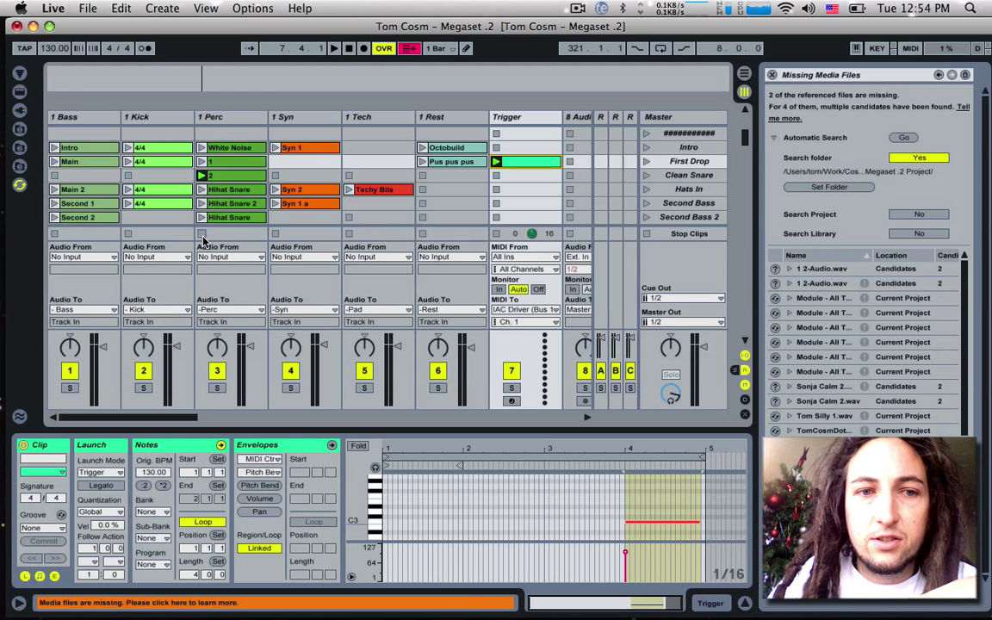
Step: Play the First Drop scene to test the change from clip 1 to clip 2, and stop playback
{"action": "left_click", "coordinate": [647, 162]}
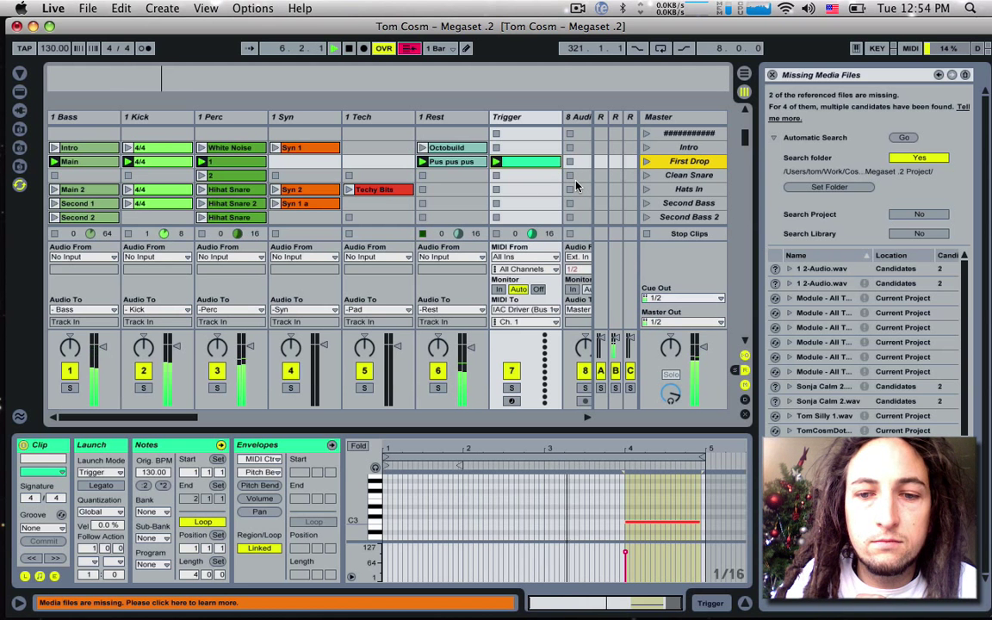
{"action": "key", "text": "Down"}
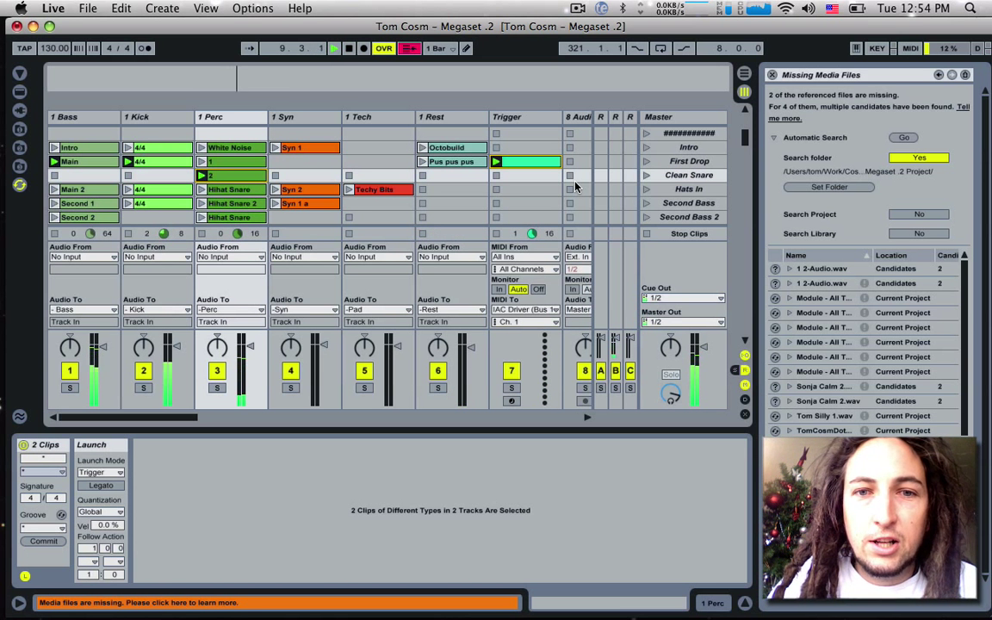
{"action": "key", "text": "space"}
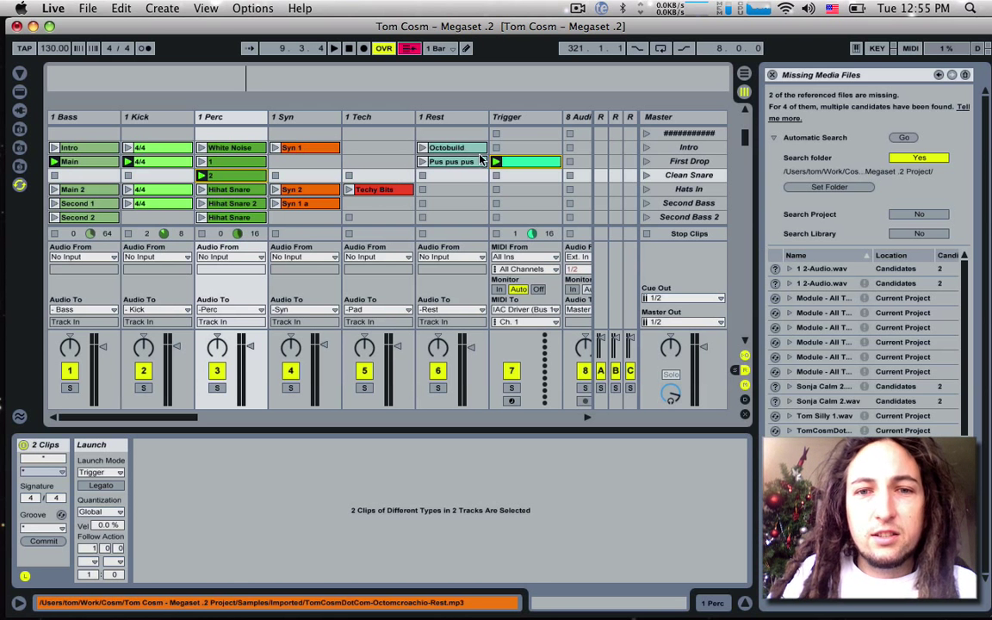
Step: Set the loop length of the Trigger clip in the First Drop scene to 8 bars
{"action": "left_click", "coordinate": [522, 166]}
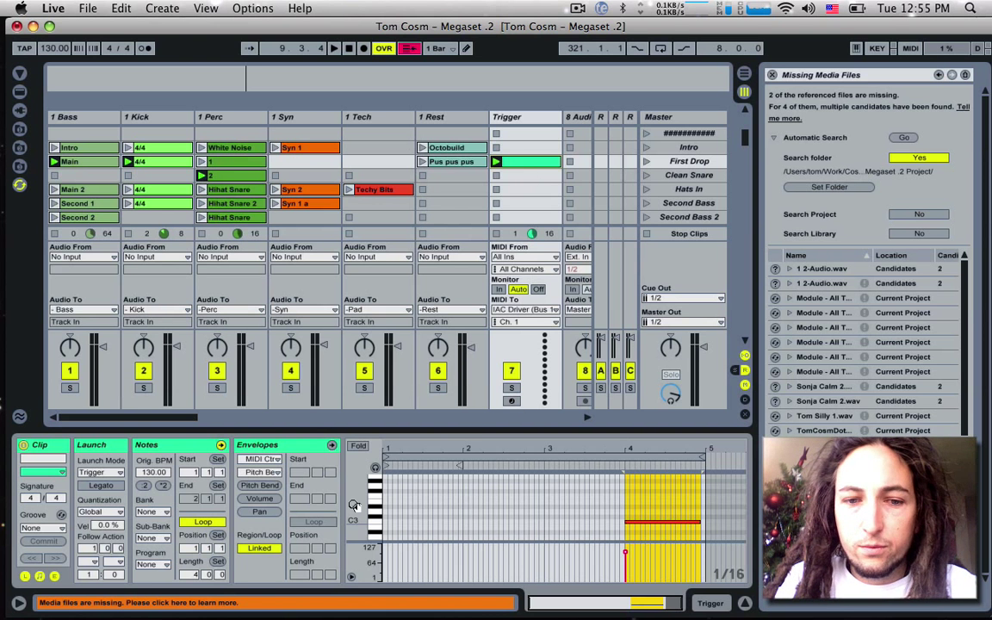
{"action": "scroll", "coordinate": [372, 522], "scroll_direction": "down", "scroll_amount": 5}
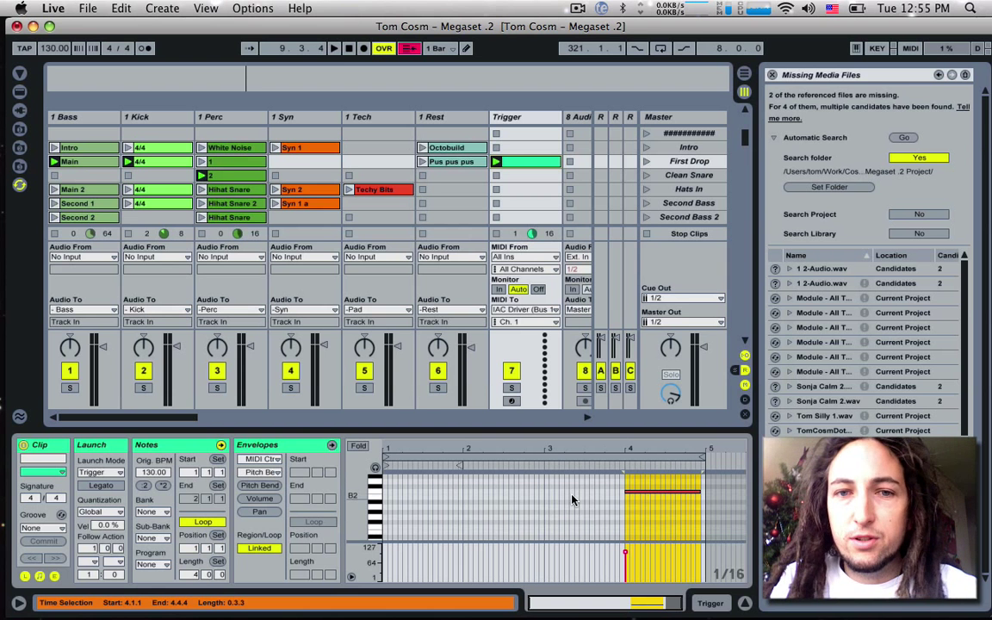
{"action": "left_click", "coordinate": [197, 574]}
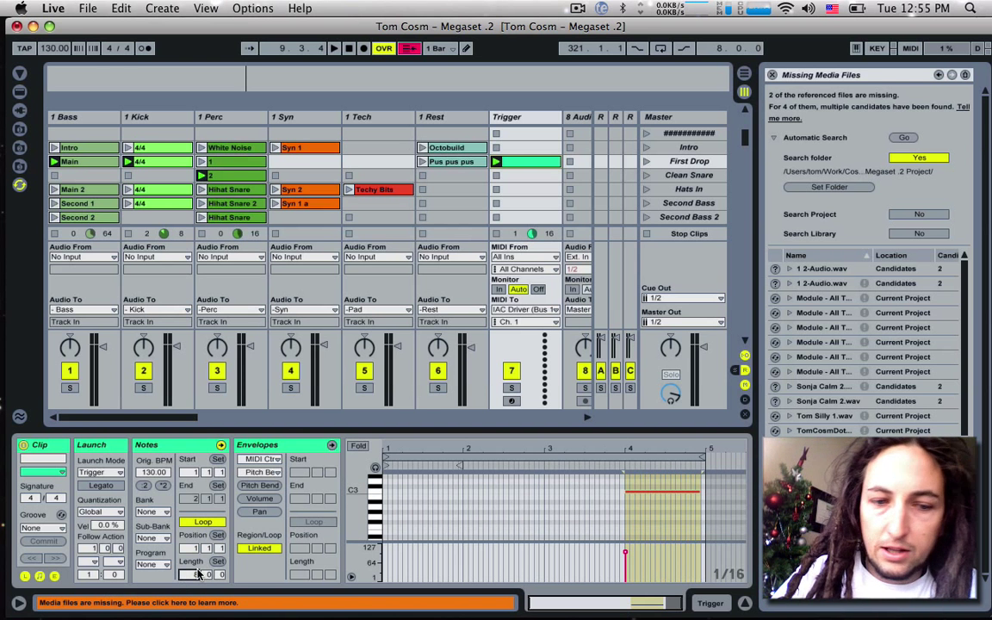
{"action": "type", "text": "8"}
{"action": "key", "text": "Return"}
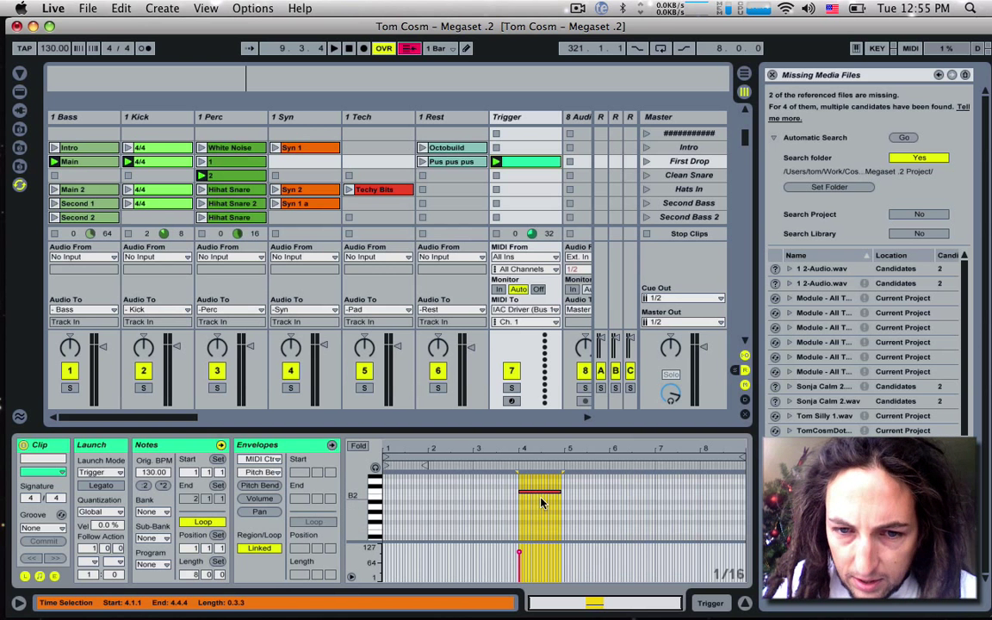
Step: Set the note grid to 1/4 and add one-bar notes C#3, D3, D#3 and E3 at bars 5, 6, 7 and 8
{"action": "scroll", "coordinate": [541, 502], "scroll_direction": "up", "scroll_amount": 2}
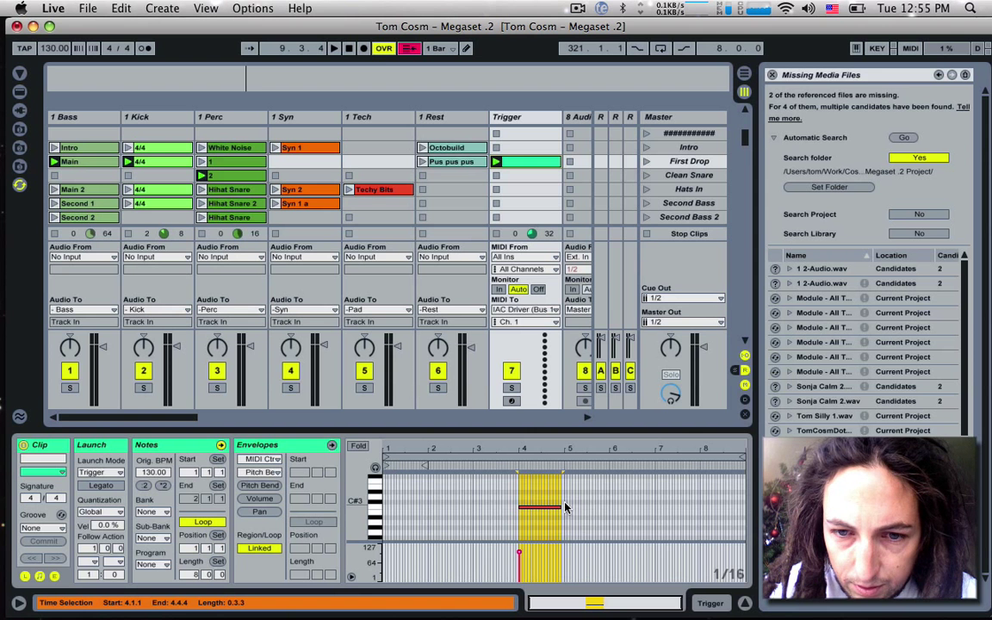
{"action": "right_click", "coordinate": [572, 508]}
{"action": "left_click", "coordinate": [608, 377]}
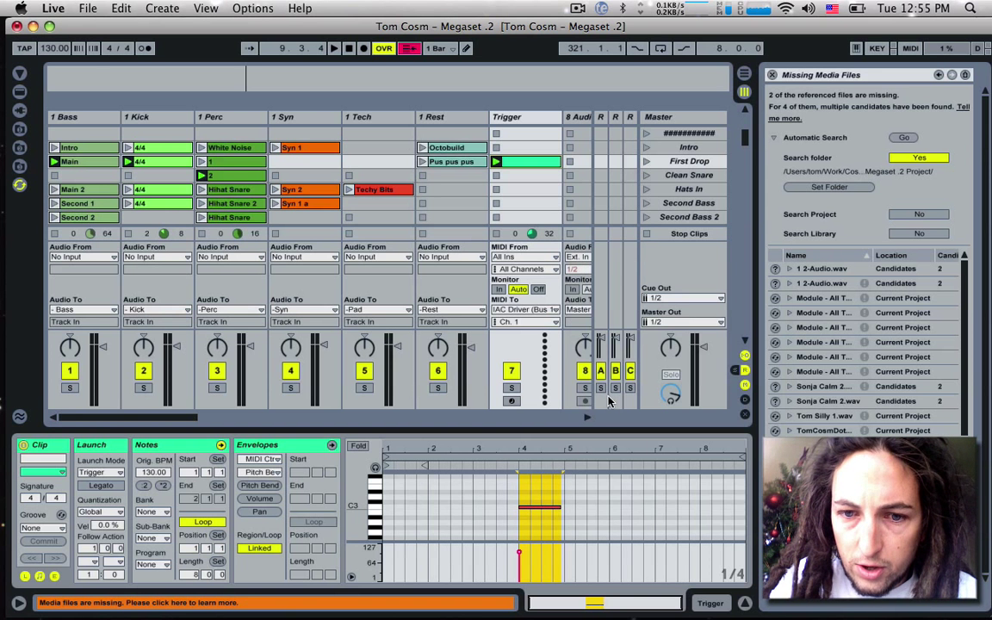
{"action": "left_click", "coordinate": [569, 504]}
{"action": "double_click", "coordinate": [573, 502]}
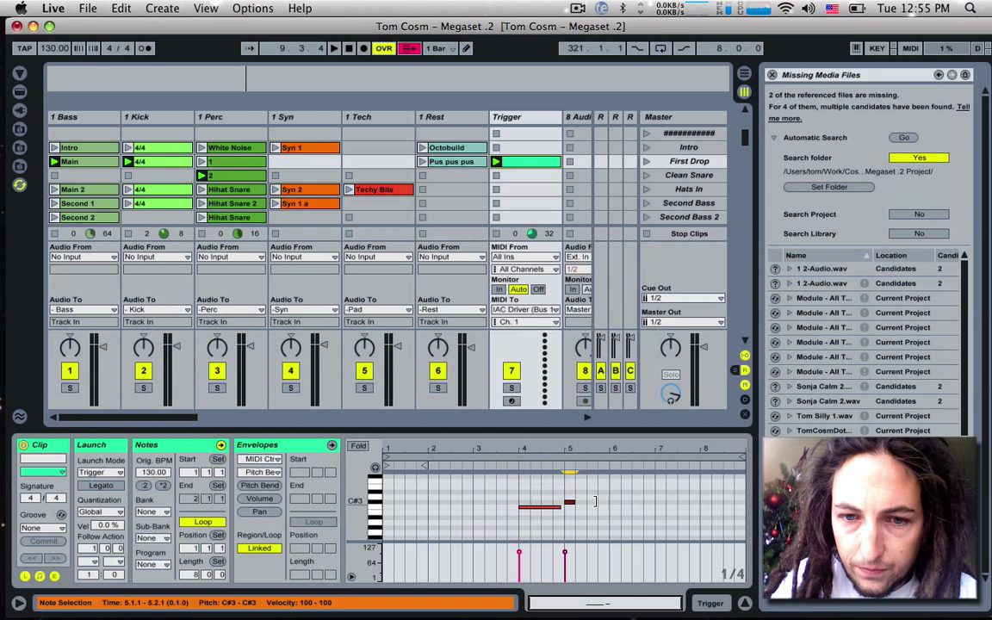
{"action": "left_click_drag", "start_coordinate": [609, 500], "coordinate": [631, 496]}
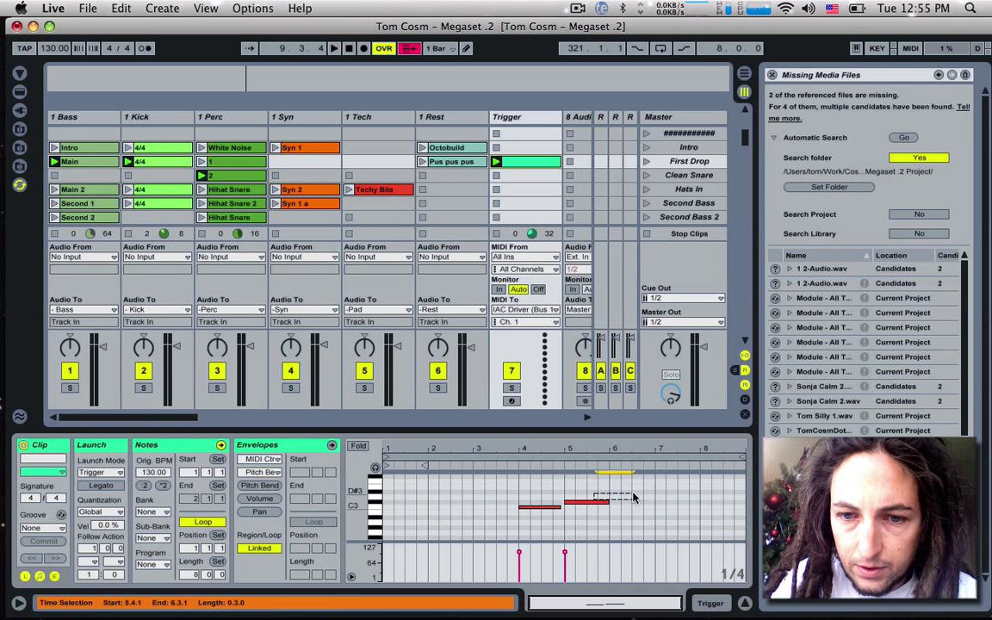
{"action": "left_click", "coordinate": [601, 505]}
{"action": "double_click", "coordinate": [636, 498]}
{"action": "double_click", "coordinate": [679, 493]}
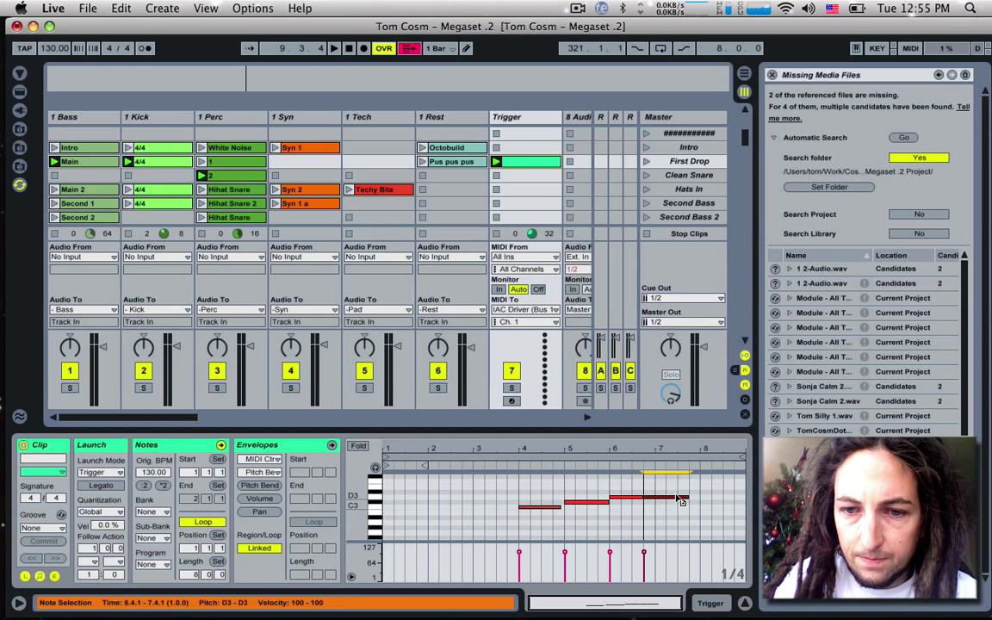
{"action": "double_click", "coordinate": [715, 487]}
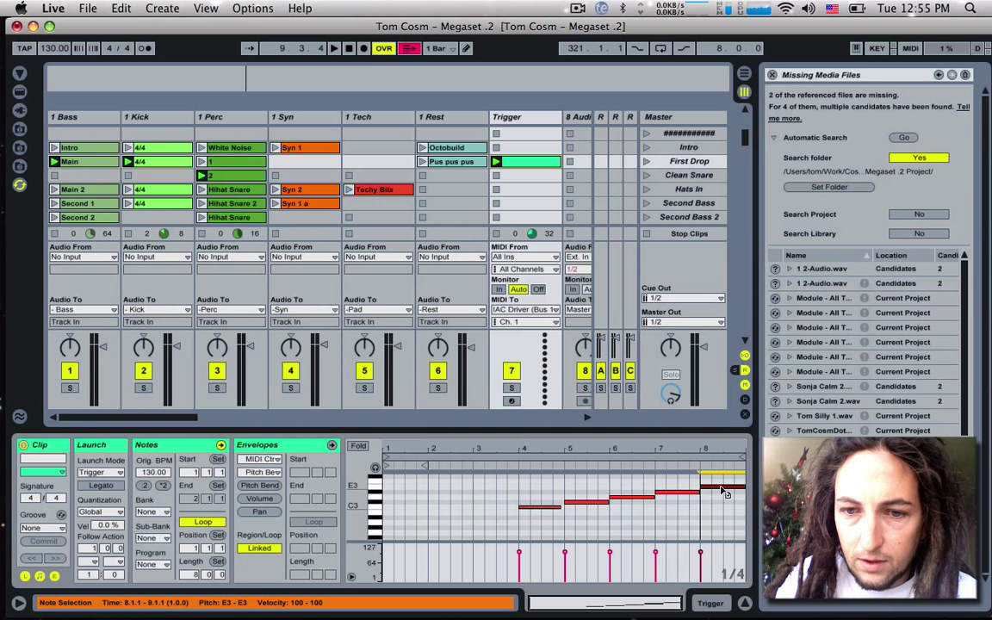
{"action": "left_click", "coordinate": [701, 440]}
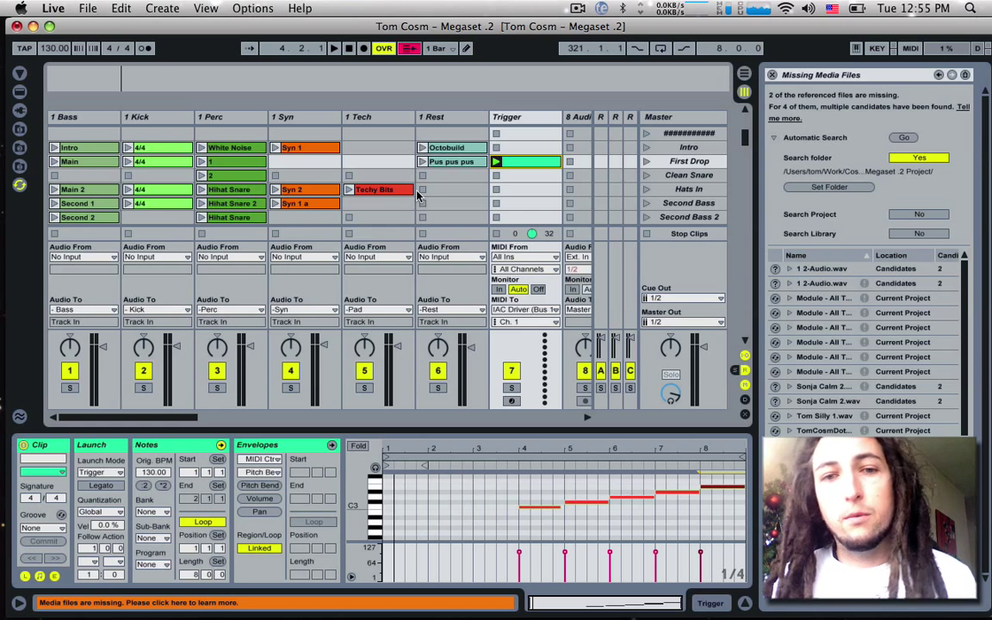
Step: While the Trigger clip plays, MIDI-map it to C3, Syn 2 to C#3, the Second Bass kick to D3, bass Intro to D#3 and Octobuild to E3
{"action": "left_click", "coordinate": [910, 49]}
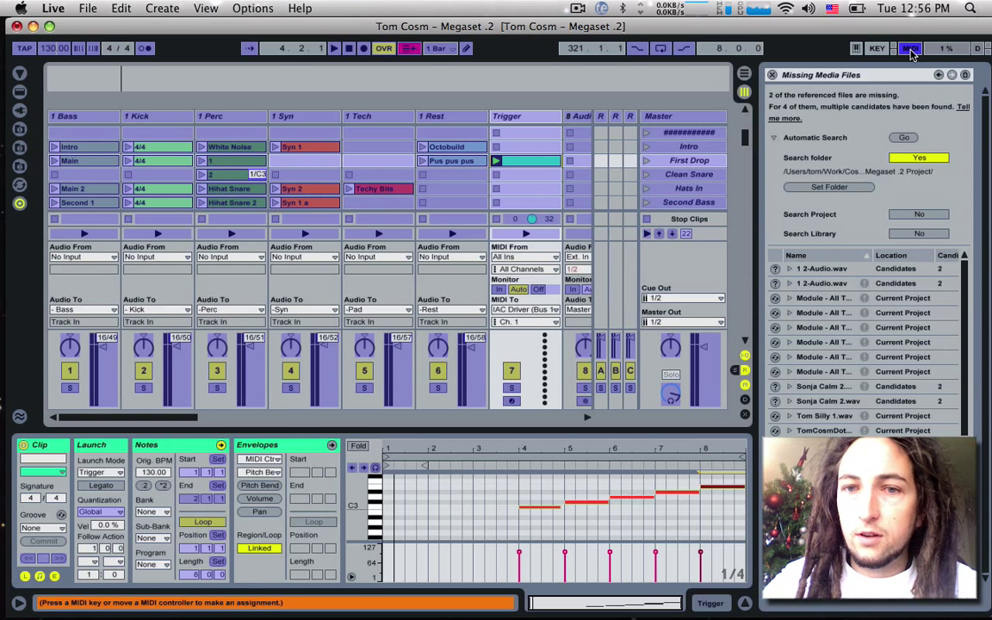
{"action": "left_click", "coordinate": [911, 52]}
{"action": "left_click", "coordinate": [912, 50]}
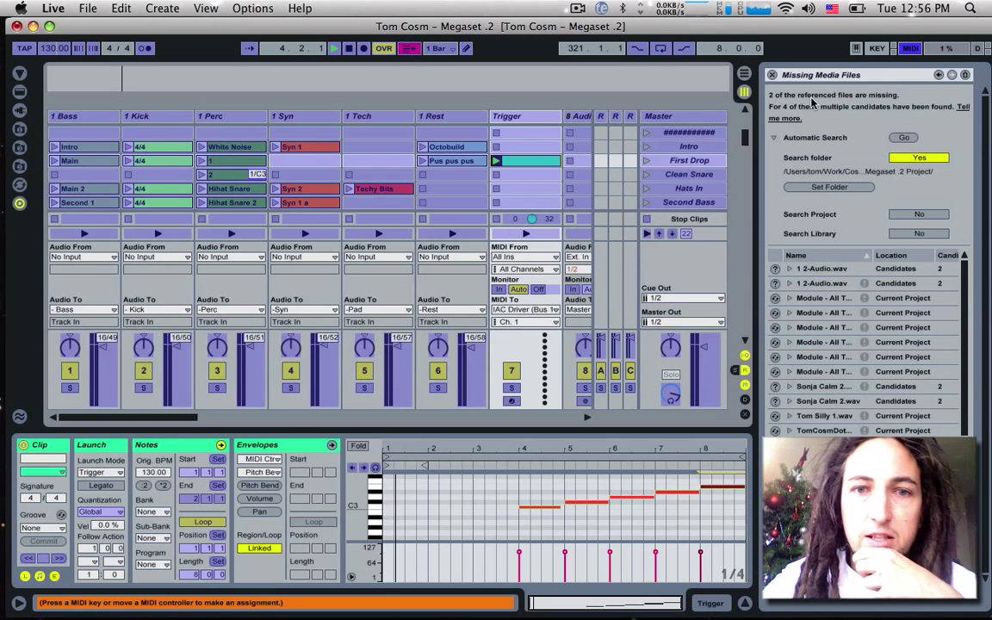
{"action": "left_click", "coordinate": [244, 176]}
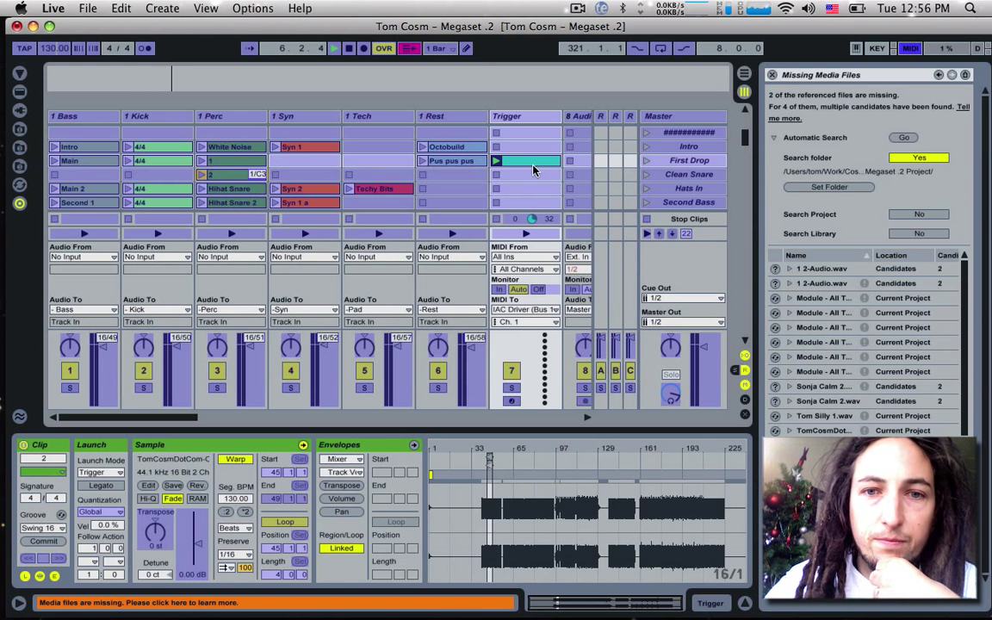
{"action": "left_click", "coordinate": [532, 165]}
{"action": "left_click", "coordinate": [240, 174]}
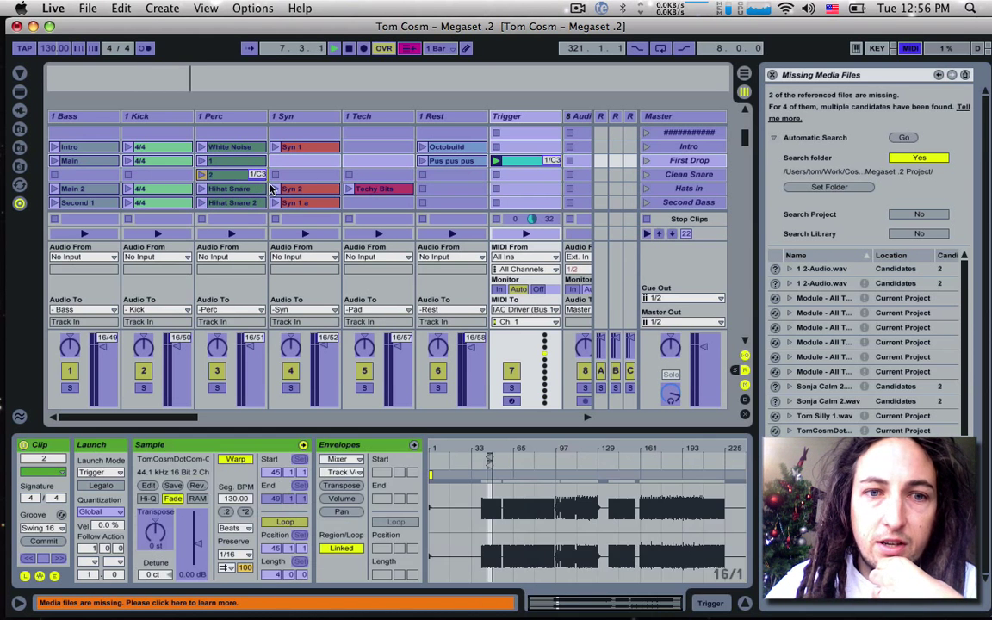
{"action": "left_click", "coordinate": [306, 191]}
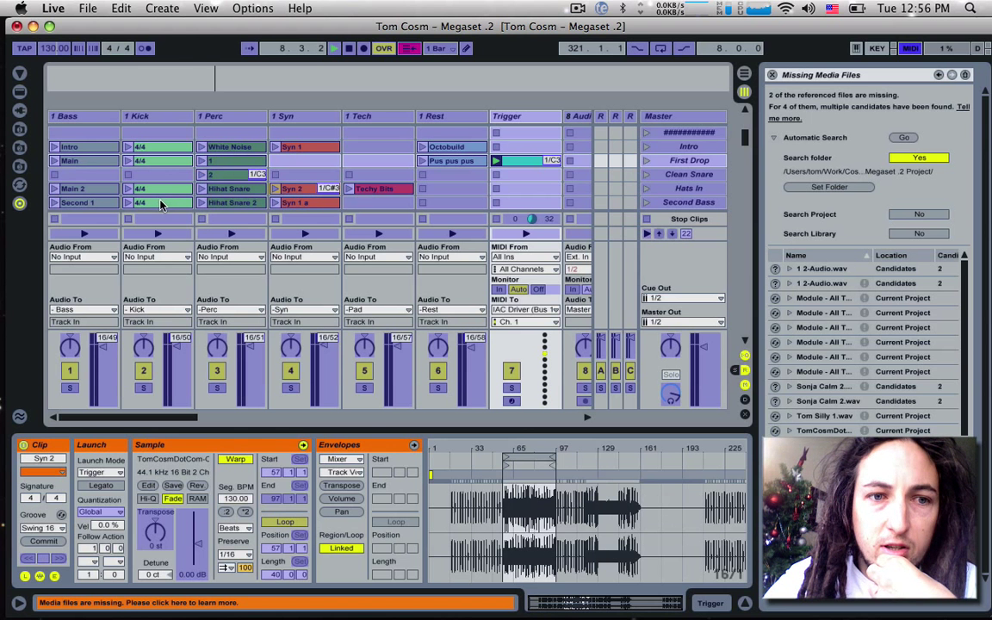
{"action": "left_click", "coordinate": [159, 202]}
{"action": "left_click", "coordinate": [96, 149]}
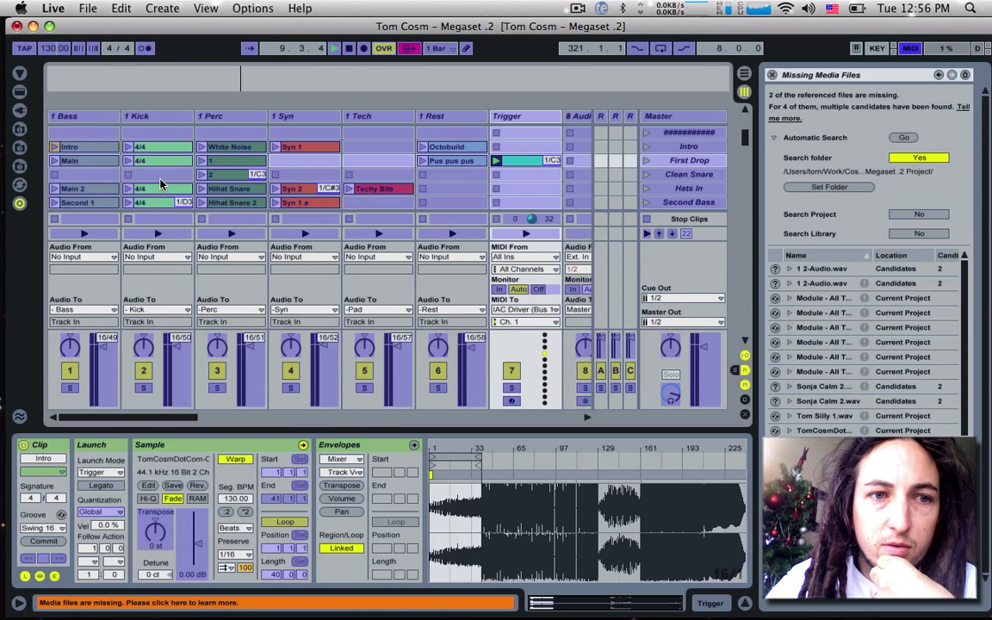
{"action": "left_click", "coordinate": [446, 148]}
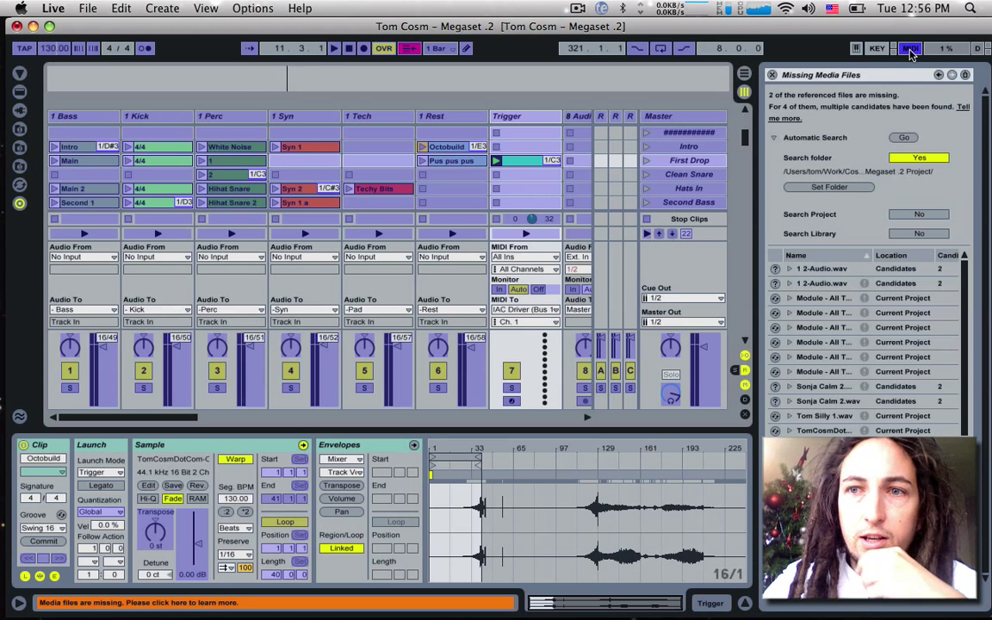
{"action": "key", "text": "super+m"}
Step: Move the four notes after the C3 note in the Trigger clip back around bar 4 so they overlap it
{"action": "left_click", "coordinate": [508, 161]}
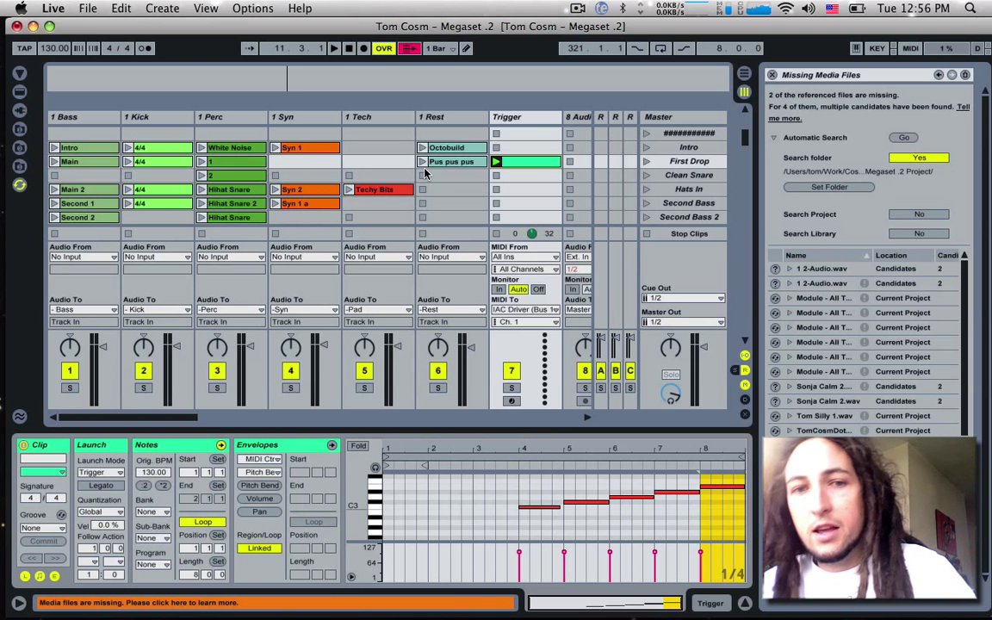
{"action": "left_click_drag", "start_coordinate": [566, 503], "coordinate": [532, 503]}
{"action": "left_click_drag", "start_coordinate": [650, 494], "coordinate": [559, 491]}
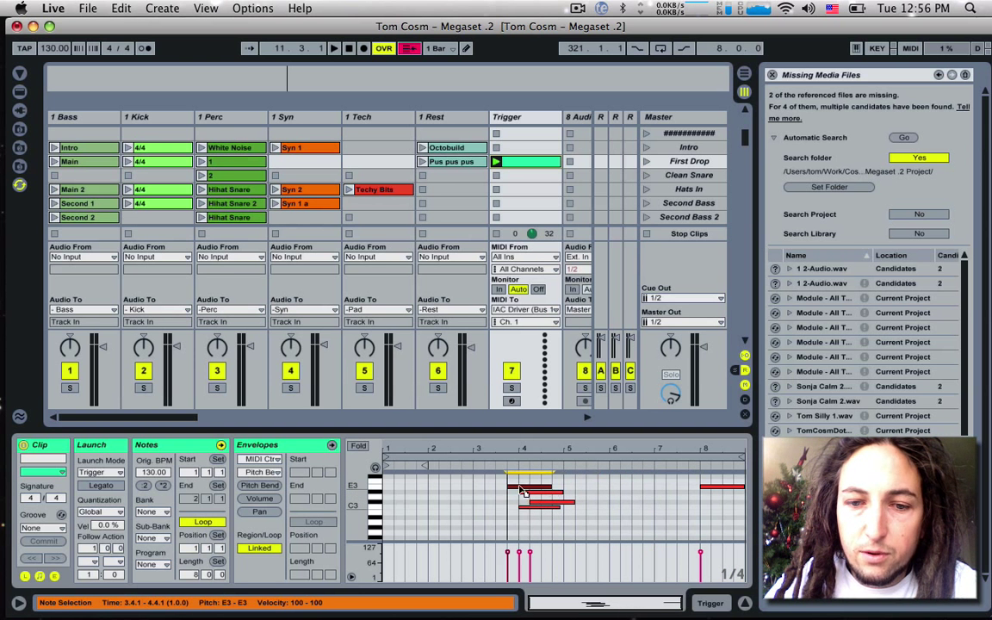
{"action": "left_click_drag", "start_coordinate": [661, 498], "coordinate": [521, 473]}
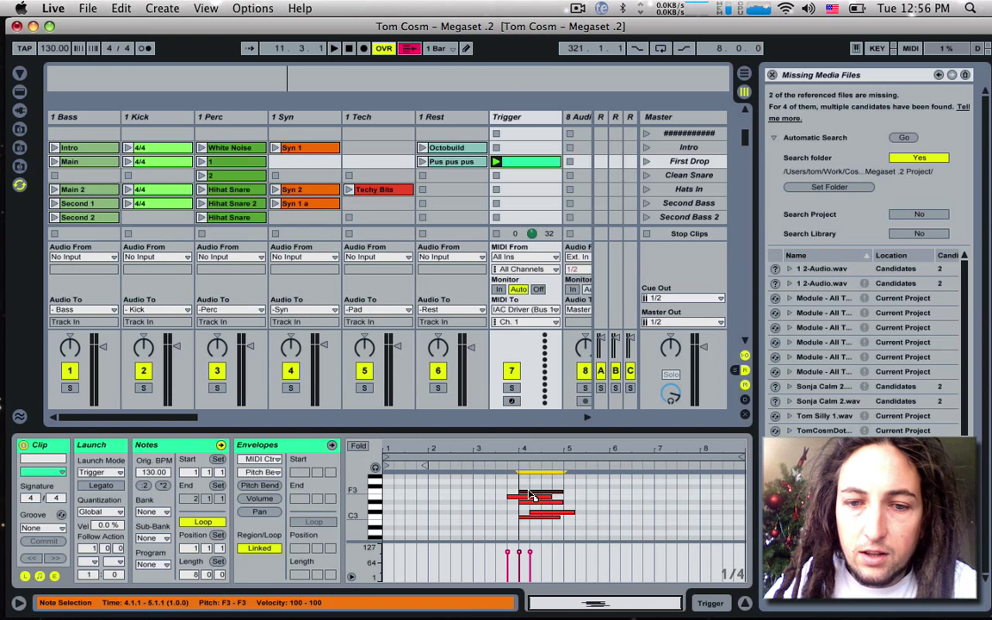
Step: Set the global launch quantization to None and launch the Trigger clip to test the mapped clips
{"action": "left_click", "coordinate": [441, 49]}
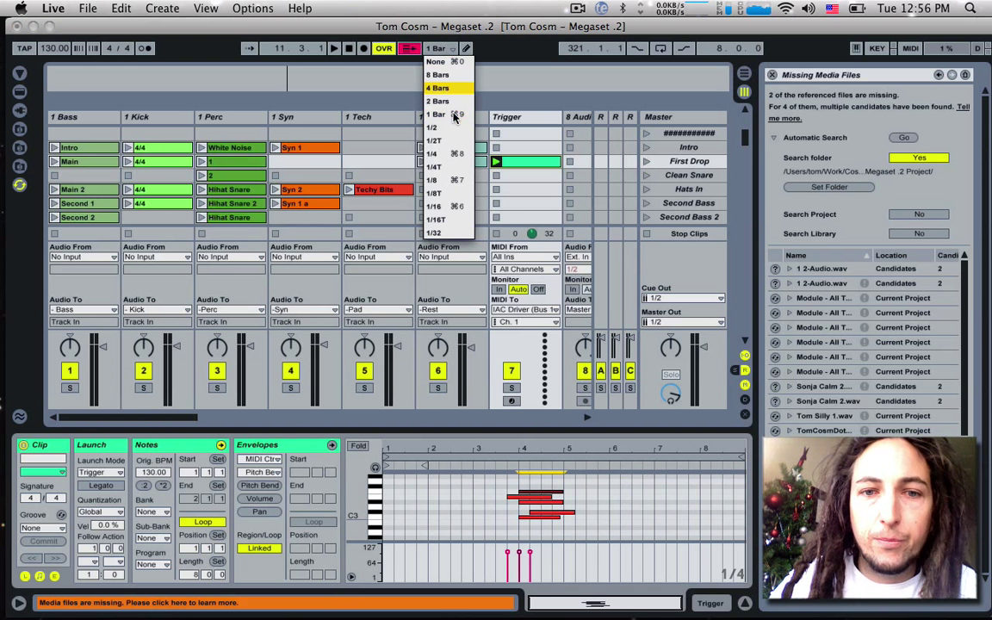
{"action": "left_click", "coordinate": [435, 62]}
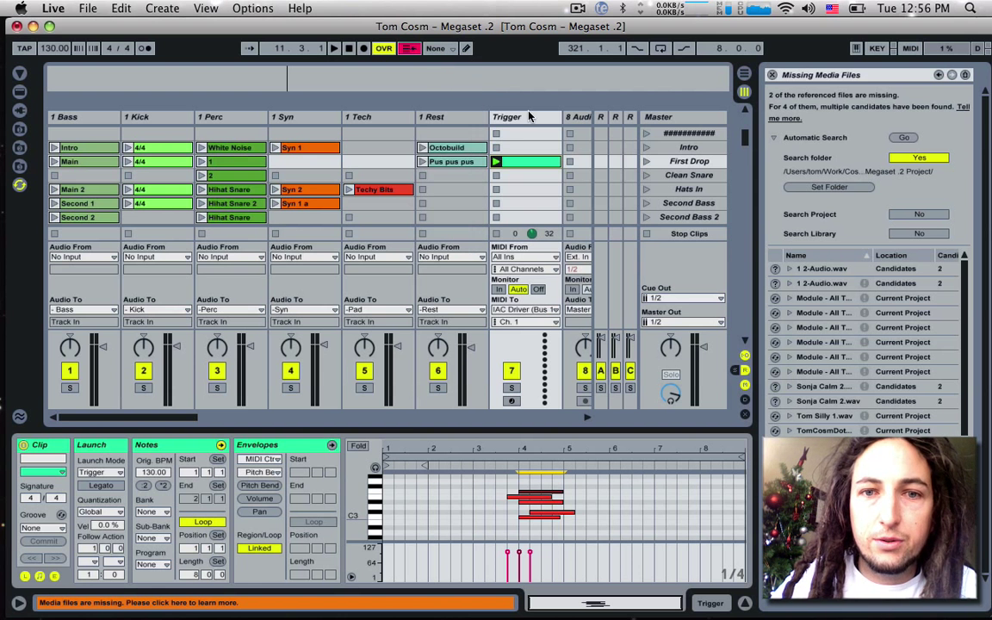
{"action": "left_click", "coordinate": [496, 162]}
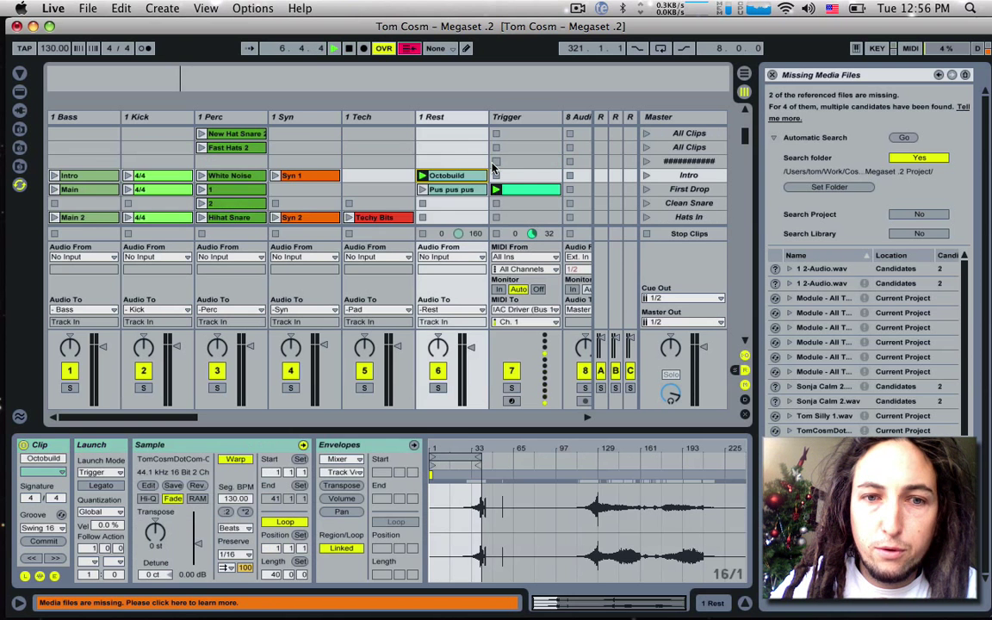
{"action": "scroll", "coordinate": [480, 175], "scroll_direction": "down", "scroll_amount": 2}
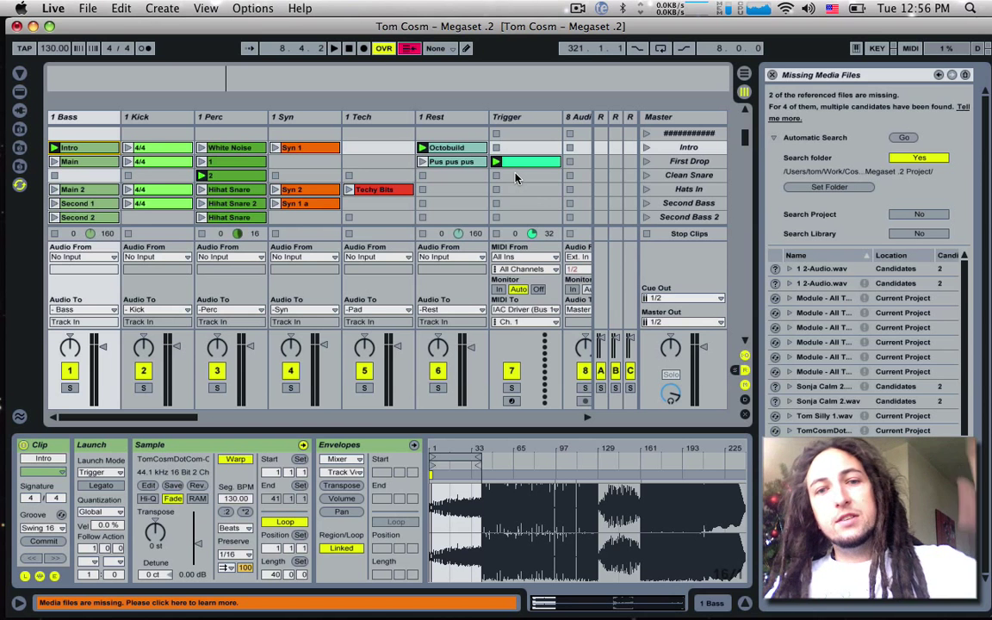
Step: Inspect the overlapping notes in the Trigger clip and select them all
{"action": "left_click", "coordinate": [522, 165]}
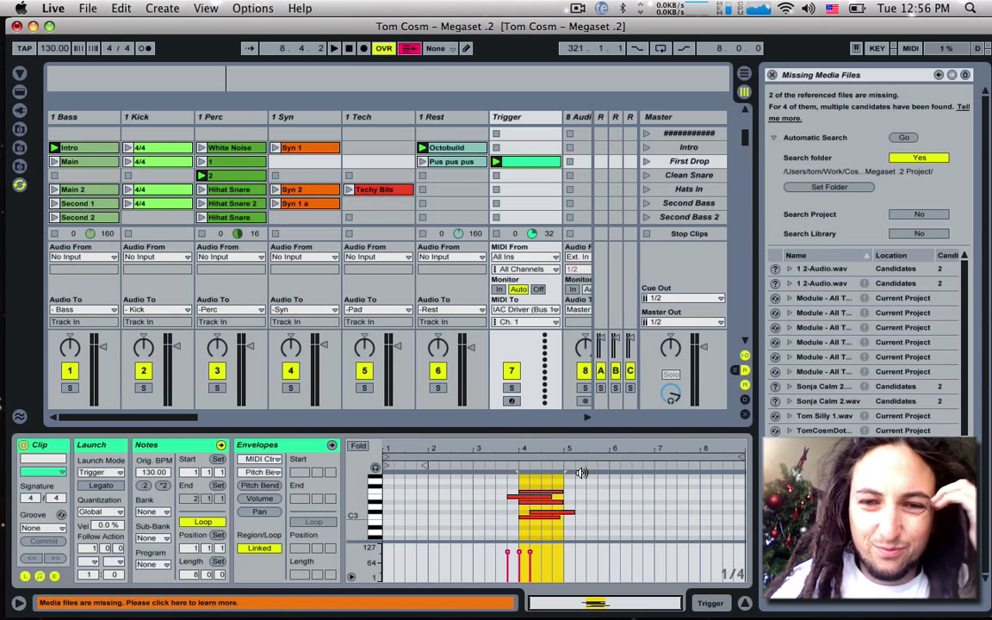
{"action": "left_click", "coordinate": [532, 498]}
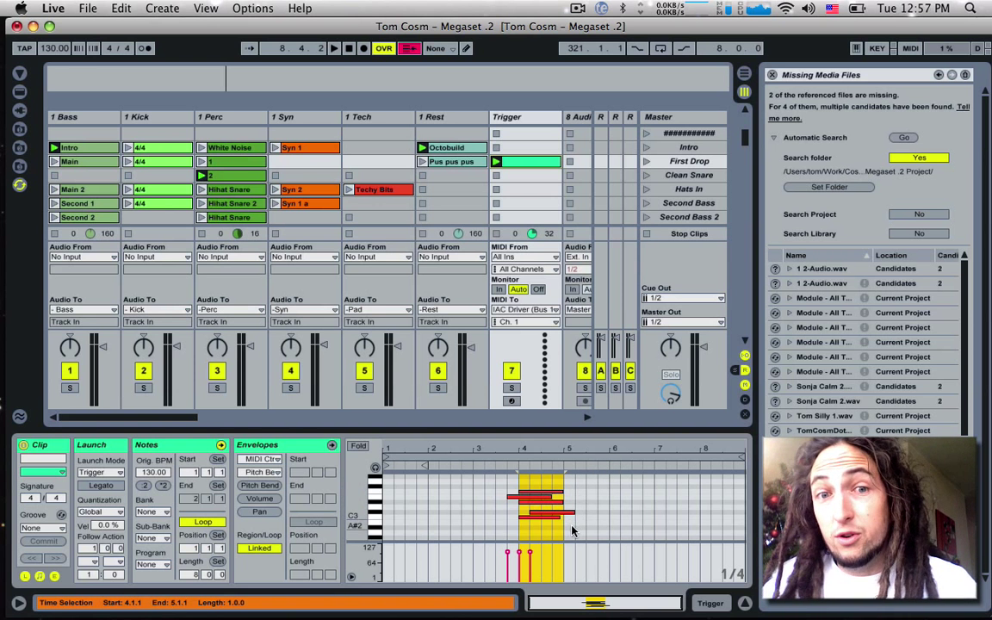
{"action": "left_click_drag", "start_coordinate": [573, 531], "coordinate": [482, 470]}
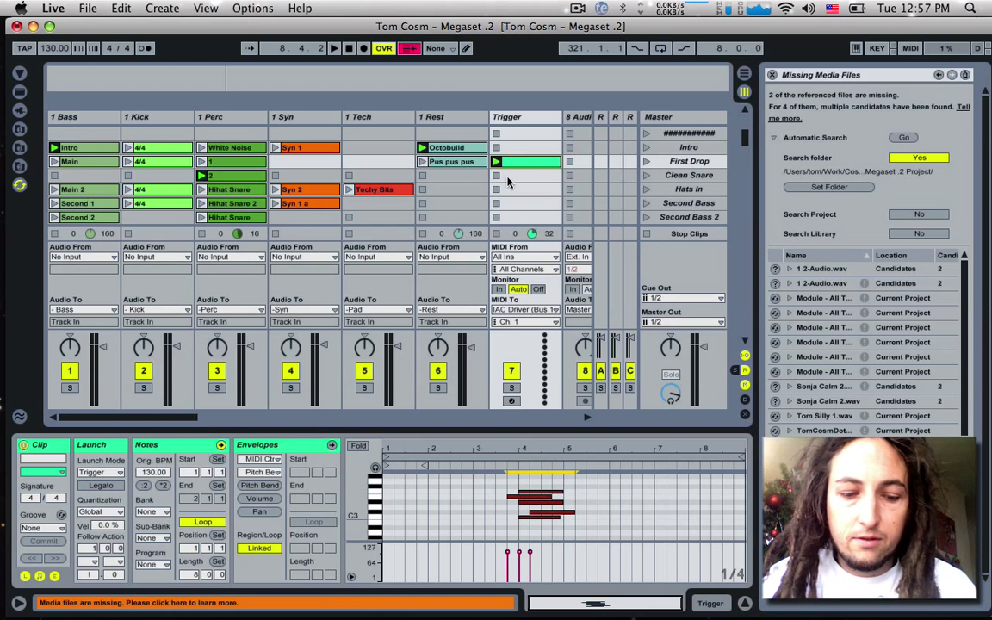
Step: Delete all the channel 1 note mappings, C3 through E3, from the MIDI mapping list
{"action": "key", "text": "super+m"}
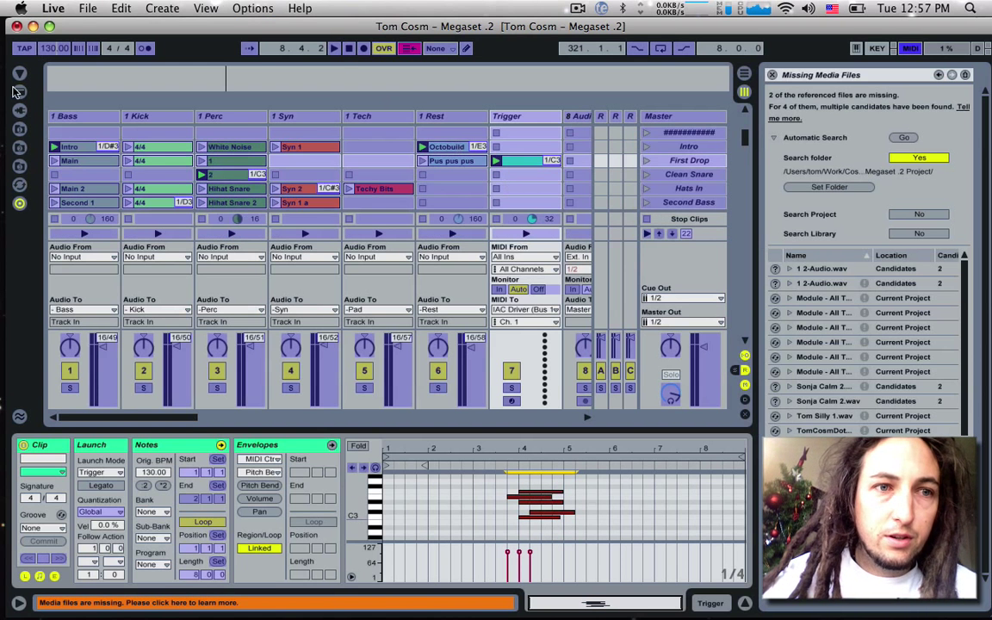
{"action": "left_click", "coordinate": [18, 73]}
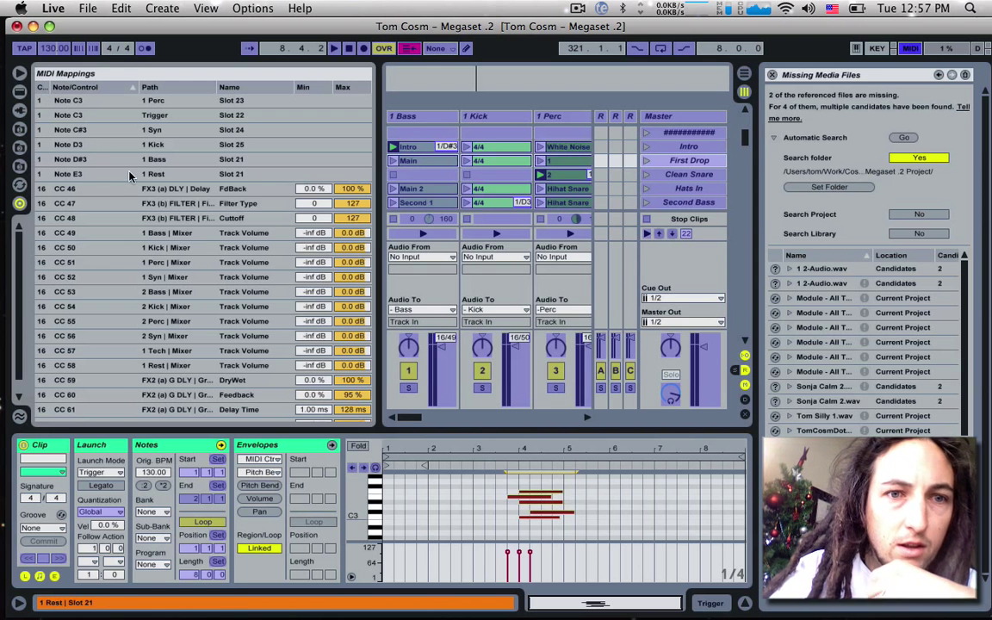
{"action": "left_click", "coordinate": [84, 174]}
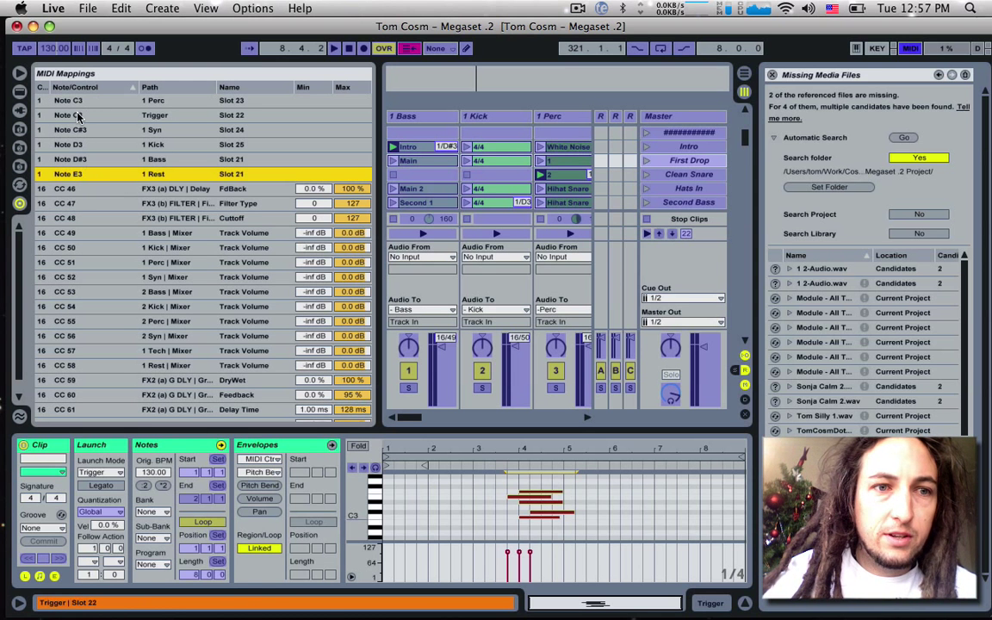
{"action": "left_click", "coordinate": [59, 103], "text": "shift"}
{"action": "key", "text": "Delete"}
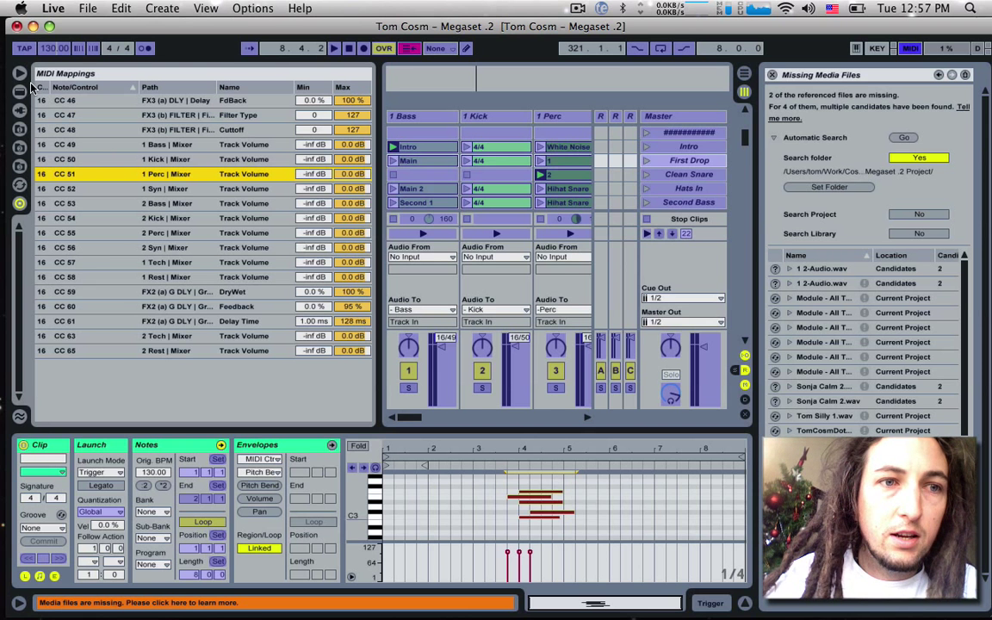
{"action": "left_click", "coordinate": [20, 75]}
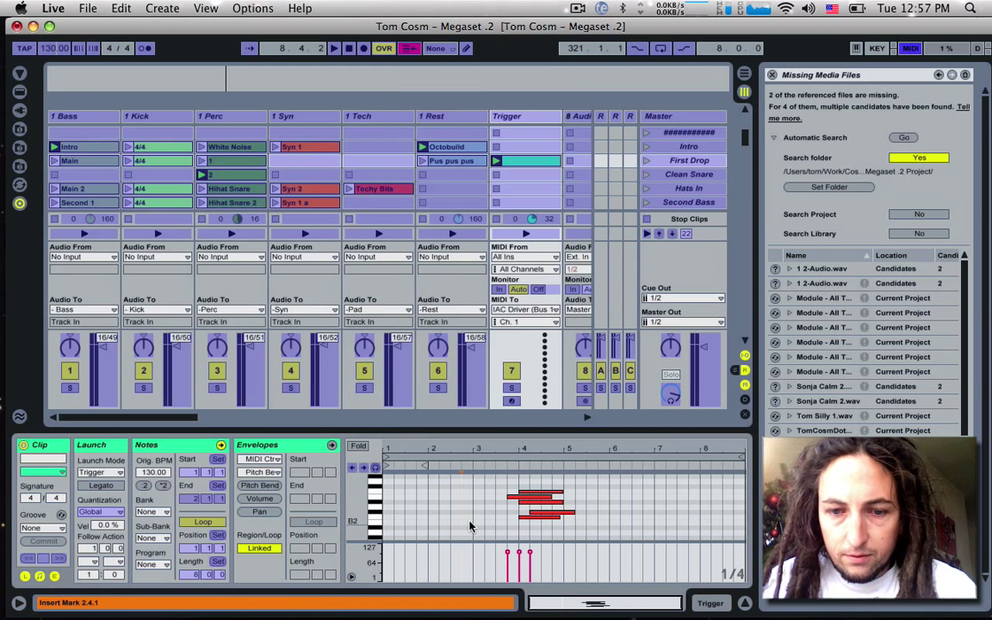
Step: Spread the Trigger clip's notes back out as a rising sequence from C3 at bar 4 to E3 at bar 8
{"action": "left_click_drag", "start_coordinate": [542, 514], "coordinate": [627, 507]}
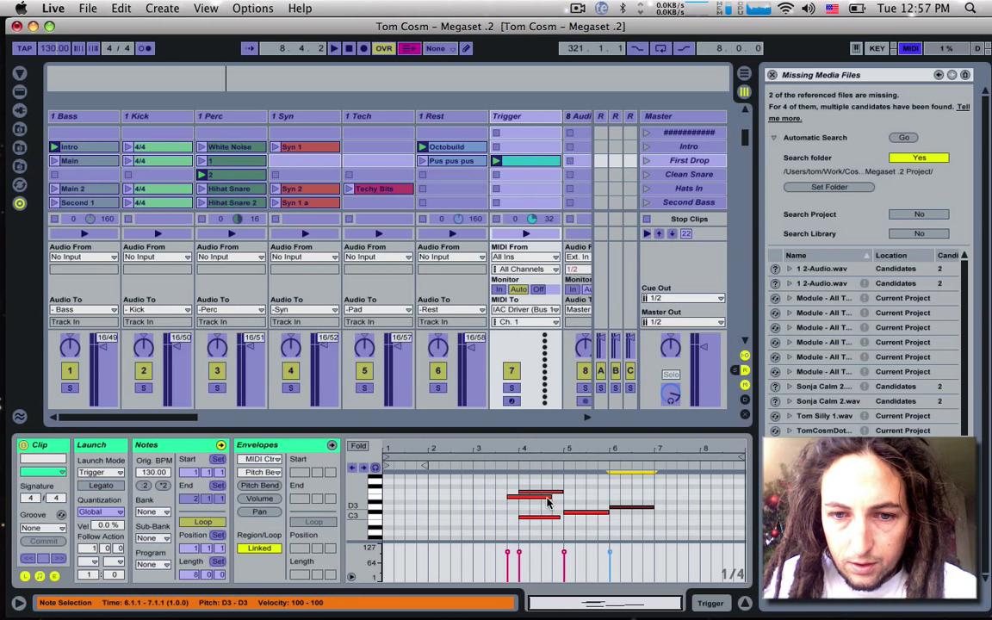
{"action": "left_click_drag", "start_coordinate": [550, 498], "coordinate": [708, 498]}
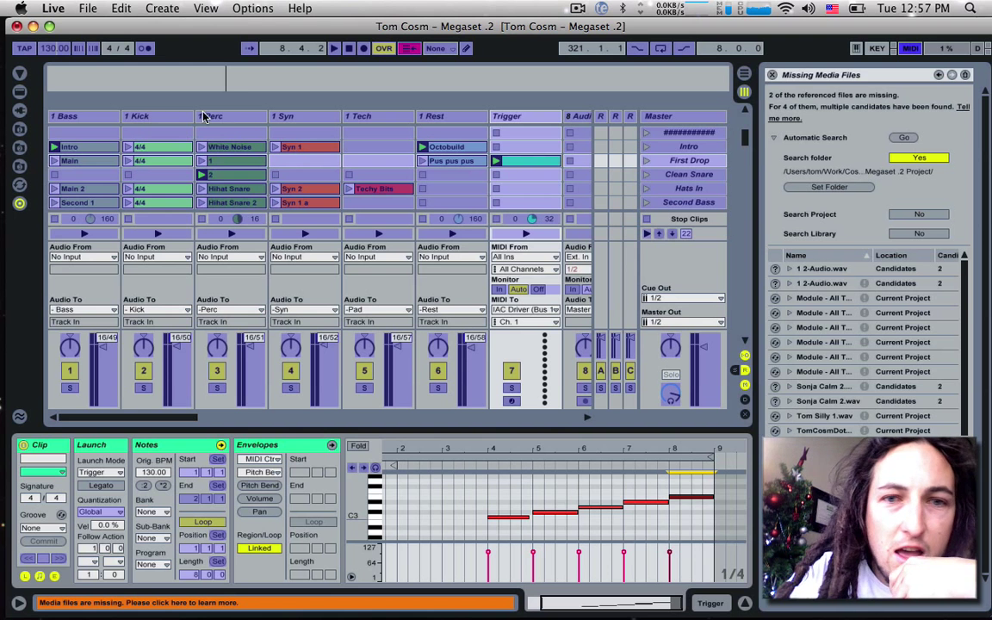
Step: Play the Hihat Snare clip and add a Flanger audio effect to the 1 Perc track
{"action": "left_click", "coordinate": [911, 52]}
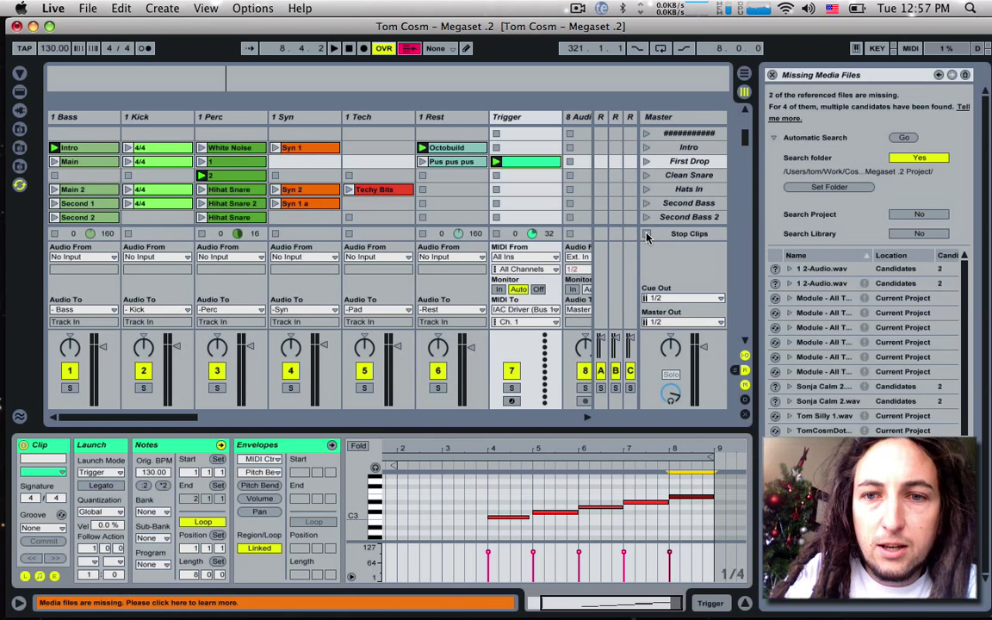
{"action": "left_click", "coordinate": [216, 189]}
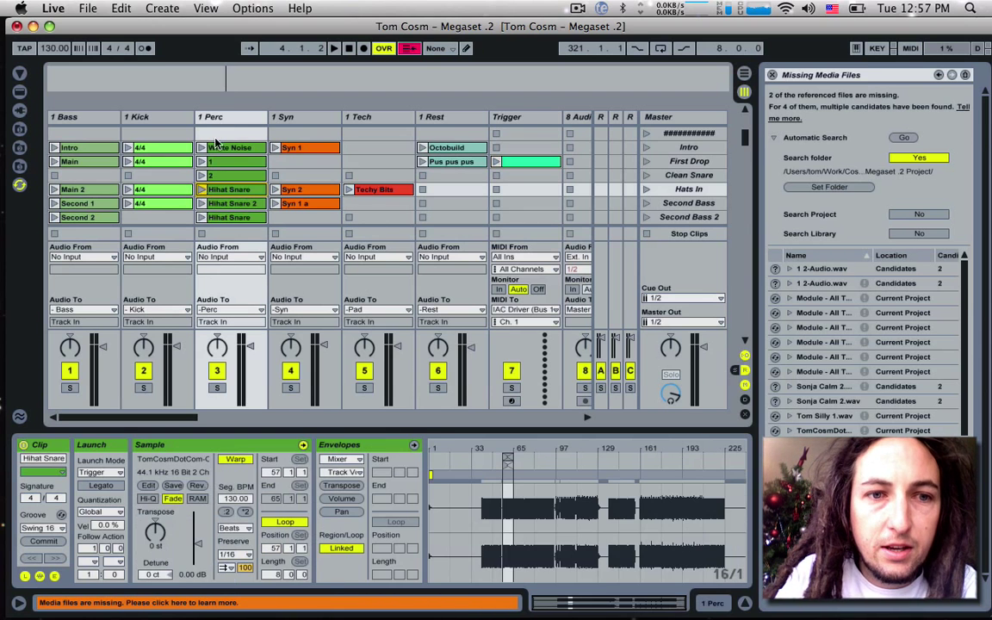
{"action": "double_click", "coordinate": [215, 117]}
{"action": "left_click", "coordinate": [19, 92]}
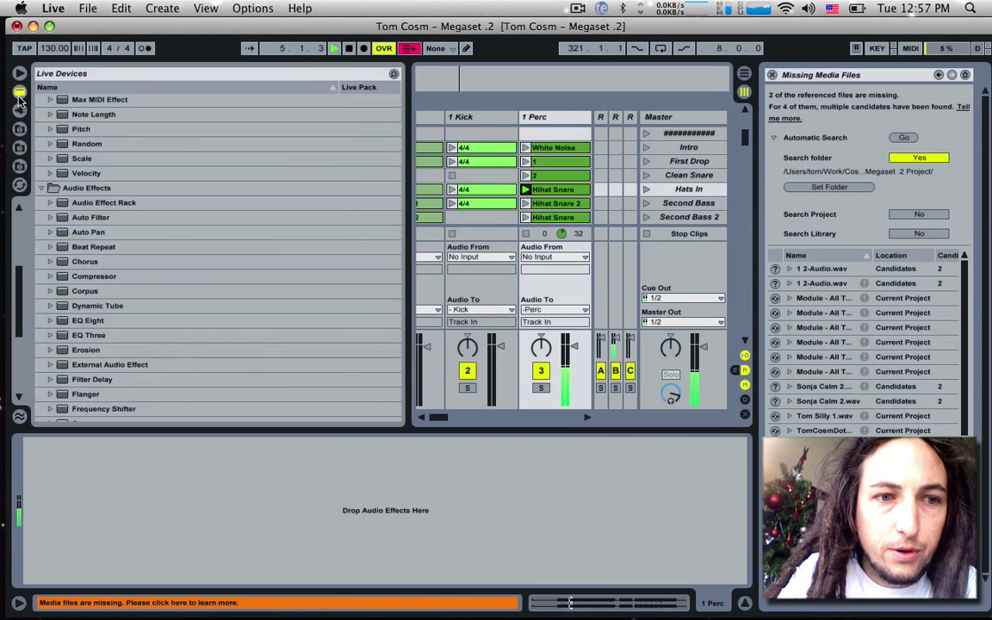
{"action": "scroll", "coordinate": [134, 364], "scroll_direction": "down", "scroll_amount": 3}
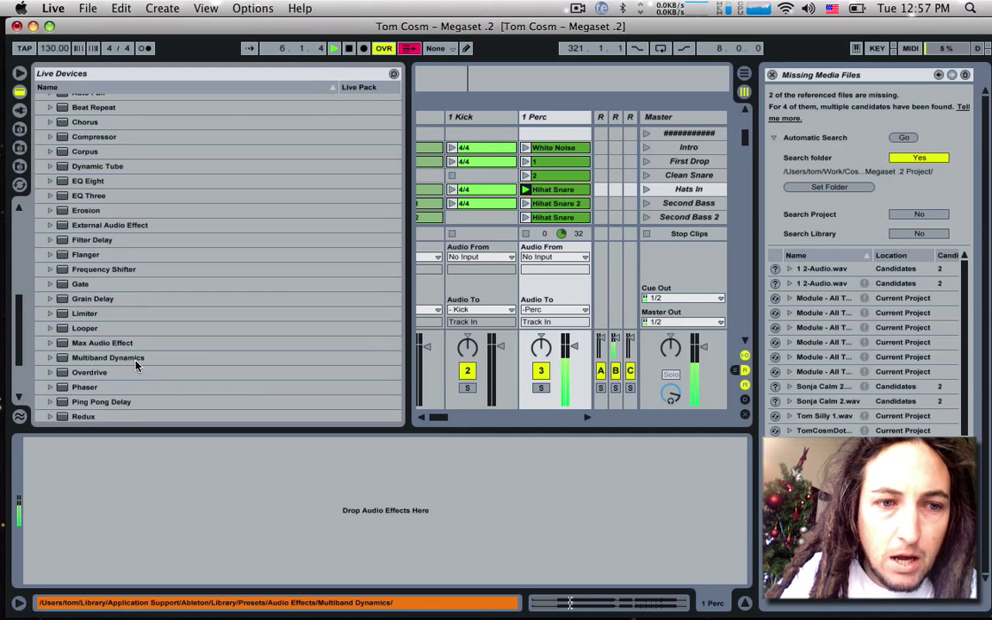
{"action": "scroll", "coordinate": [135, 365], "scroll_direction": "down", "scroll_amount": 1}
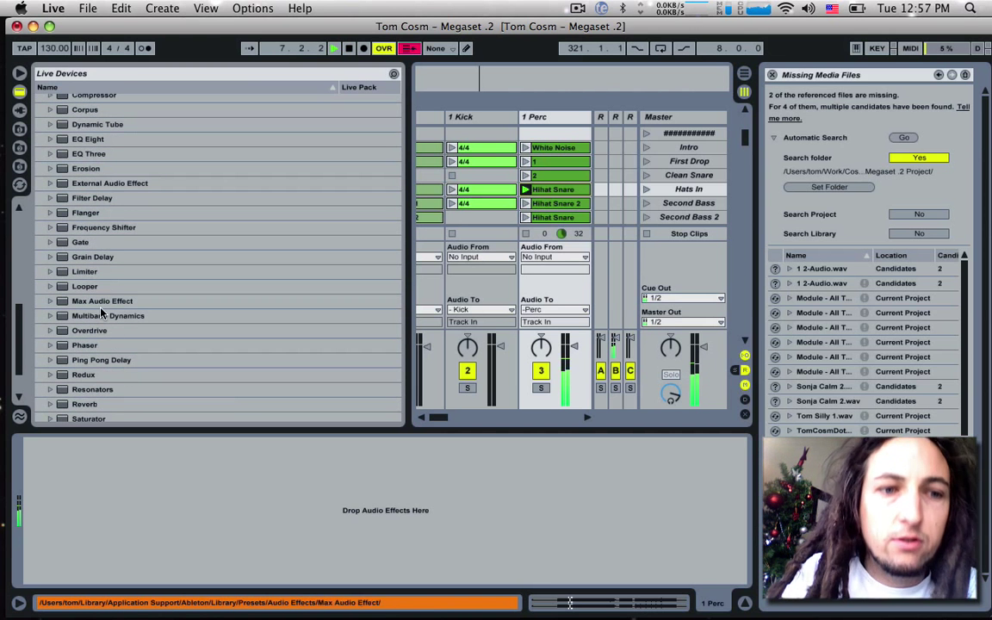
{"action": "left_click_drag", "start_coordinate": [81, 216], "coordinate": [344, 464]}
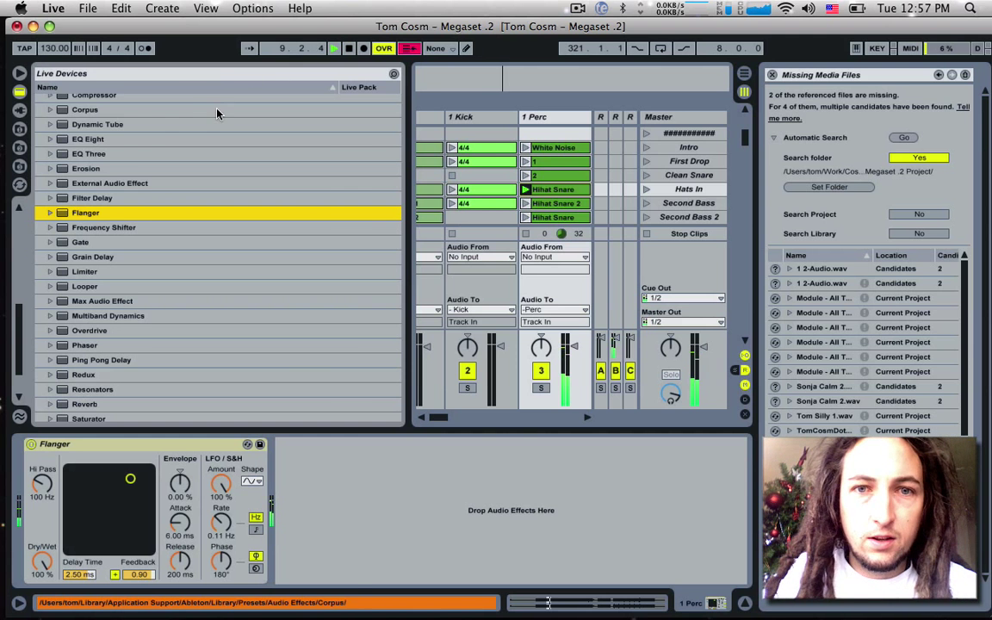
{"action": "left_click", "coordinate": [19, 73]}
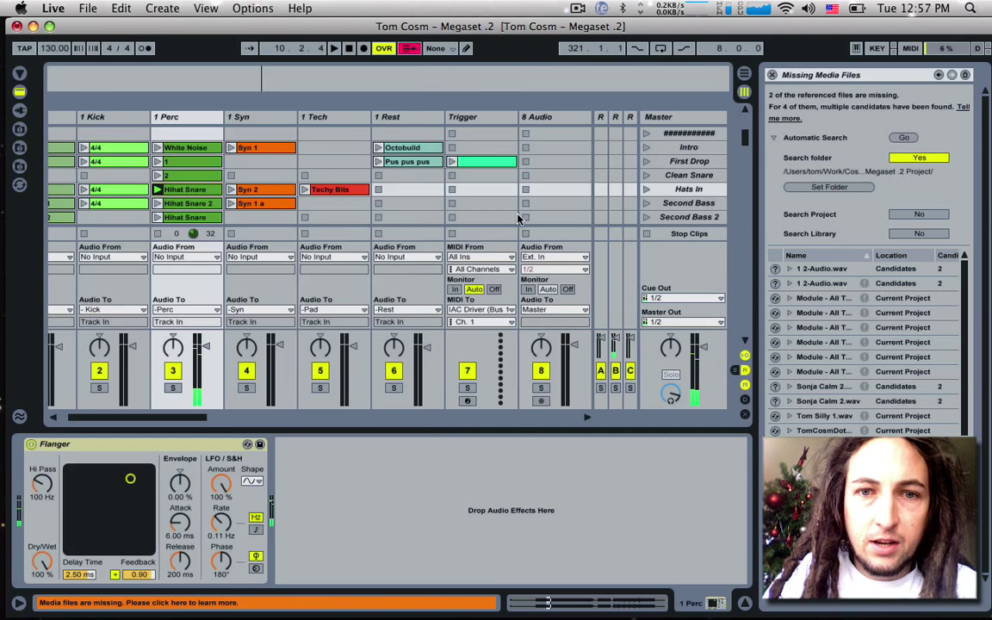
Step: Delete the Trigger clip's notes from bar 6 to bar 8, keeping only C3 at bar 4 and C#3 at bar 5
{"action": "left_click", "coordinate": [482, 161]}
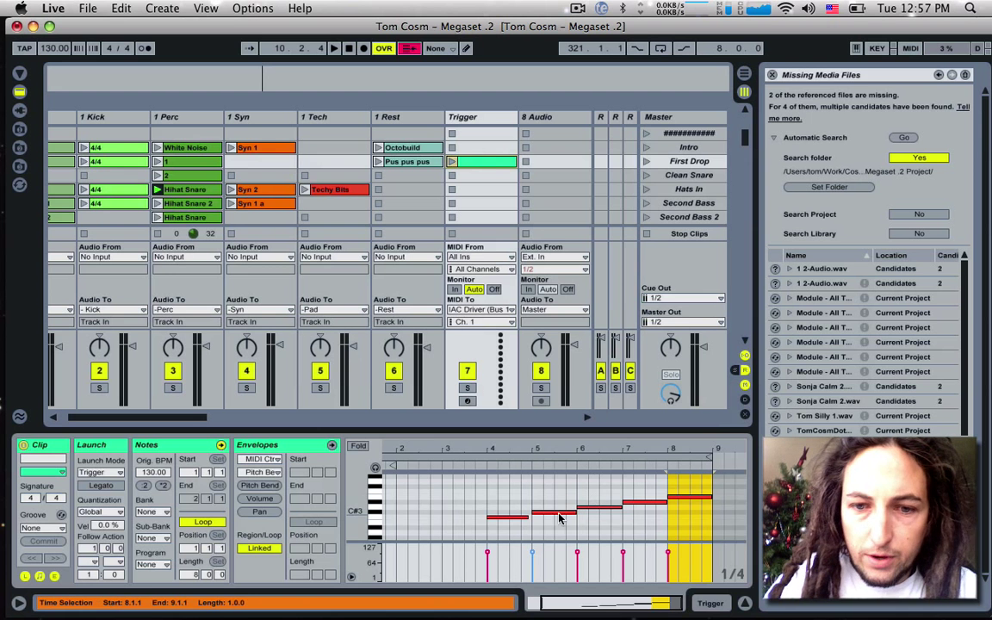
{"action": "left_click_drag", "start_coordinate": [578, 520], "coordinate": [715, 489]}
{"action": "key", "text": "Delete"}
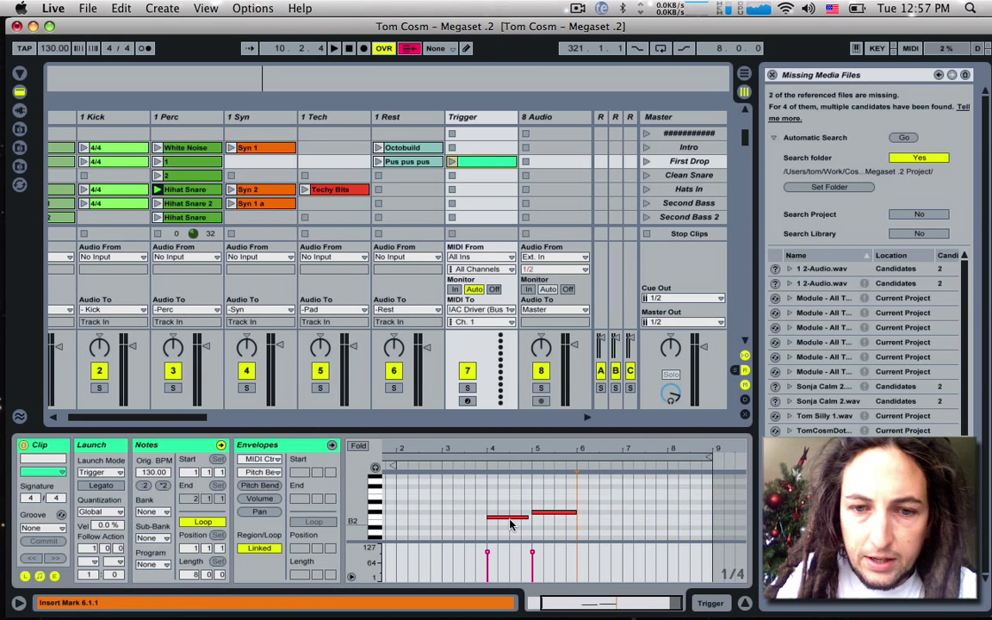
{"action": "left_click", "coordinate": [509, 519]}
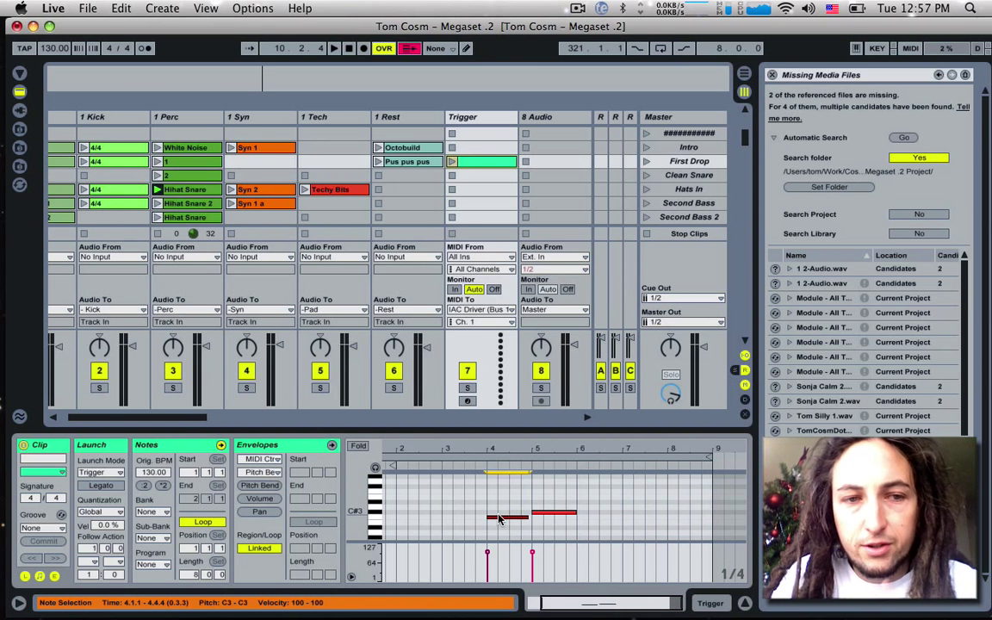
{"action": "left_click", "coordinate": [550, 514]}
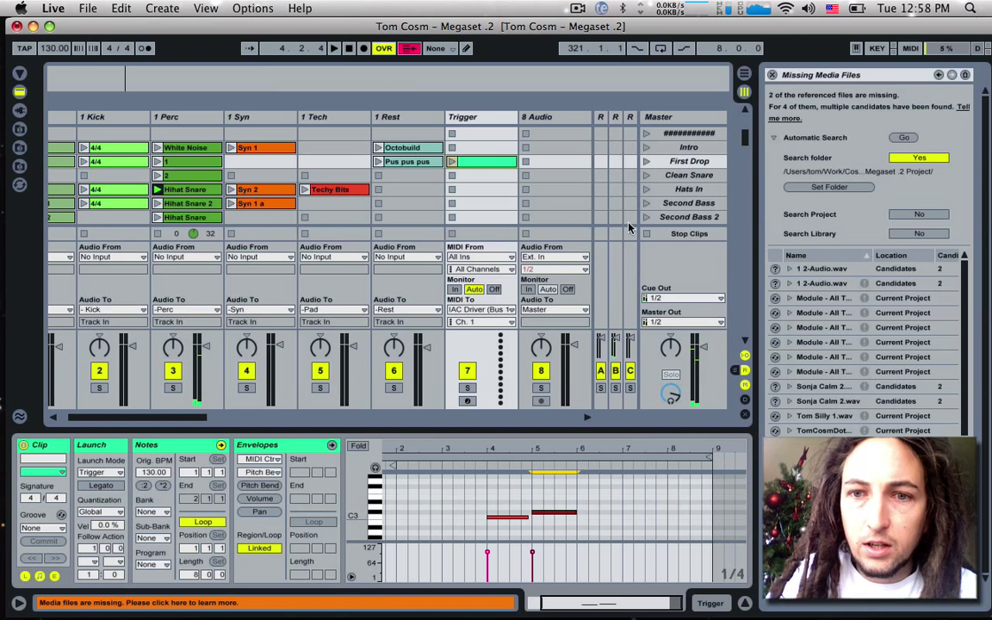
Step: With the Trigger clip playing, MIDI-map its C3 note to the Hihat Snare clip and its C#3 note to the Flanger's on/off switch
{"action": "left_click", "coordinate": [453, 163]}
{"action": "key", "text": "super+m"}
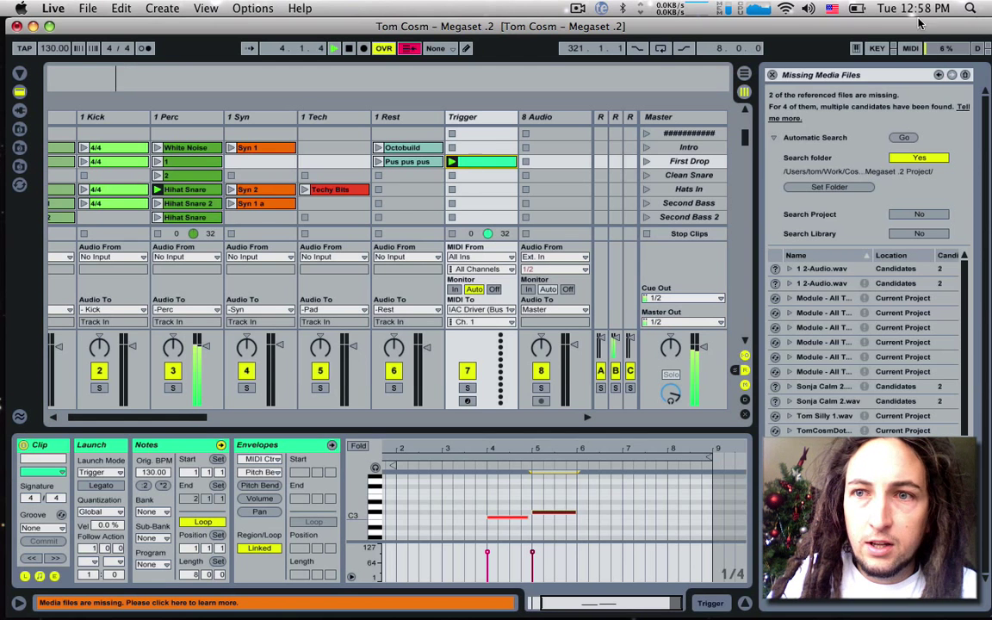
{"action": "left_click", "coordinate": [176, 188]}
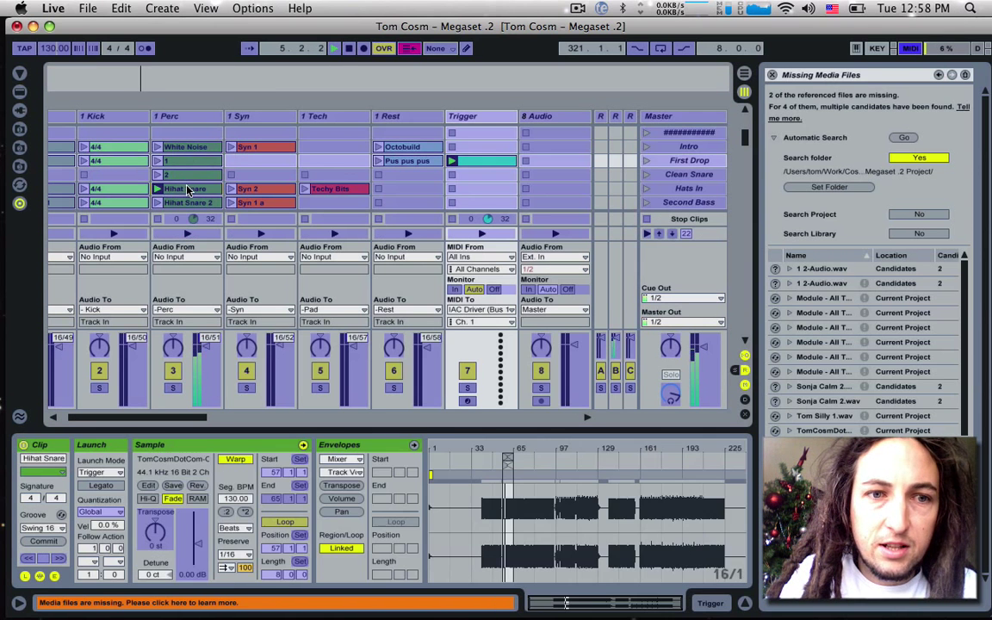
{"action": "double_click", "coordinate": [204, 123]}
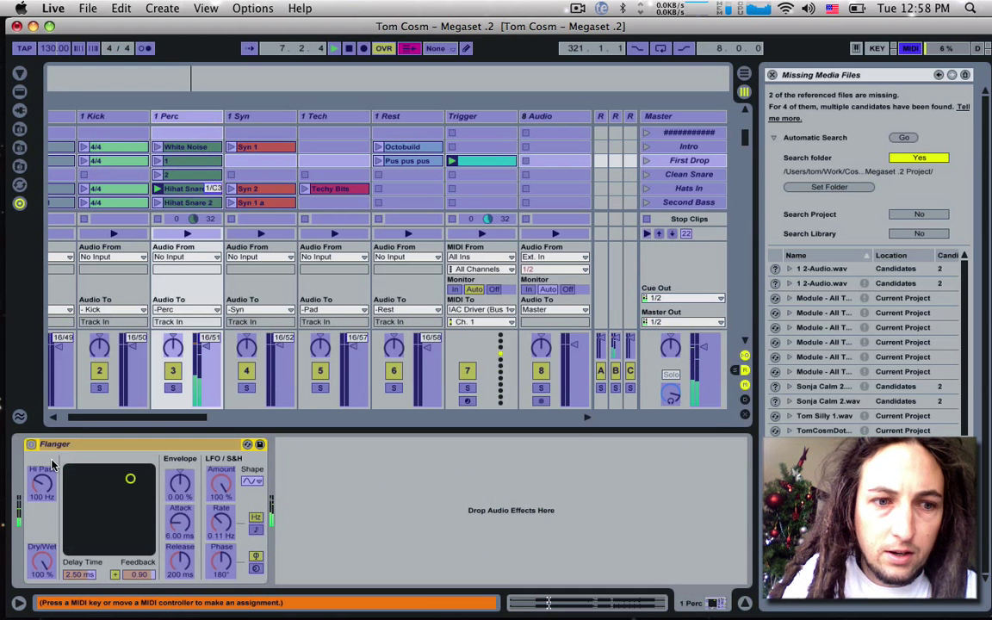
{"action": "left_click", "coordinate": [910, 47]}
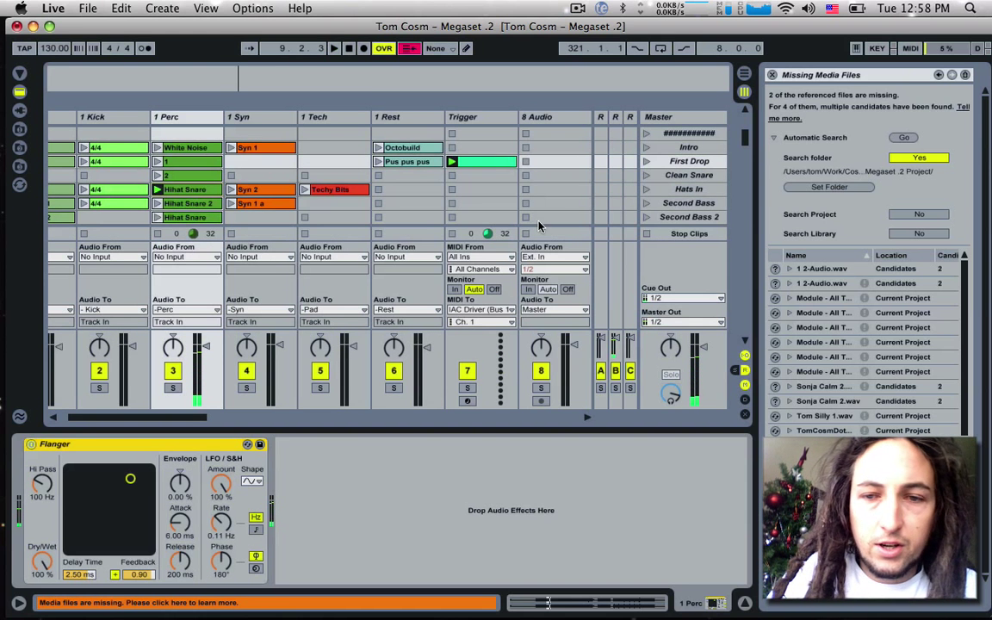
Step: Stop all clips, launch the Trigger clip, and watch the Hihat Snare clip and the Flanger's on/off switch respond to its notes
{"action": "left_click", "coordinate": [646, 234]}
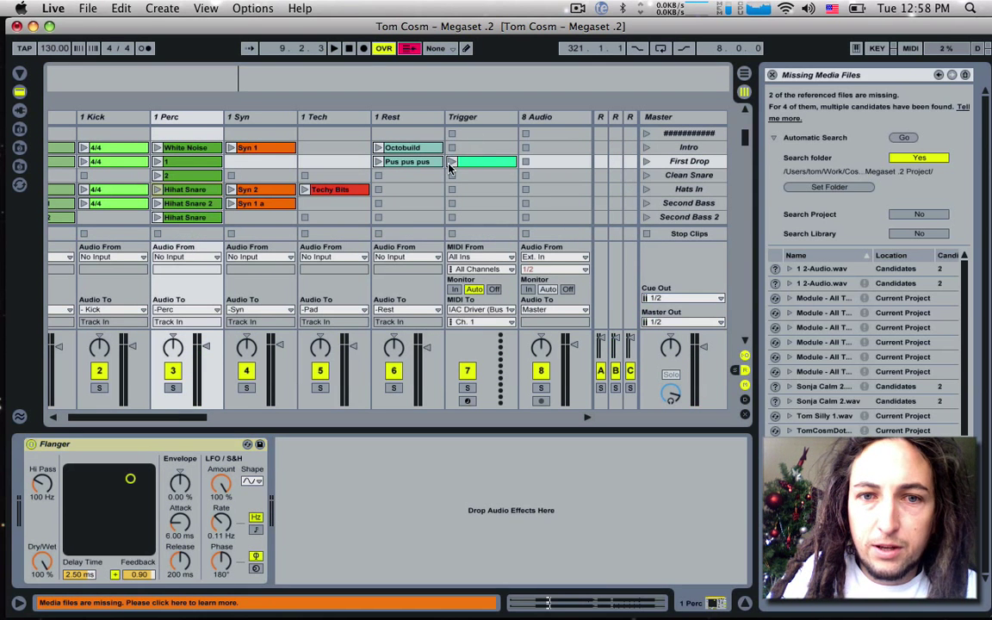
{"action": "left_click", "coordinate": [452, 162]}
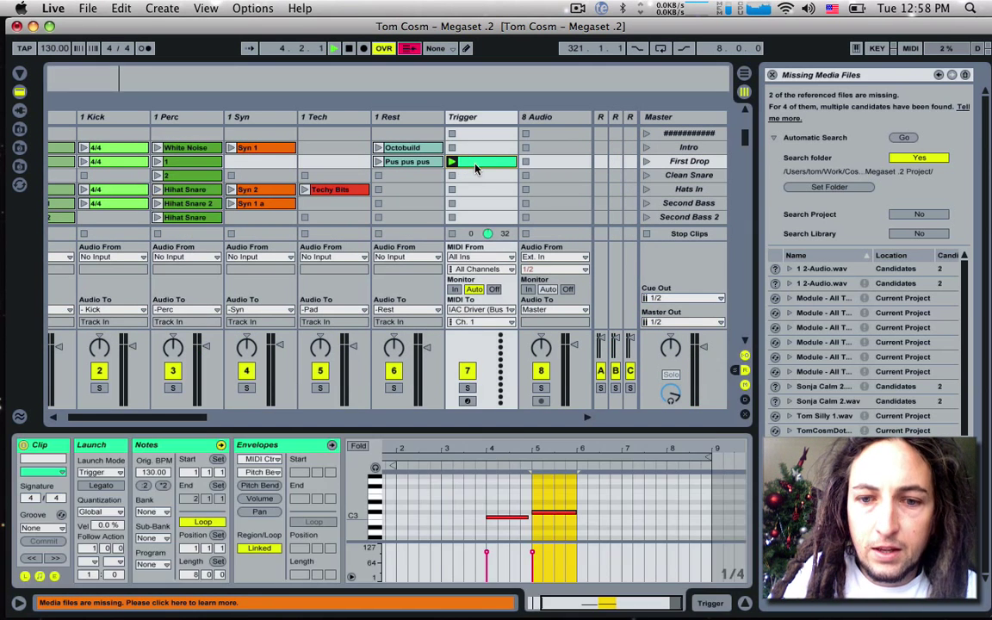
{"action": "left_click", "coordinate": [497, 522]}
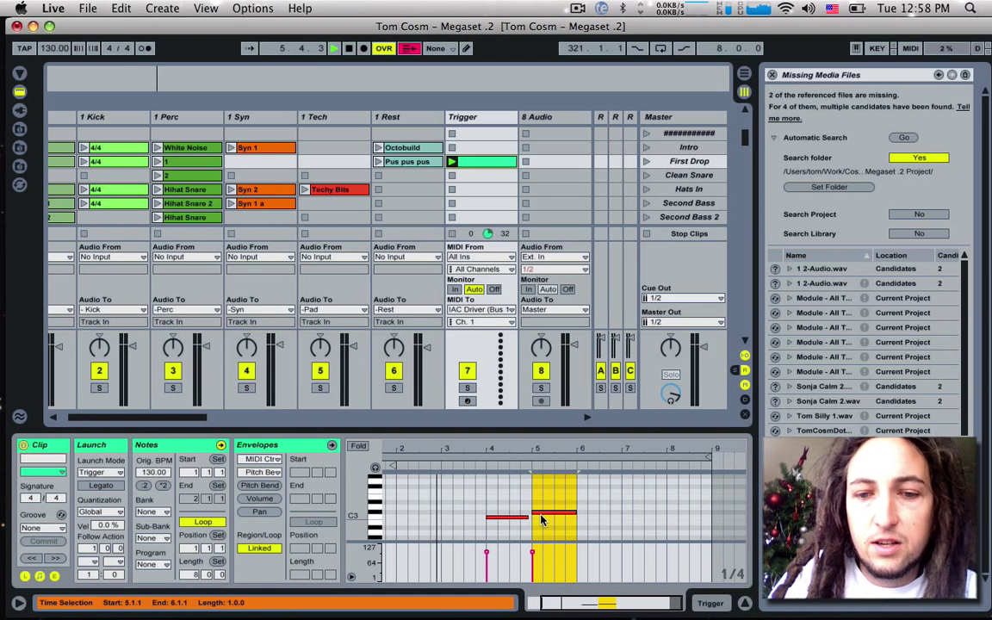
{"action": "left_click", "coordinate": [180, 120]}
{"action": "left_click", "coordinate": [179, 120]}
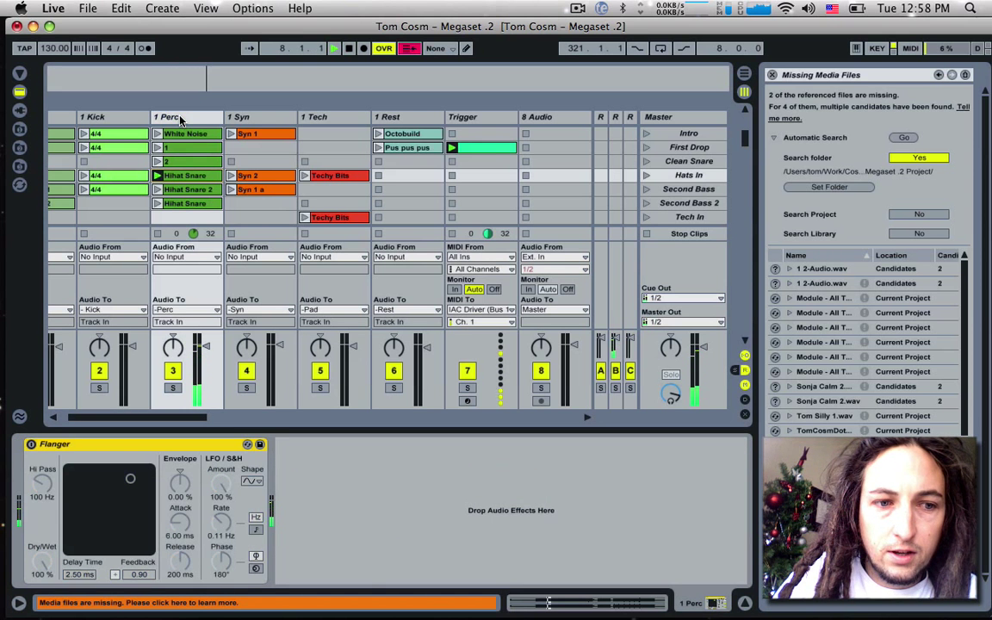
{"action": "key", "text": "space"}
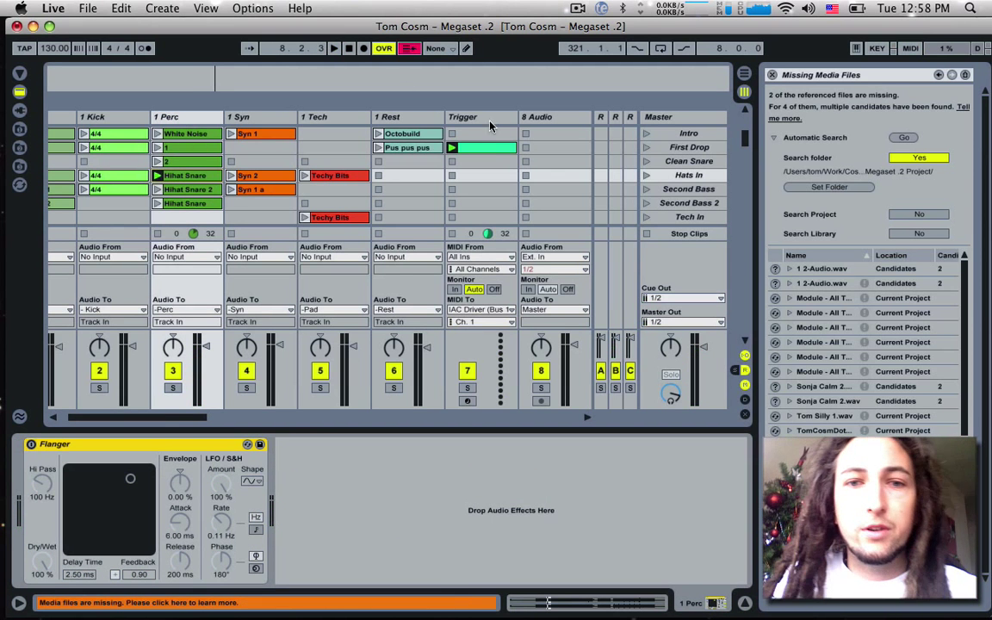
Step: Relaunch the Trigger clip to check the Flanger's toggling on the 1 Perc track once more, and stop playback
{"action": "left_click", "coordinate": [453, 148]}
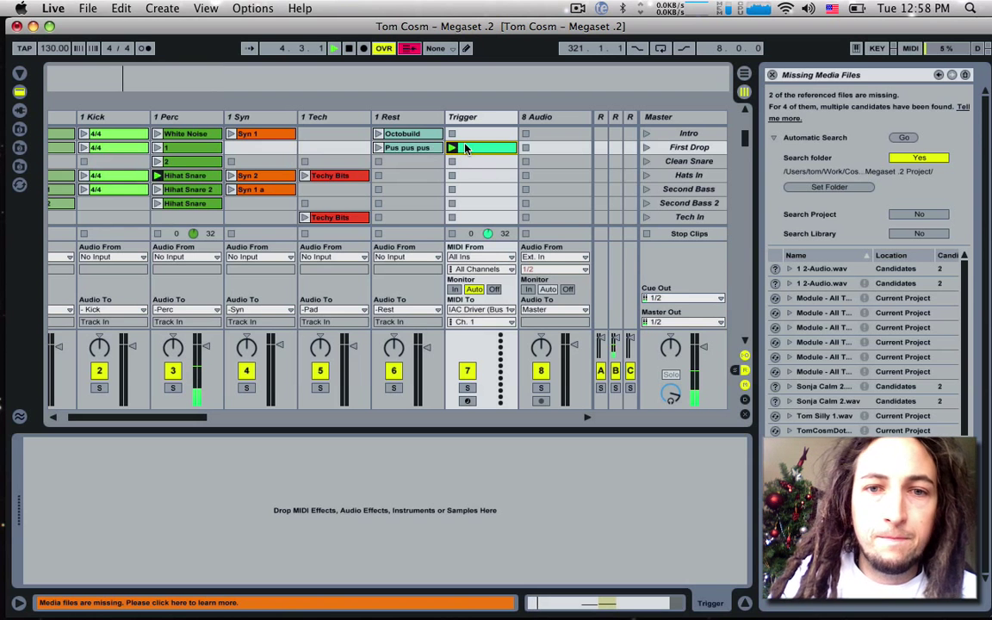
{"action": "left_click", "coordinate": [473, 150]}
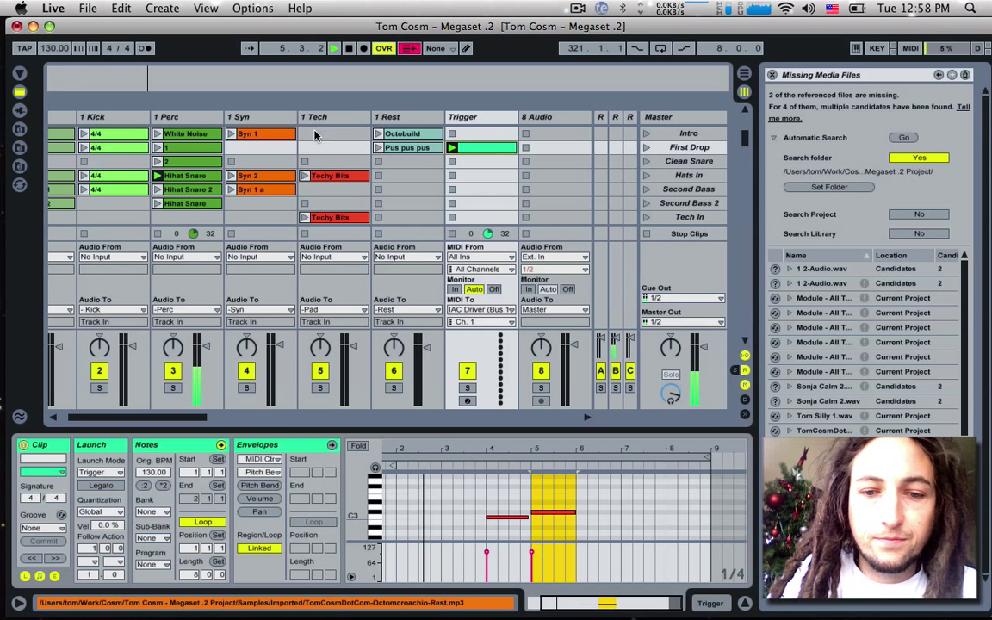
{"action": "left_click", "coordinate": [185, 118]}
{"action": "left_click", "coordinate": [186, 118]}
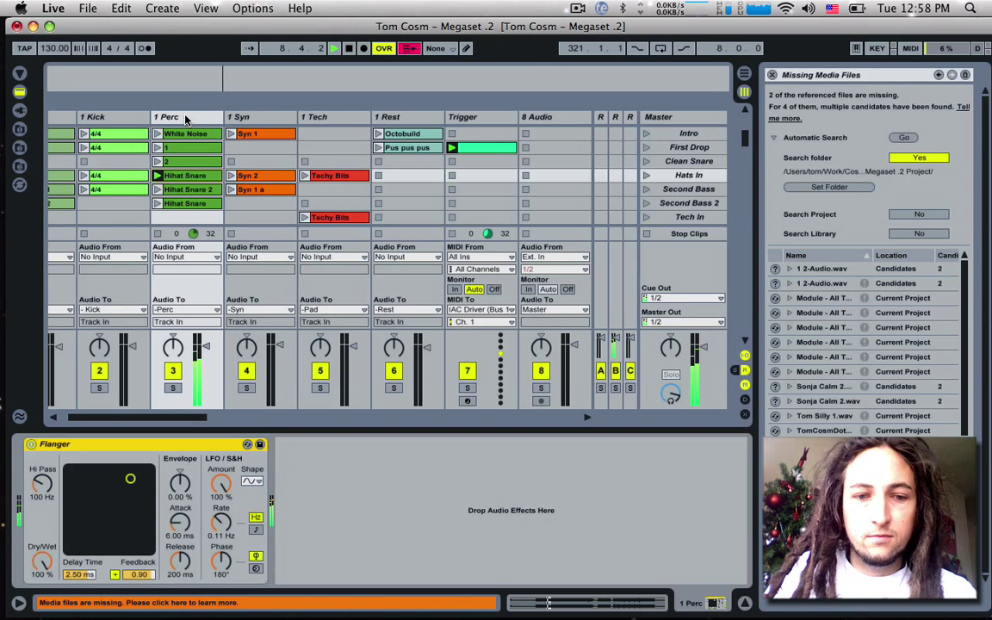
{"action": "key", "text": "space"}
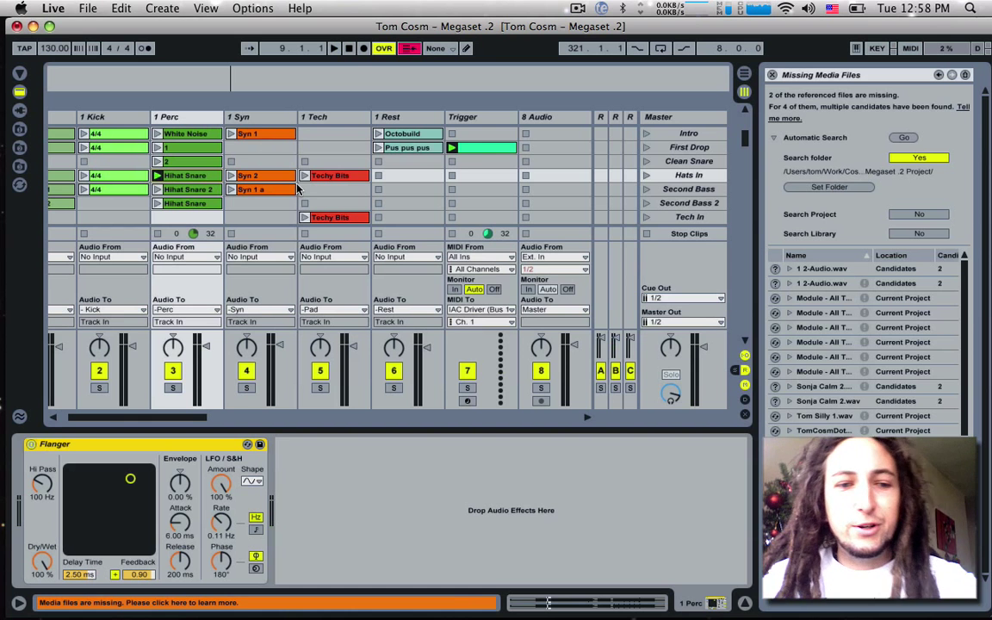
Step: Draw a controller 26 envelope in the Trigger clip, ramping from 0 just before bar 7 up to 127 at bar 9
{"action": "left_click", "coordinate": [480, 152]}
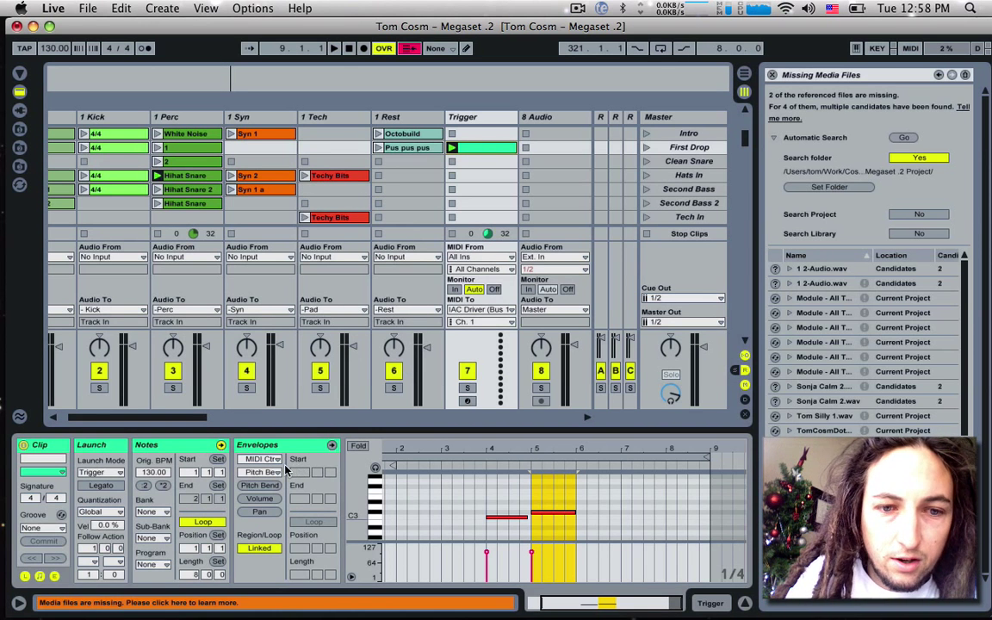
{"action": "left_click", "coordinate": [260, 459]}
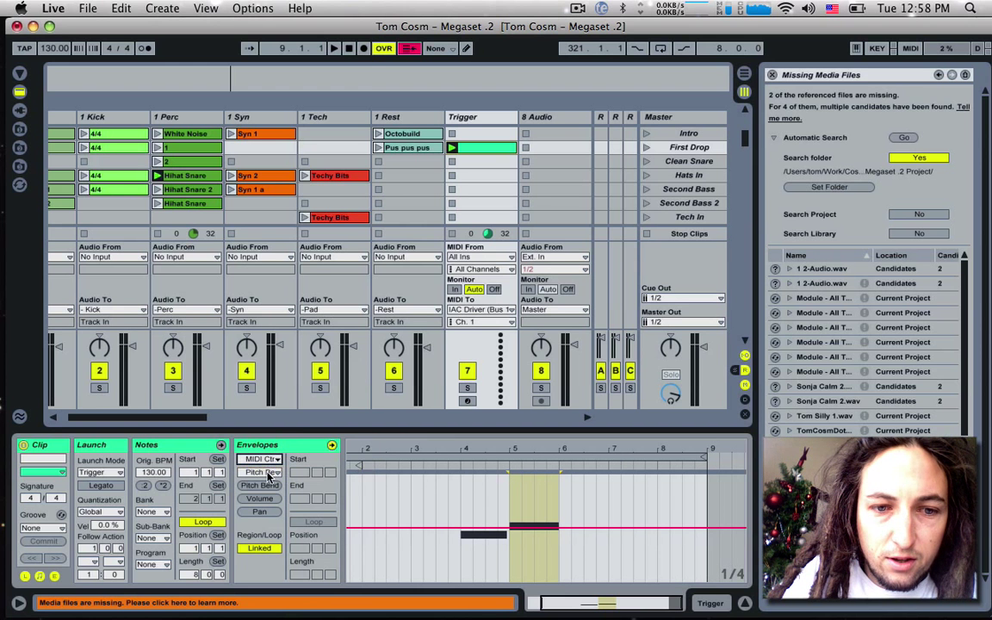
{"action": "left_click", "coordinate": [269, 473]}
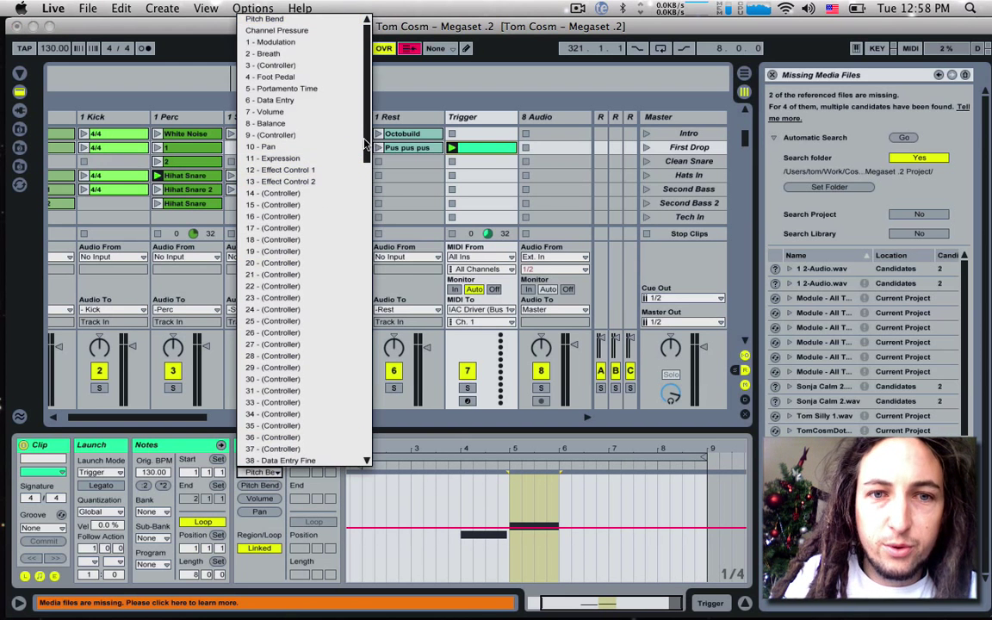
{"action": "left_click_drag", "start_coordinate": [366, 144], "coordinate": [366, 206]}
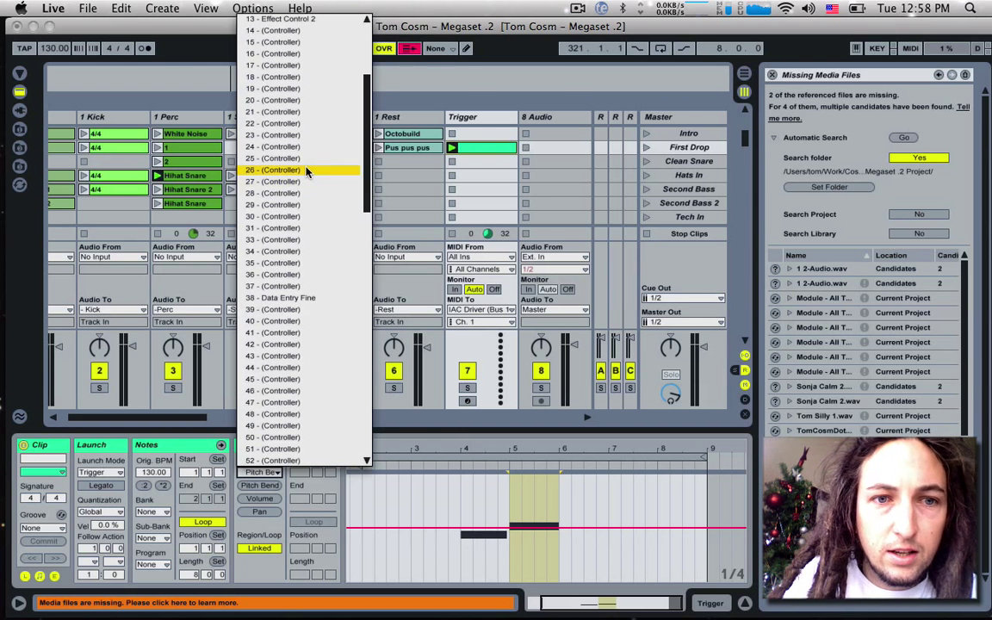
{"action": "left_click", "coordinate": [310, 169]}
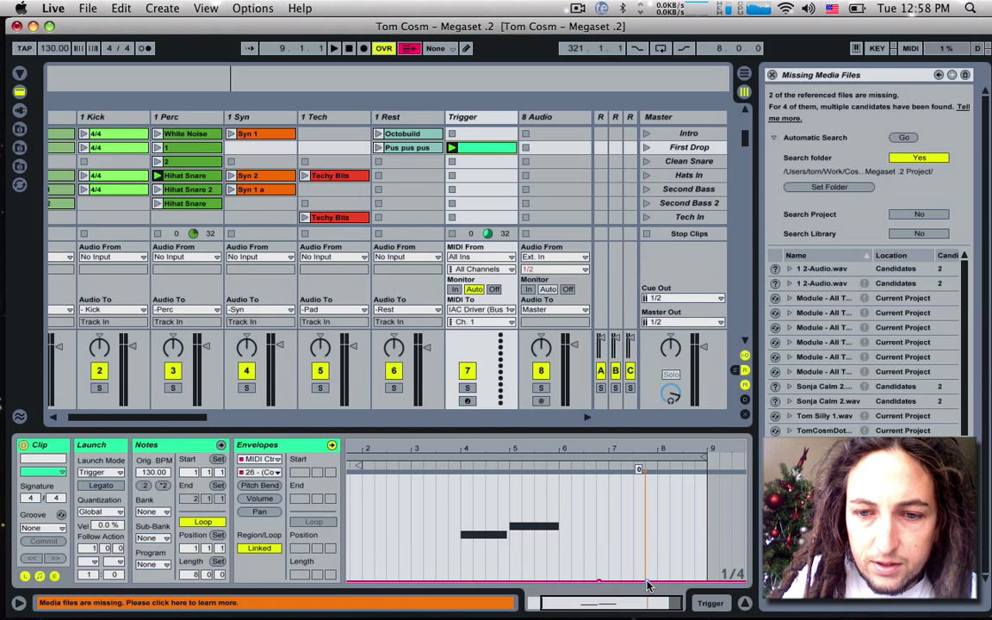
{"action": "left_click_drag", "start_coordinate": [598, 584], "coordinate": [705, 475]}
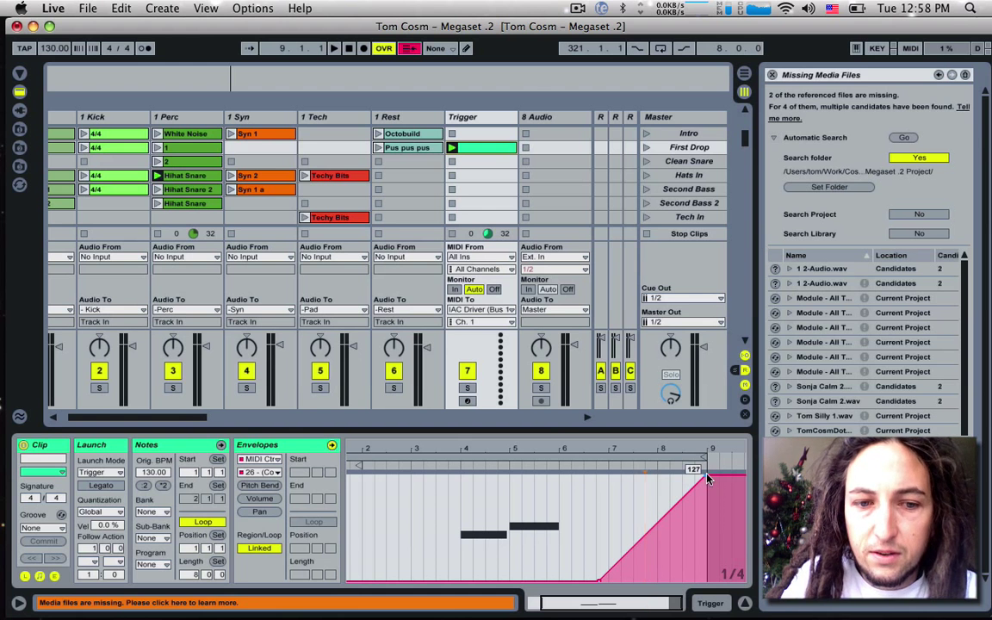
Step: MIDI-map the Flanger's Hi Pass on the 1 Perc track to controller 26 from the playing Trigger clip, and reopen that clip
{"action": "left_click", "coordinate": [910, 48]}
{"action": "left_click", "coordinate": [204, 175]}
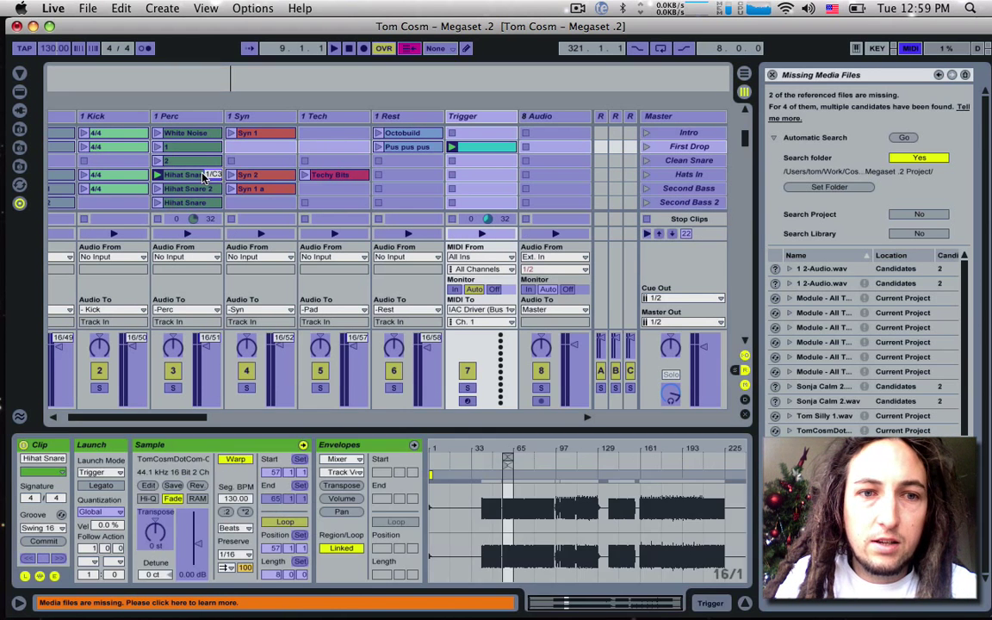
{"action": "left_click", "coordinate": [210, 121]}
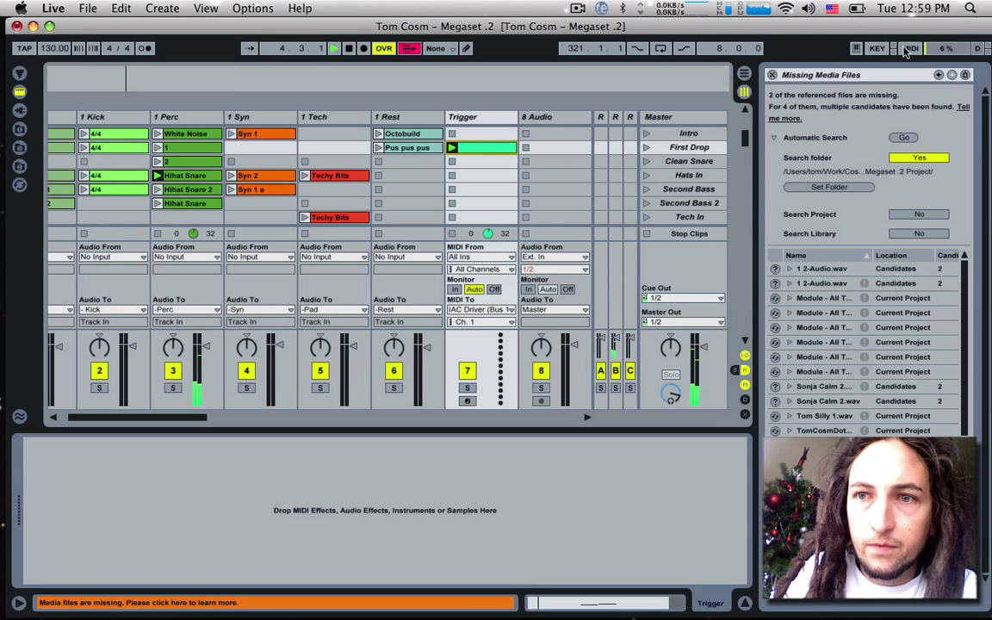
{"action": "key", "text": "super+m"}
{"action": "left_click", "coordinate": [195, 118]}
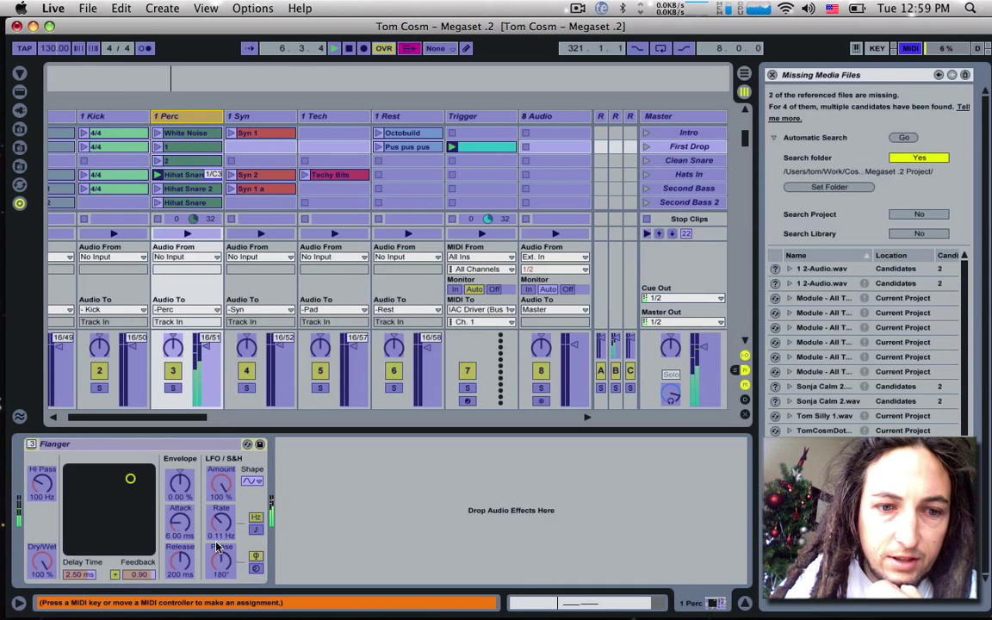
{"action": "left_click", "coordinate": [36, 487]}
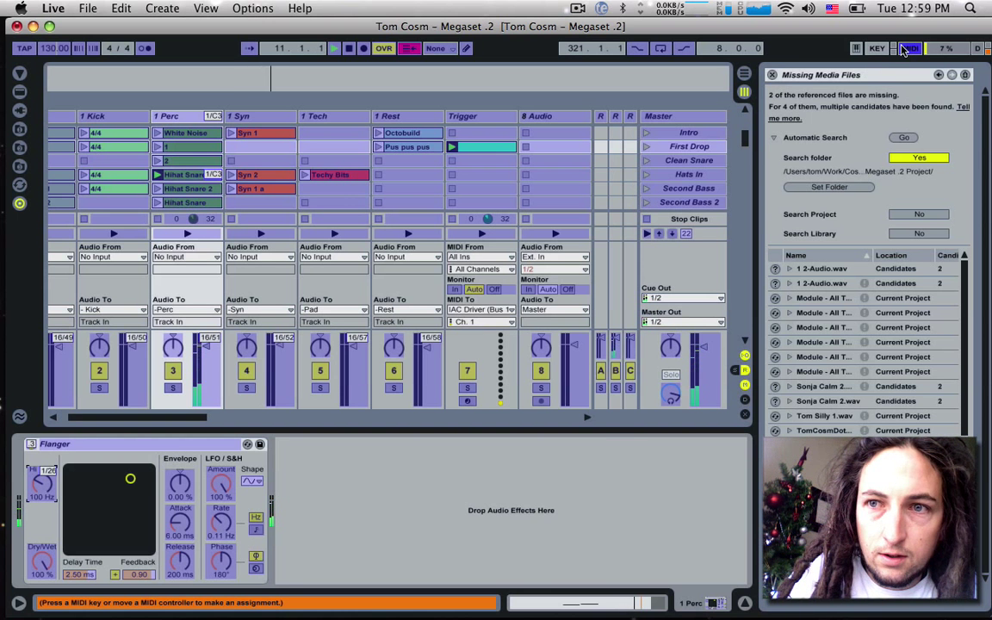
{"action": "key", "text": "super+m"}
{"action": "left_click", "coordinate": [477, 147]}
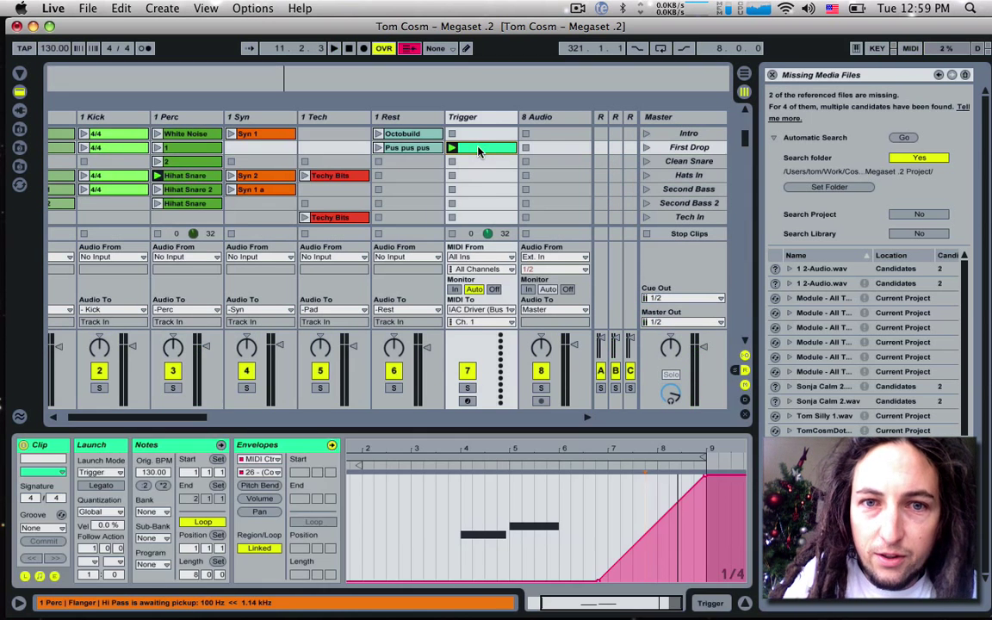
Step: Relaunch the Trigger clip and inspect its note view, then bring back its controller 26 envelope
{"action": "left_click", "coordinate": [146, 445]}
{"action": "left_click", "coordinate": [452, 515]}
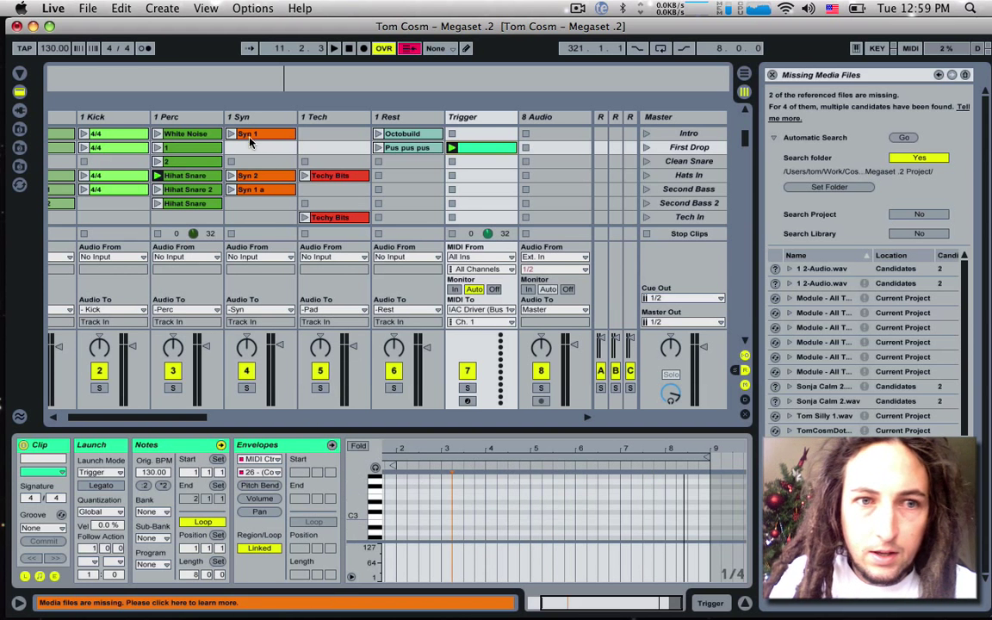
{"action": "left_click", "coordinate": [452, 147]}
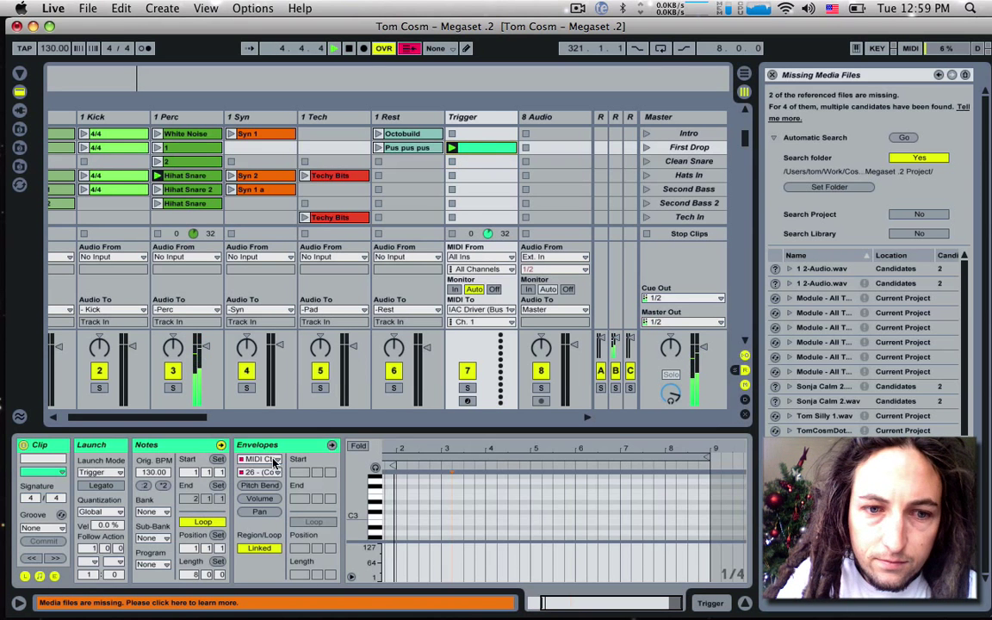
{"action": "scroll", "coordinate": [527, 531], "scroll_direction": "down", "scroll_amount": 3}
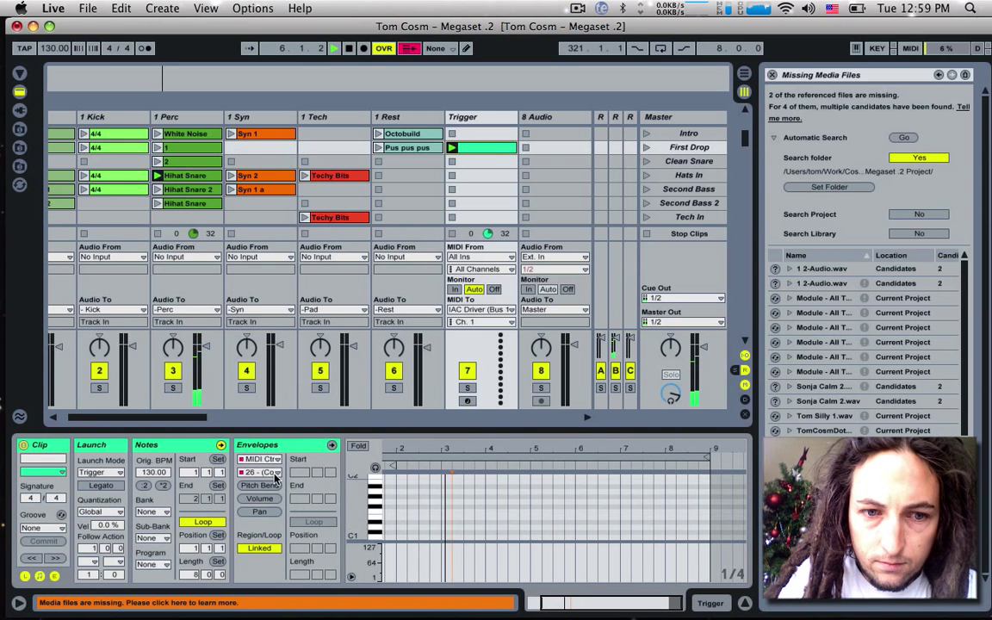
{"action": "left_click", "coordinate": [260, 472]}
{"action": "left_click", "coordinate": [259, 332]}
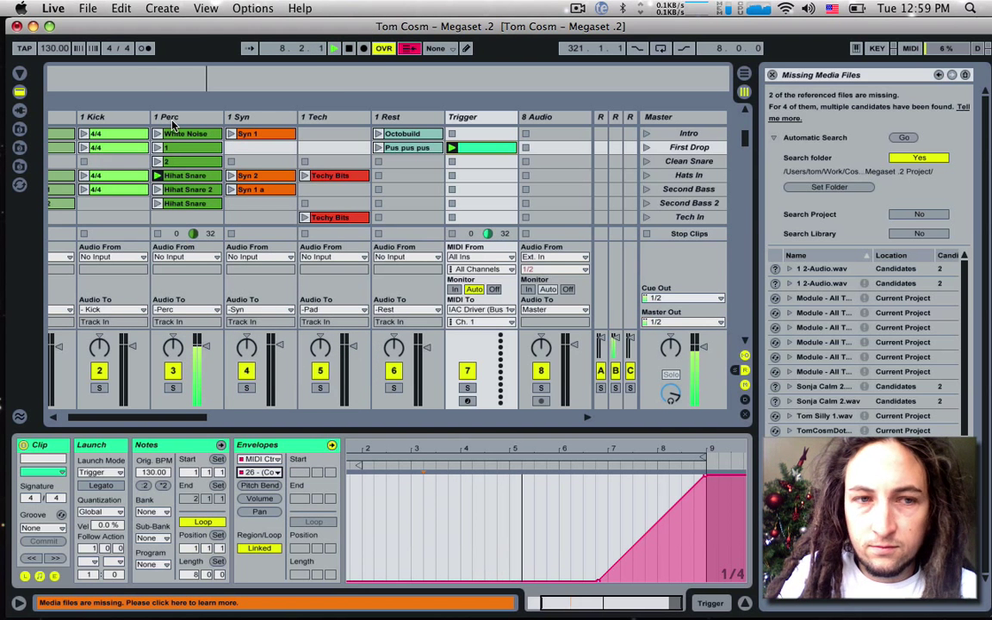
Step: Watch the Flanger's Hi Pass on the 1 Perc track follow the controller 26 ramp, and stop playback
{"action": "left_click", "coordinate": [173, 120]}
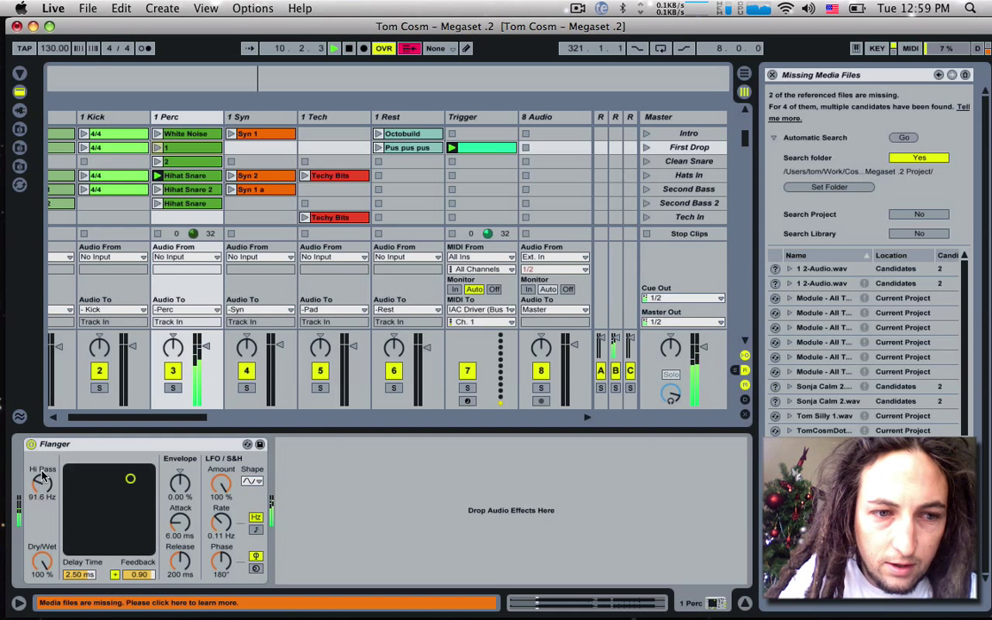
{"action": "left_click_drag", "start_coordinate": [51, 488], "coordinate": [51, 534]}
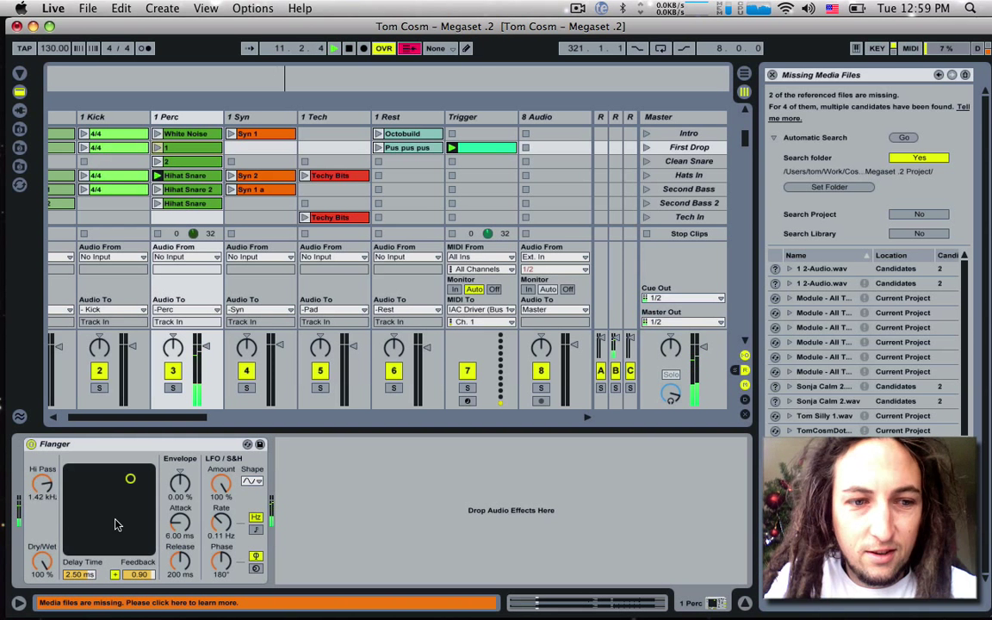
{"action": "left_click", "coordinate": [348, 48]}
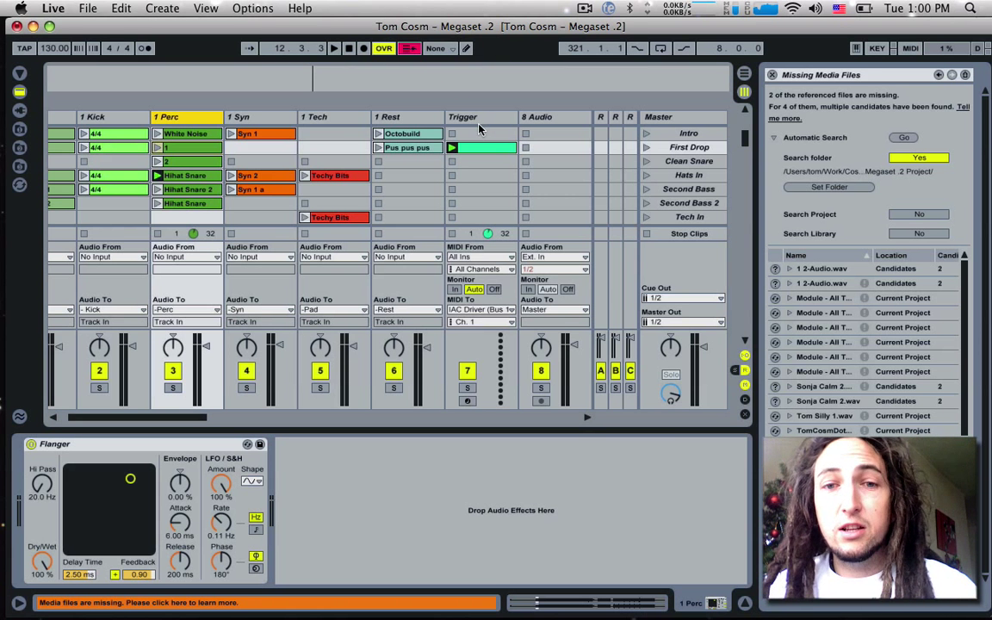
Step: Select the Trigger track and dismiss the startup disk warning, returning to the Live set
{"action": "left_click", "coordinate": [475, 121]}
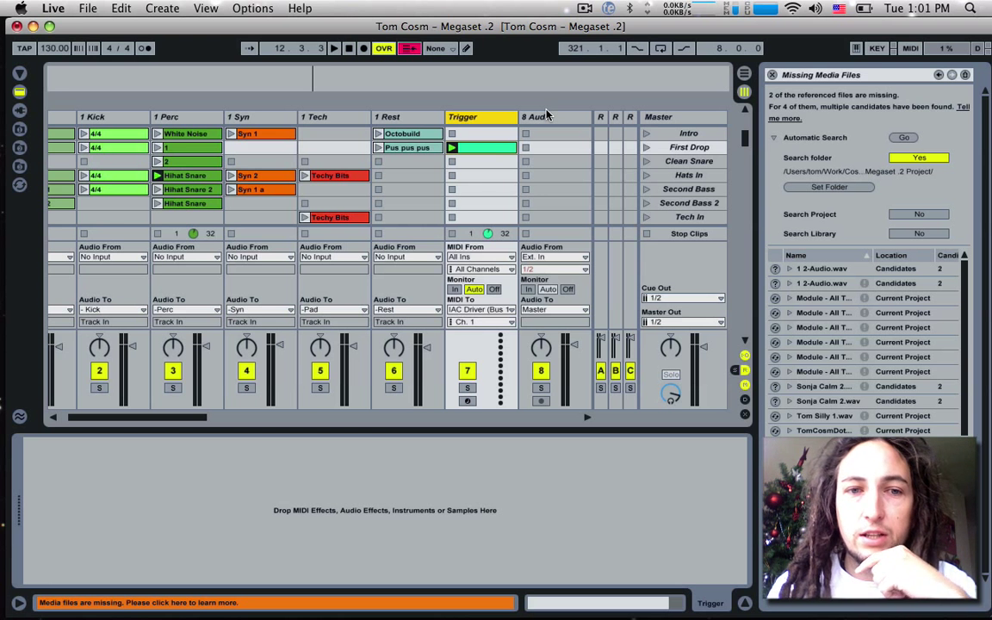
{"action": "scroll", "coordinate": [502, 168], "scroll_direction": "up", "scroll_amount": 4}
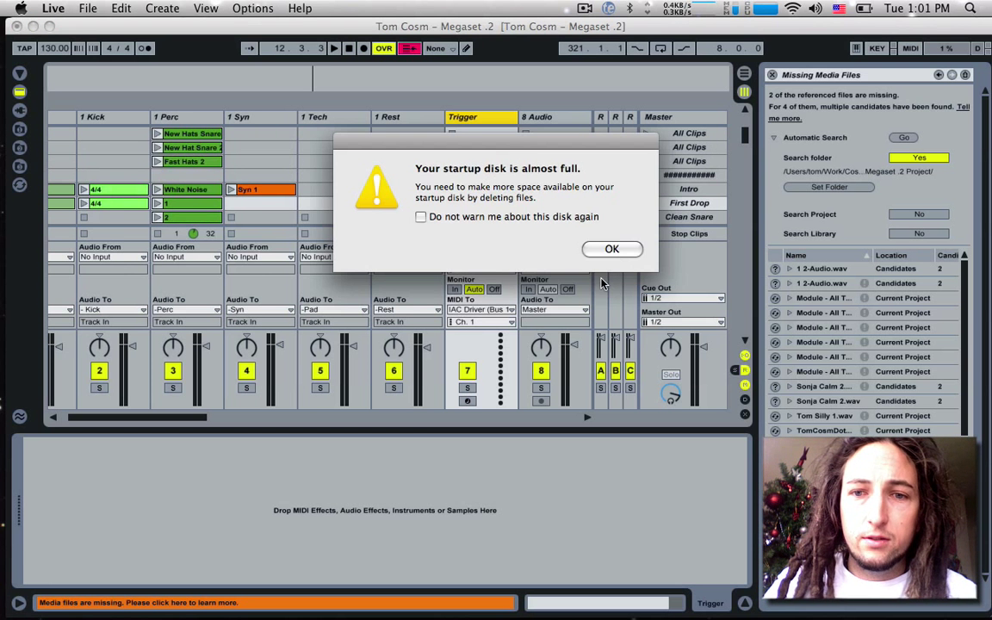
{"action": "left_click", "coordinate": [611, 250]}
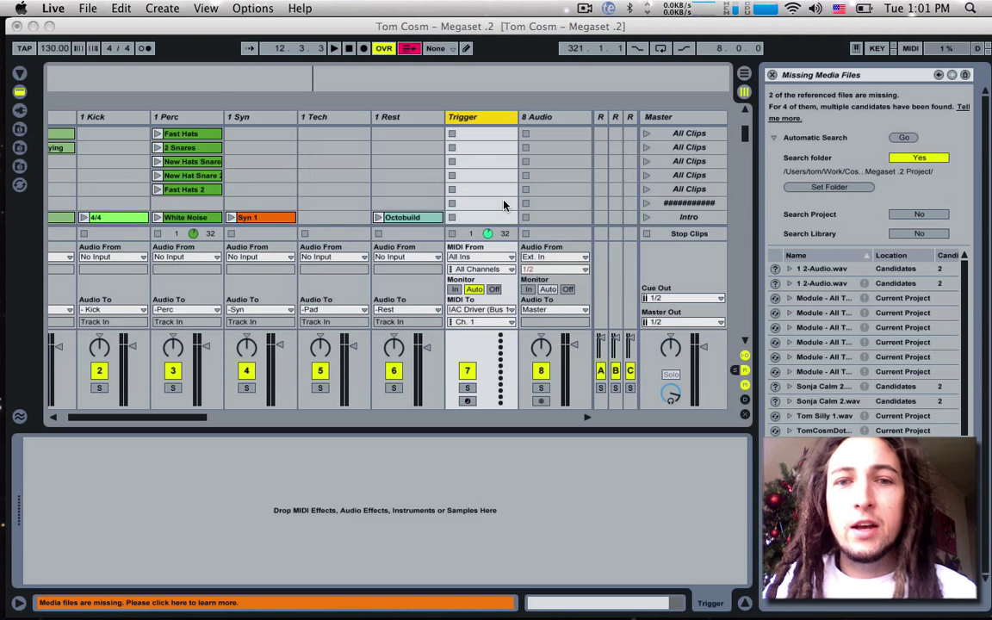
{"action": "scroll", "coordinate": [503, 204], "scroll_direction": "up", "scroll_amount": 2}
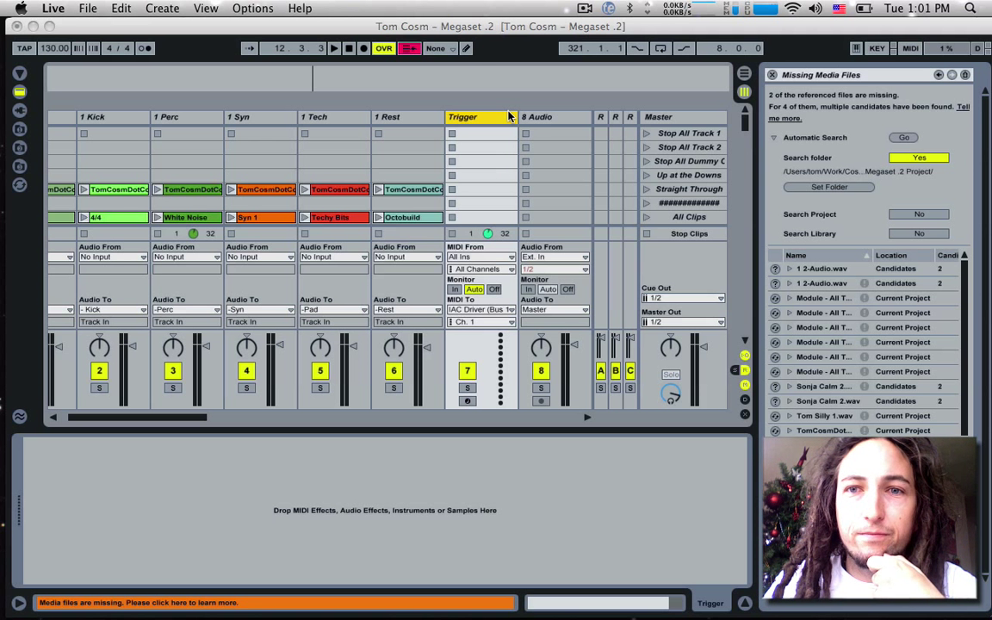
{"action": "left_click", "coordinate": [462, 32]}
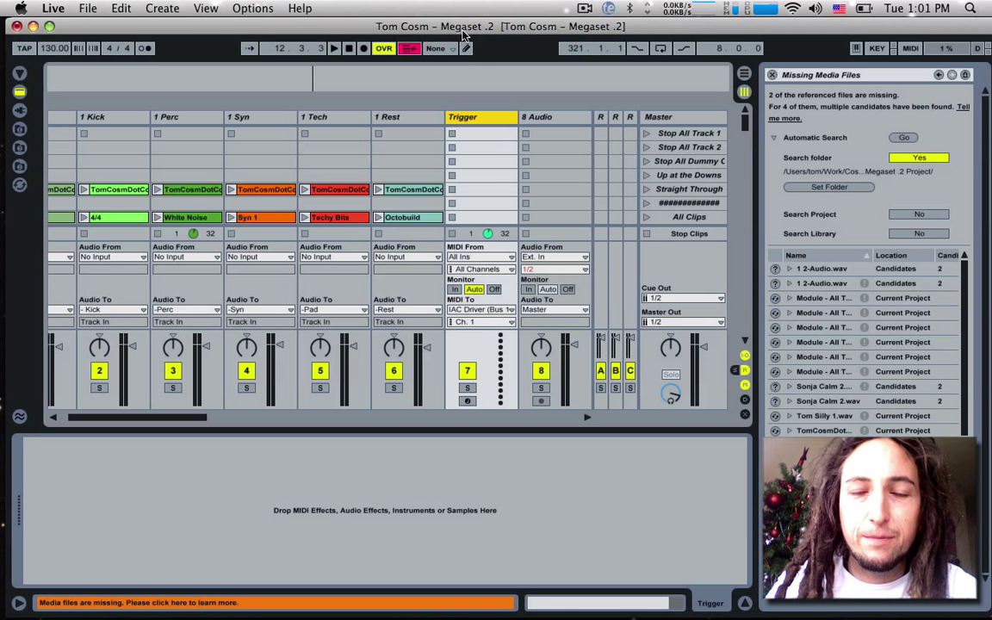